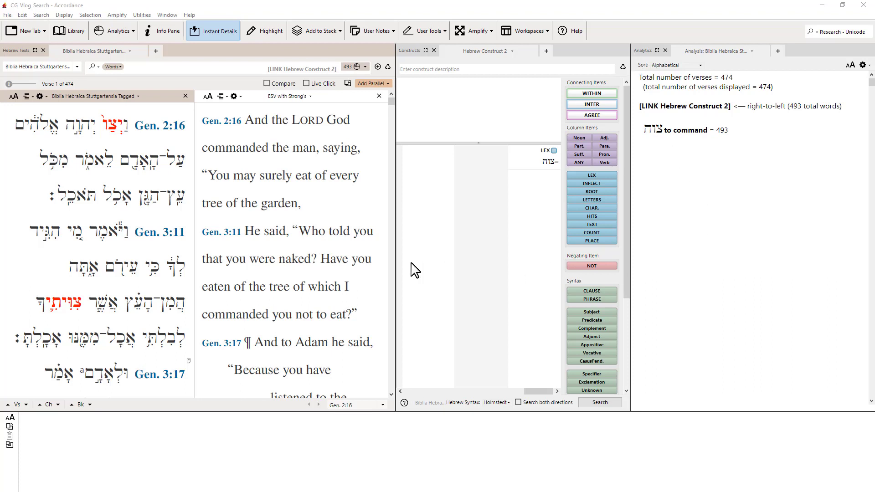
Move the Analytics zone ahead of Constructs, and close the Analytics, Constructs and Hebrew Texts zones to empty the workspace.
left_click_drag(647, 57, 399, 86)
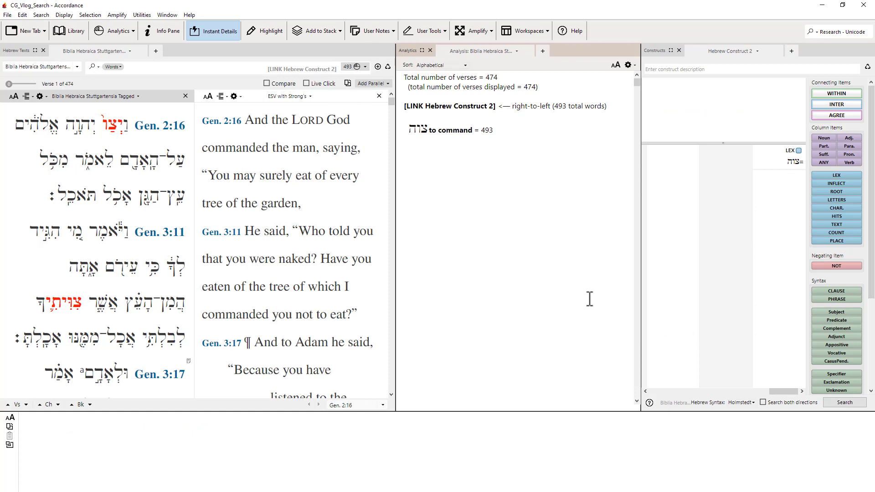
left_click(429, 51)
left_click(586, 51)
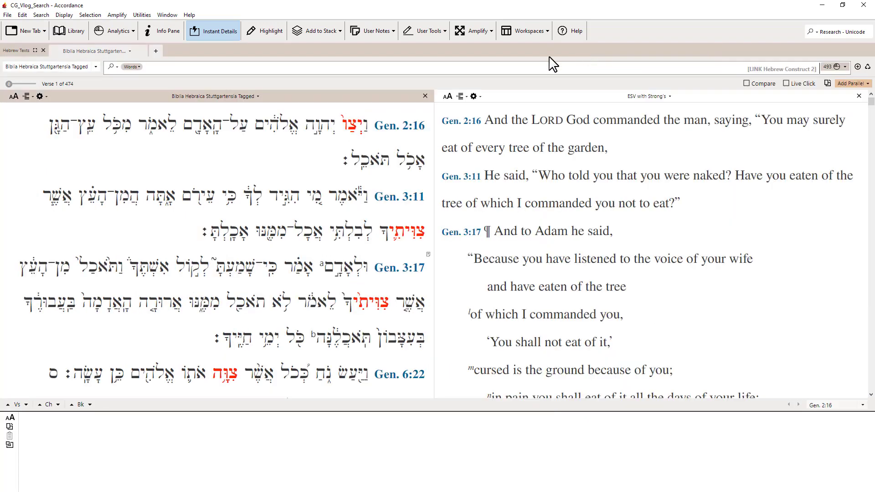
left_click(43, 50)
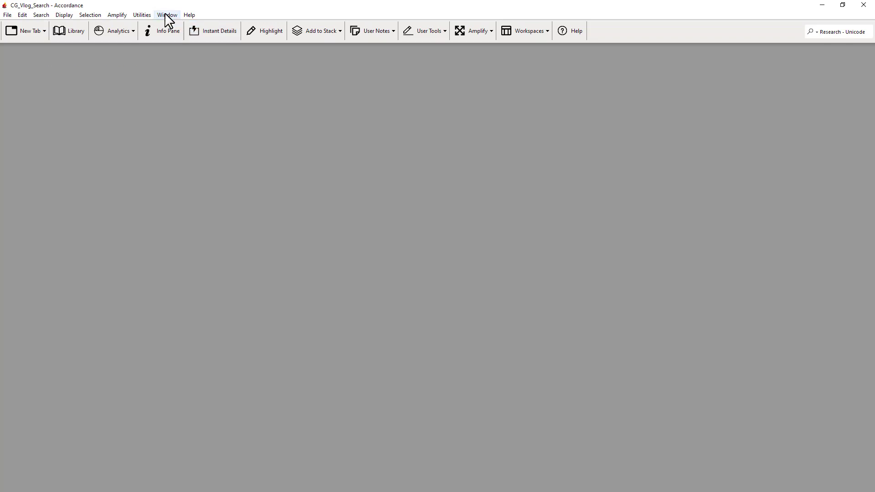
Hide the toolbar and show it again.
left_click(167, 15)
left_click(204, 201)
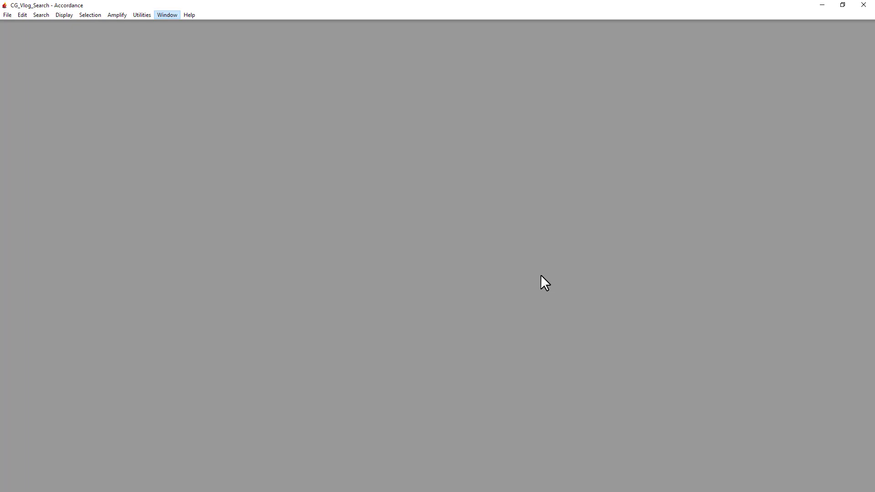
left_click(169, 14)
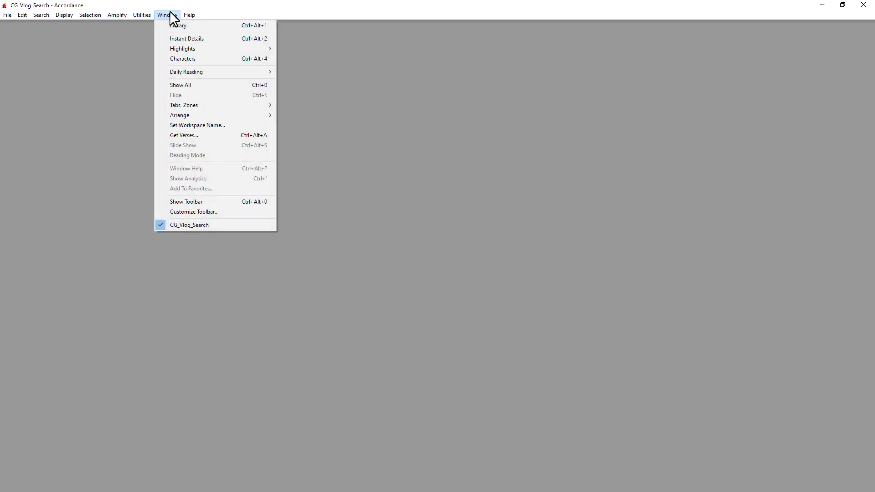
left_click(204, 202)
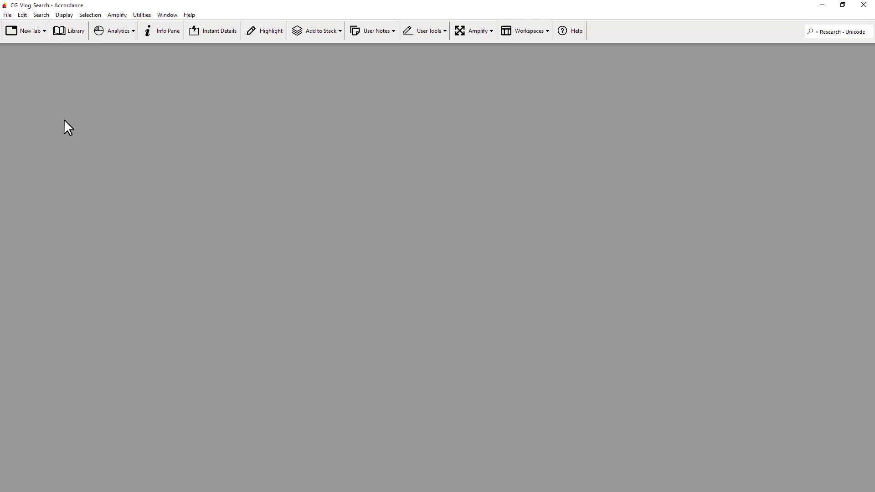
Open the Hebrew text Biblia Hebraica Stuttgartensia Tagged in a new tab.
left_click(33, 35)
mouse_move(38, 81)
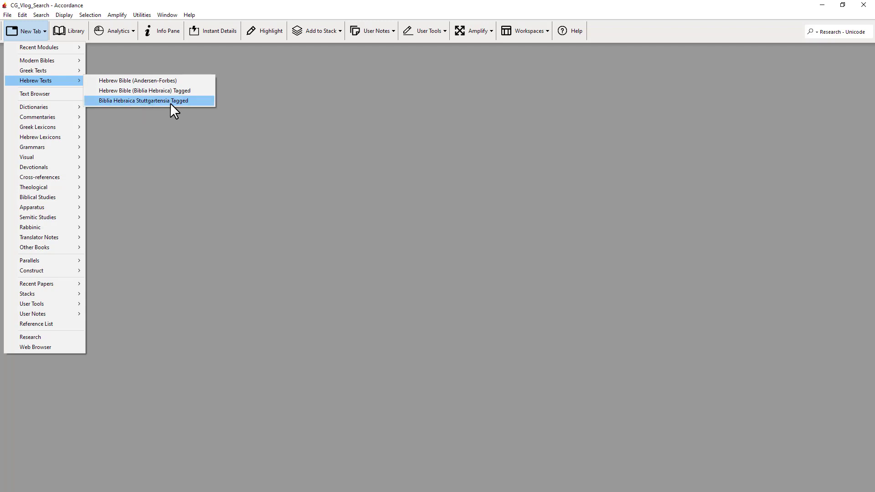
left_click(8, 15)
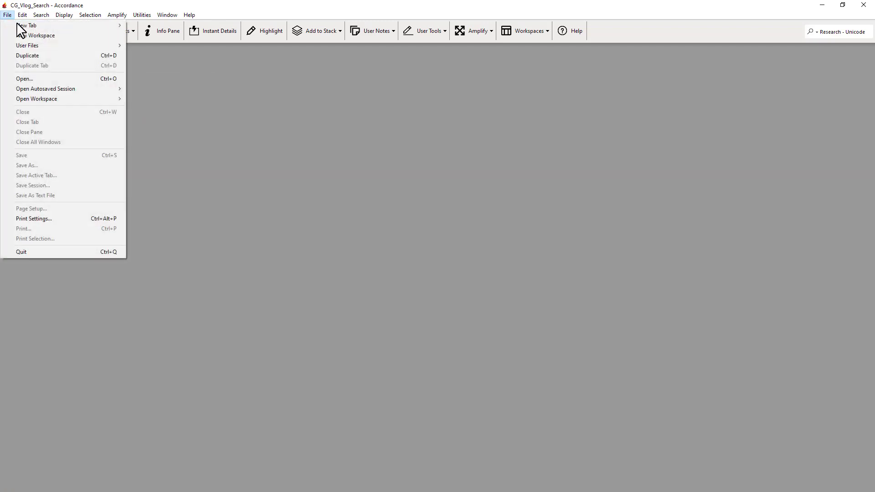
mouse_move(31, 26)
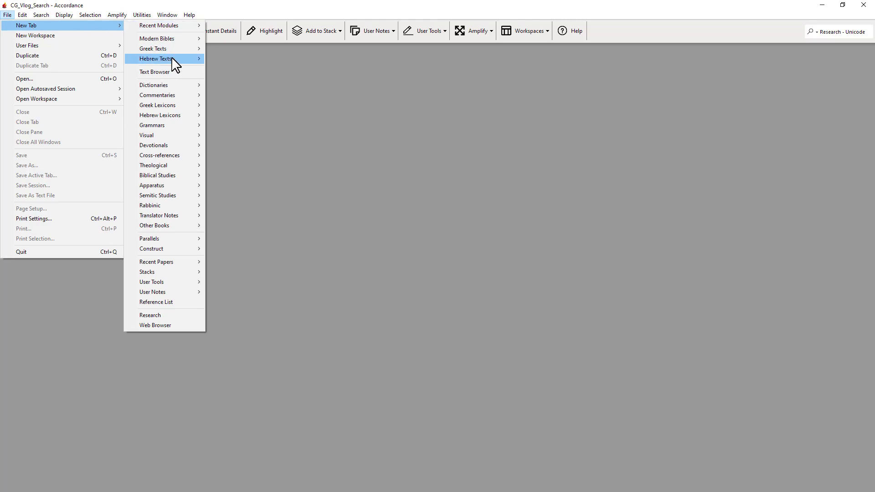
mouse_move(171, 57)
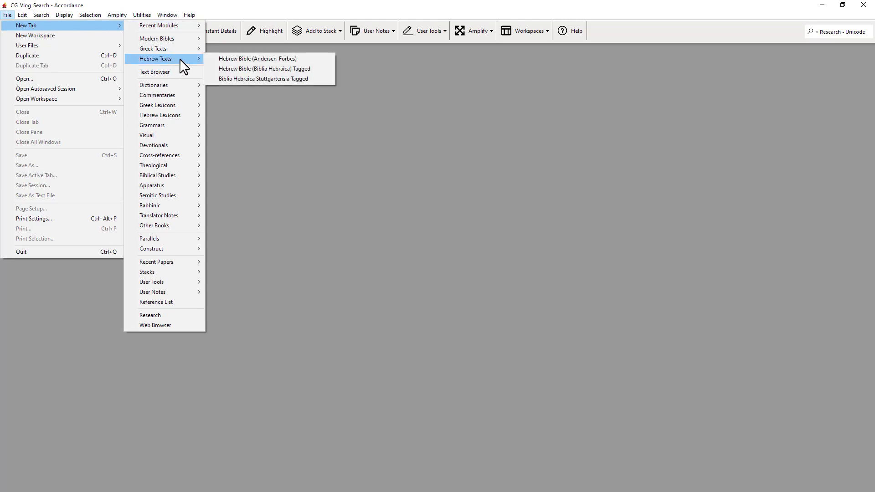
left_click(319, 78)
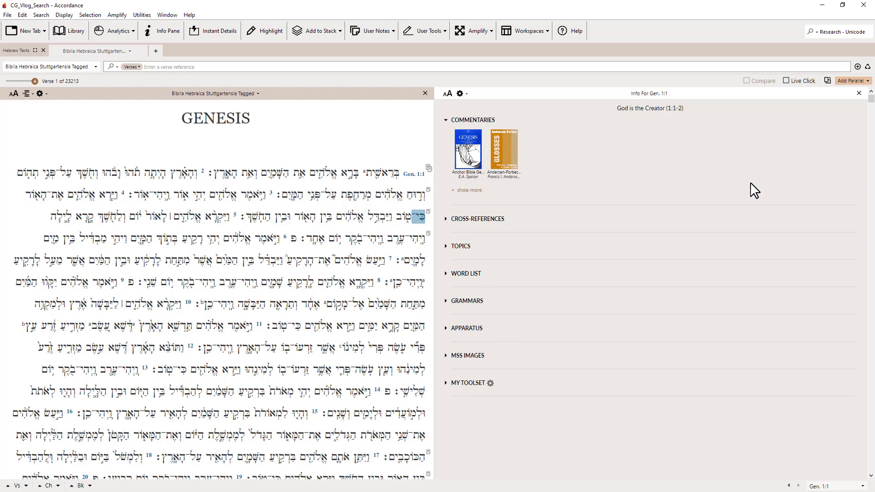
Add ESV with Strong's as a parallel text beside the Hebrew Bible and close the Info Pane.
left_click(854, 82)
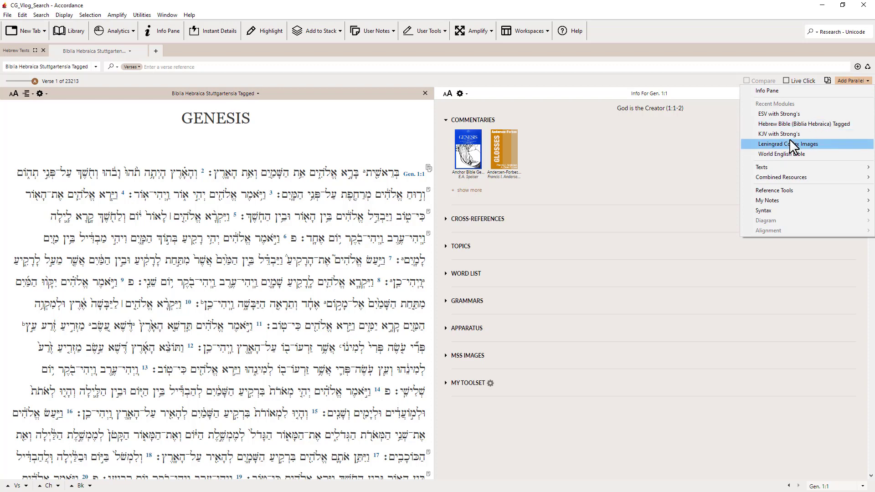
mouse_move(781, 168)
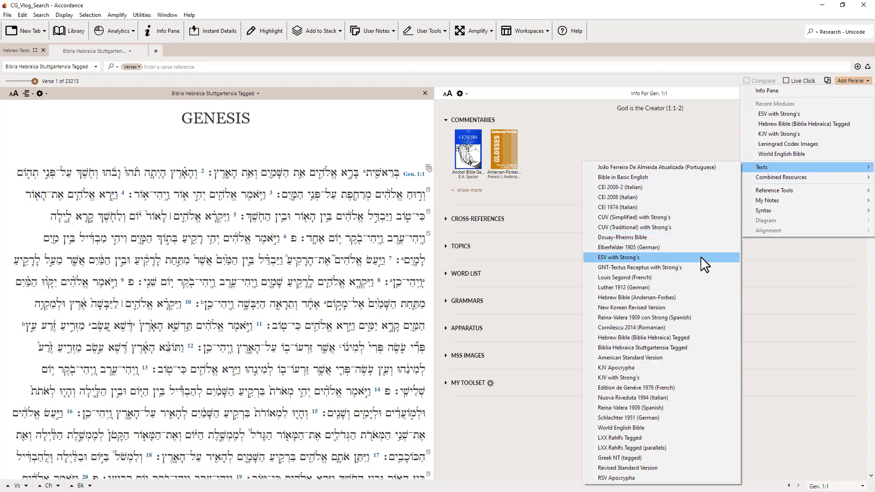
left_click(703, 258)
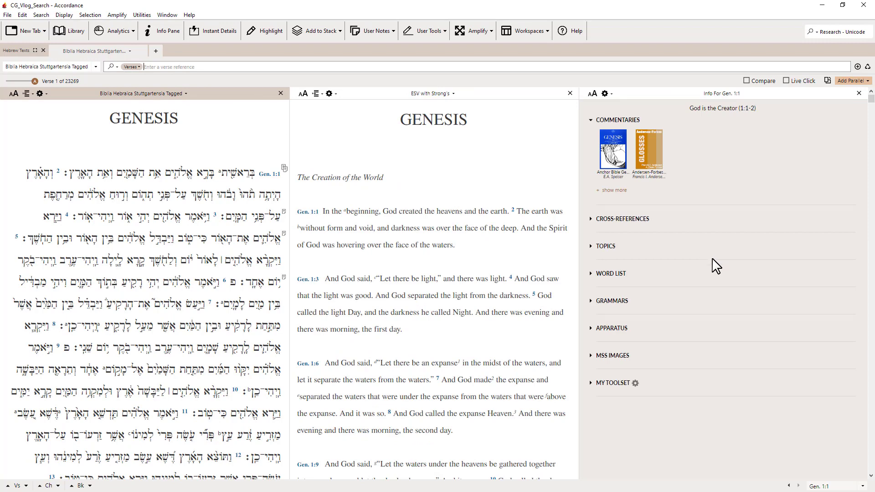
left_click(859, 93)
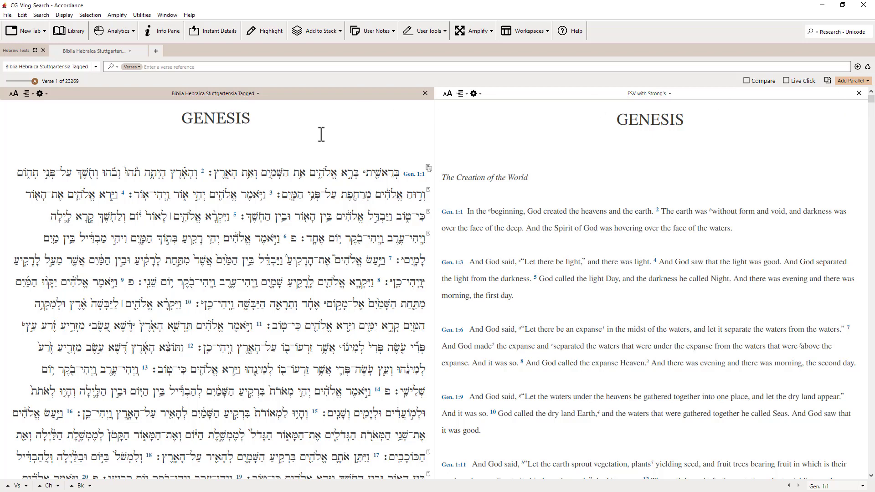
Enlarge the Hebrew pane's text to size 54 and the ESV pane's text by one increment.
left_click(15, 93)
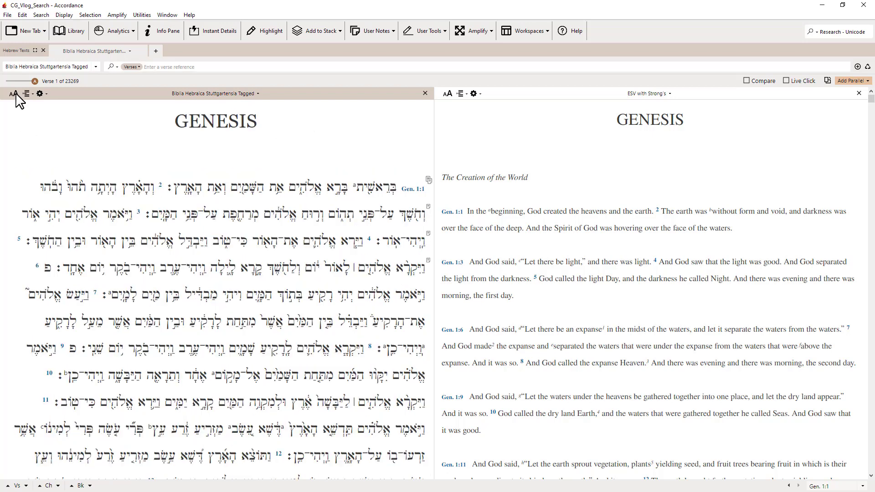
left_click(15, 94)
left_click(15, 93)
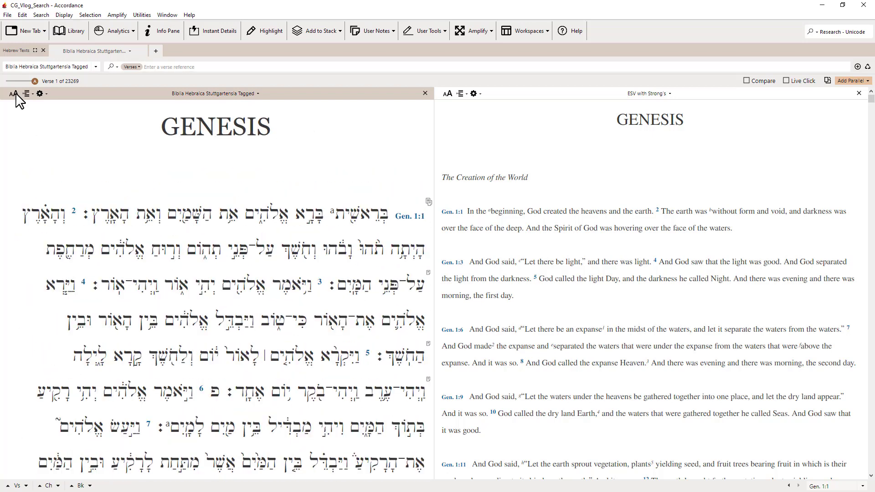
left_click(15, 94)
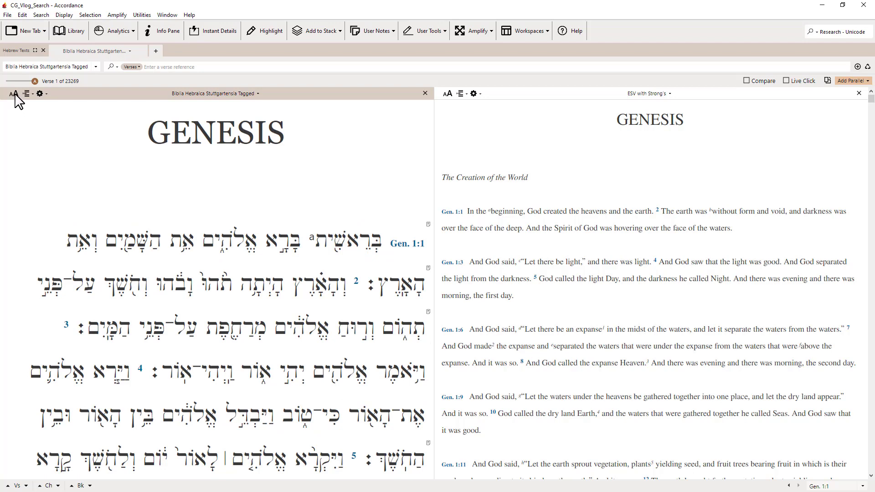
left_click(15, 94)
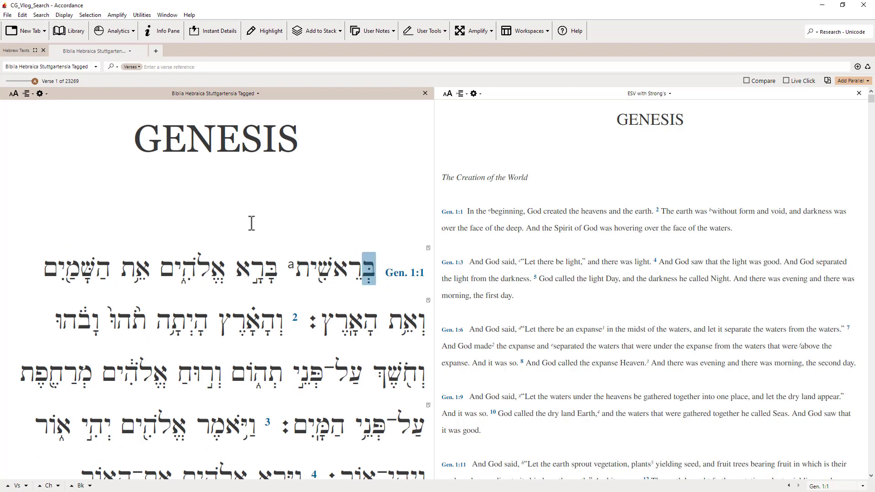
left_click(449, 94)
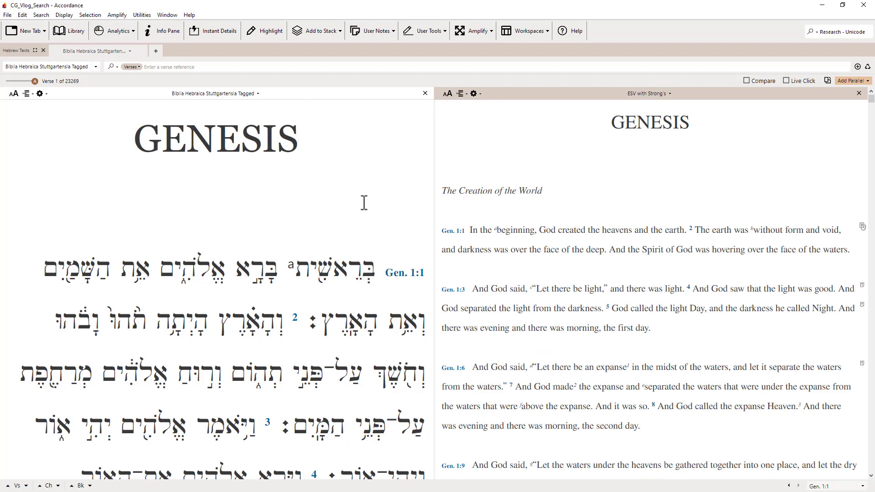
Read through Genesis 1 in the parallel Hebrew and ESV panes and return to verse 1.
scroll(408, 184, "down", 3)
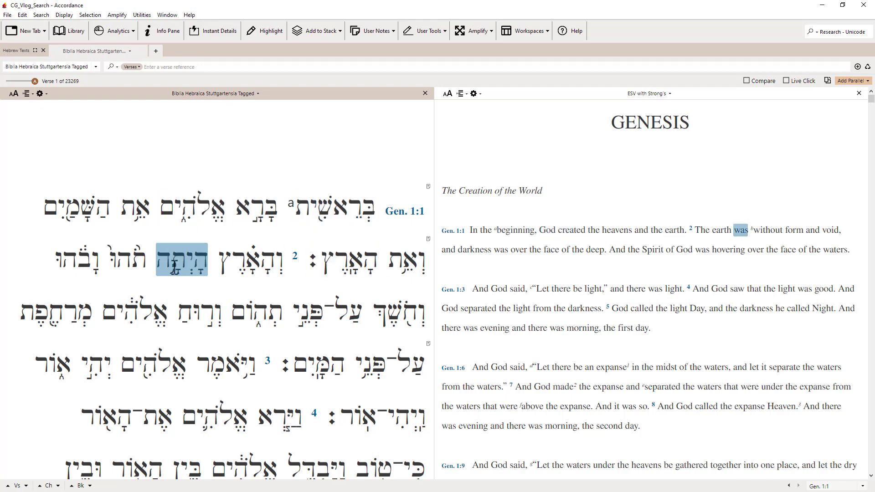
scroll(291, 337, "down", 10)
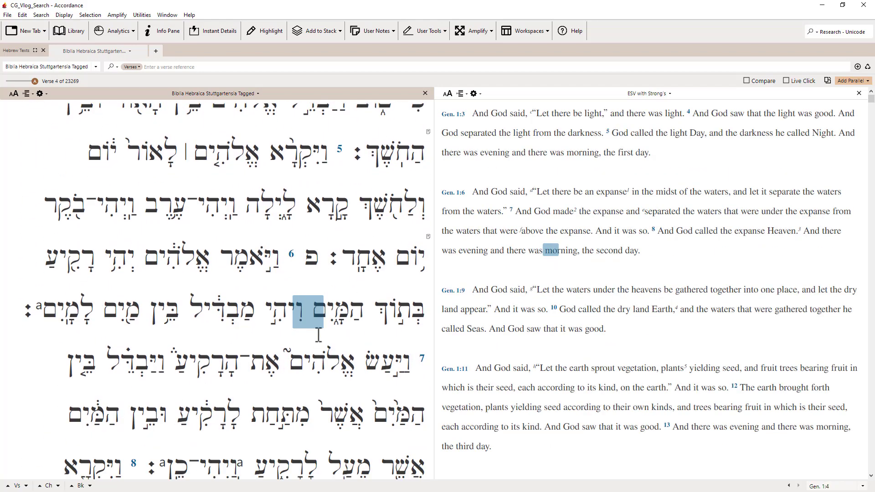
scroll(318, 335, "down", 15)
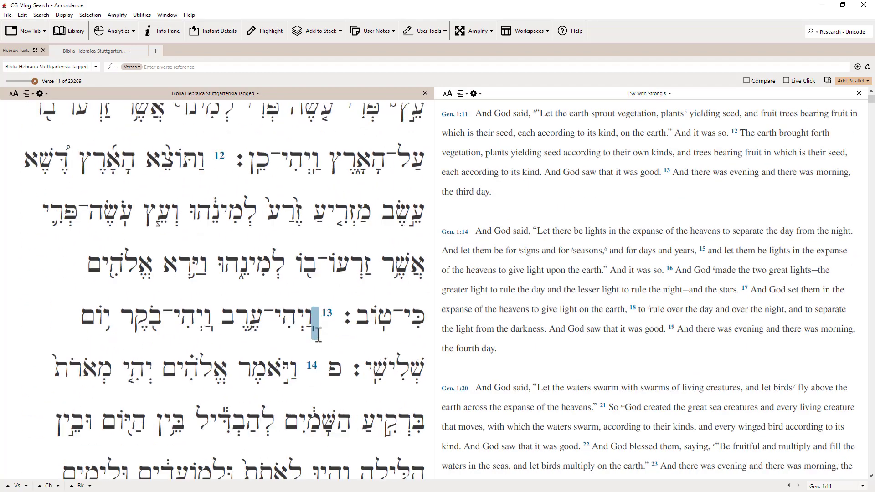
scroll(318, 335, "down", 7)
scroll(322, 330, "up", 12)
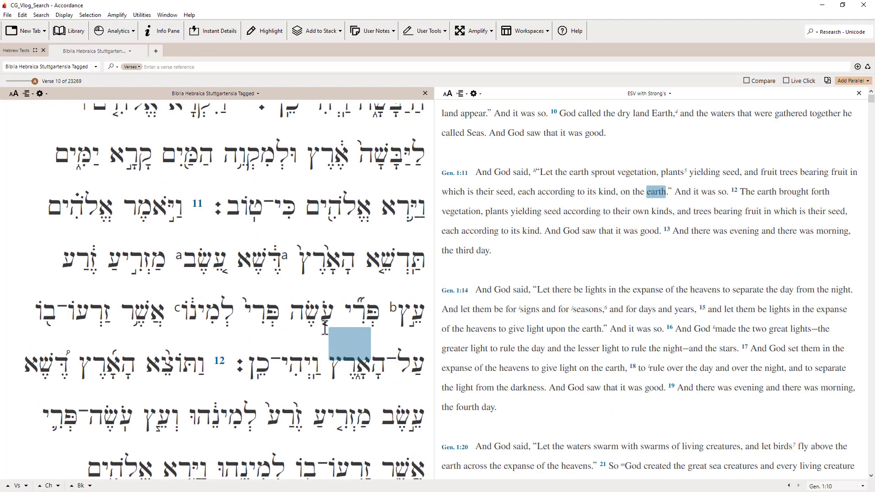
scroll(324, 328, "up", 12)
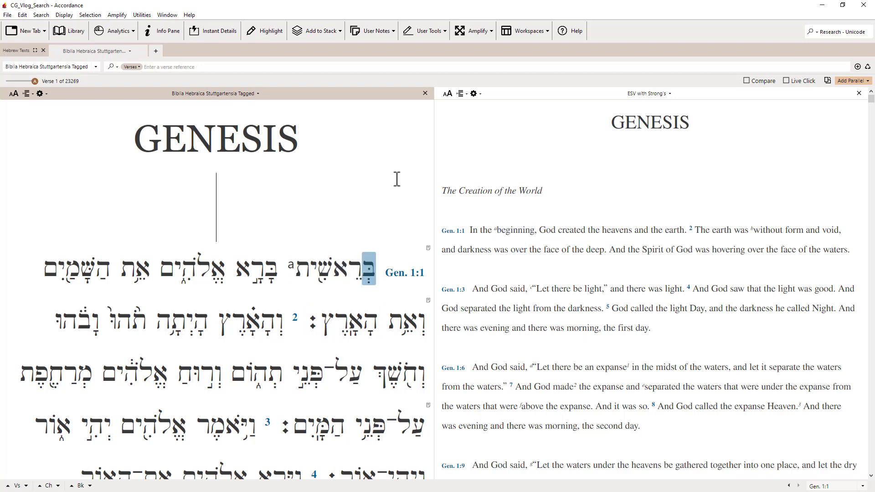
right_click(347, 188)
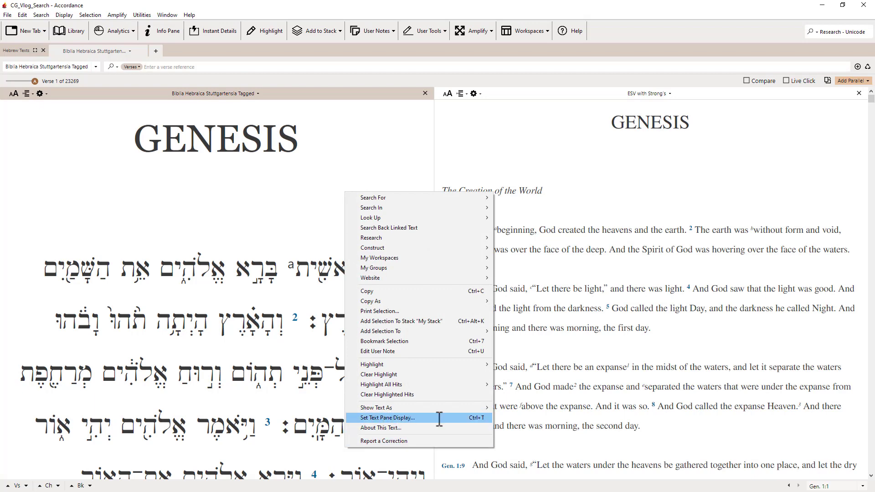
left_click(318, 202)
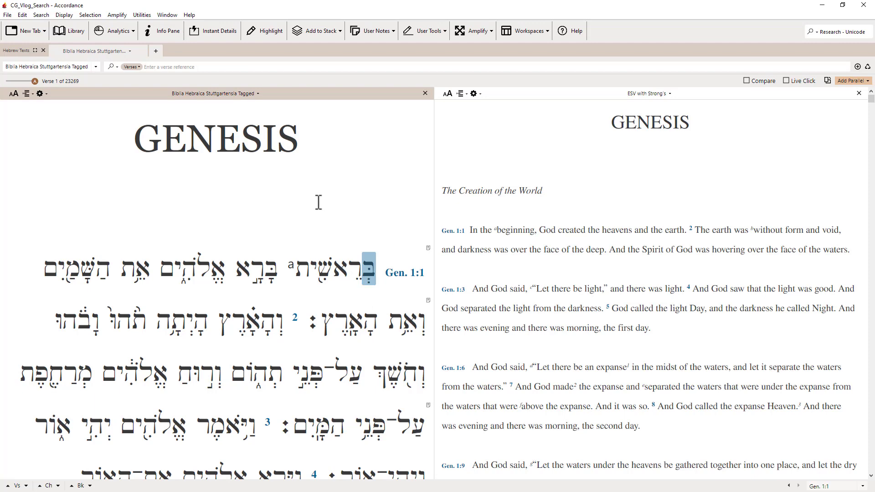
left_click(64, 15)
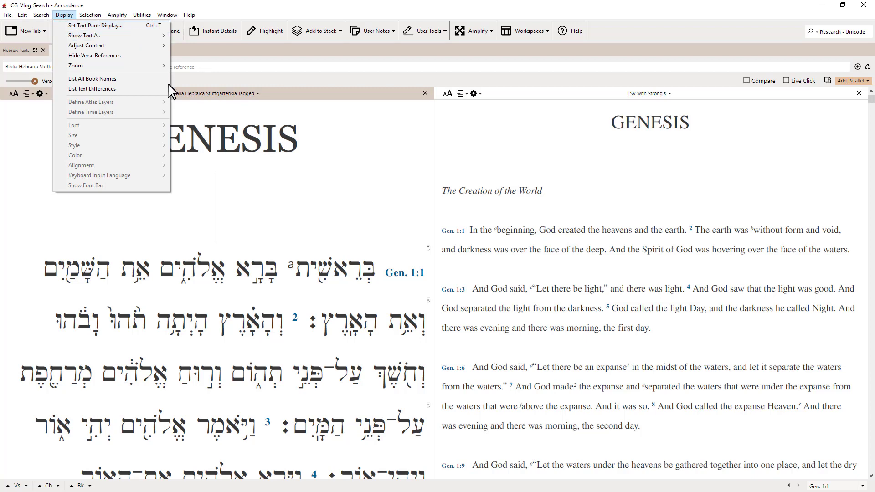
left_click(344, 216)
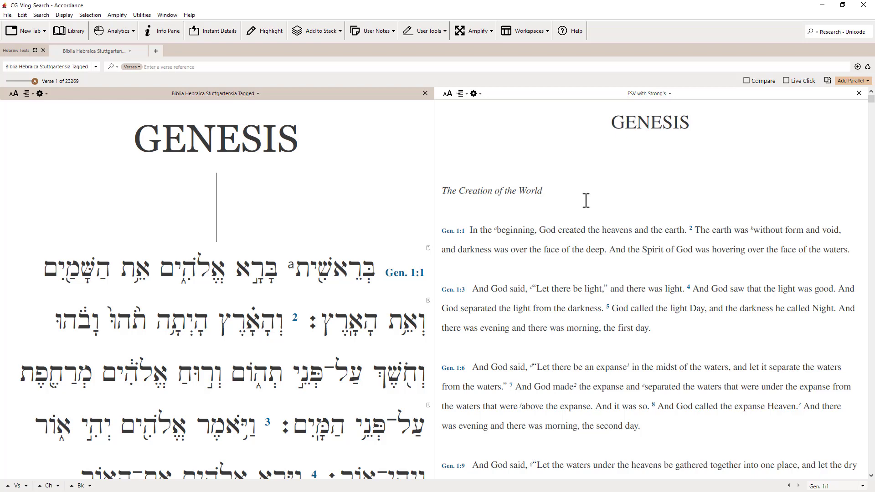
left_click(611, 192)
left_click(323, 200)
left_click(603, 181)
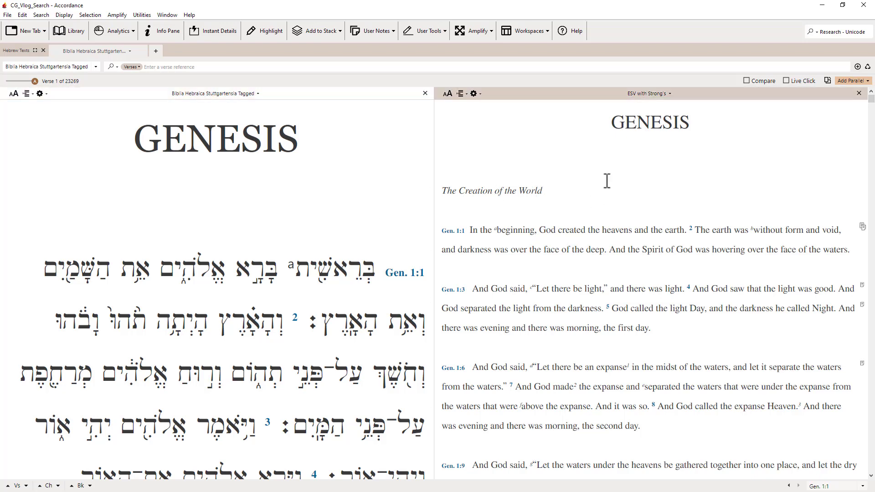
Display the Hebrew pane as Separate With Space and set its text size to 16.
left_click(323, 212)
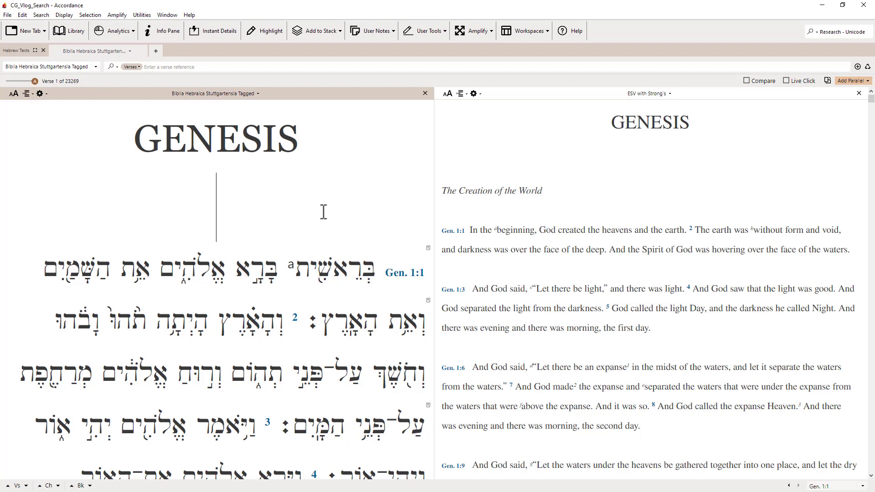
key("ctrl+t")
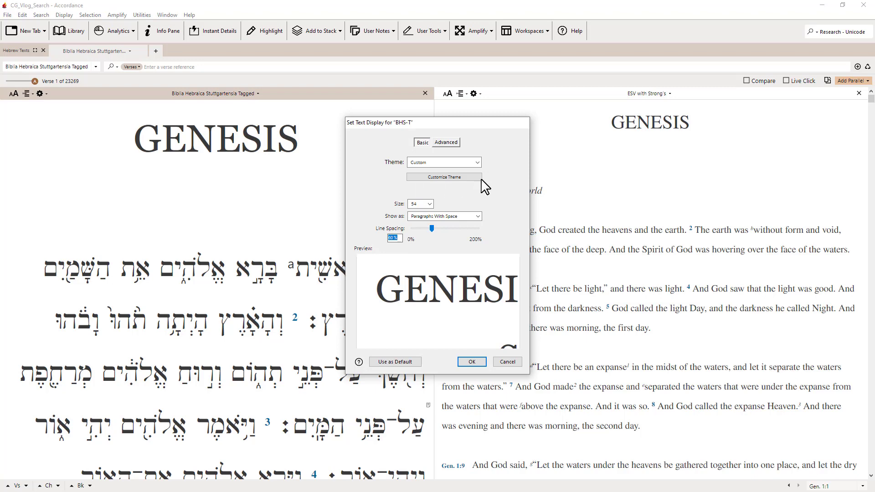
left_click(467, 217)
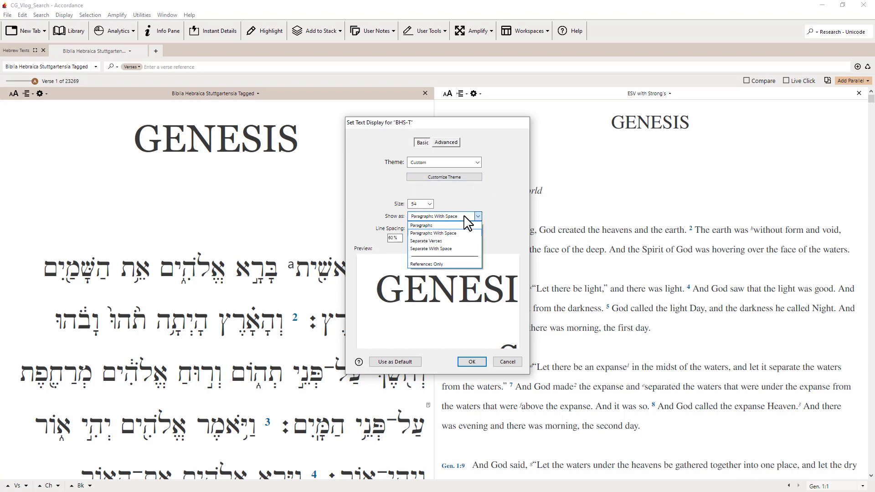
left_click(459, 253)
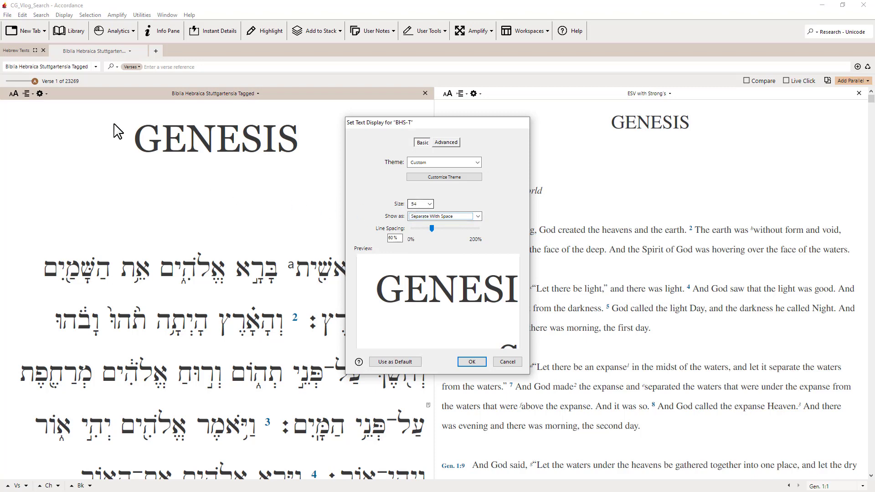
left_click(430, 203)
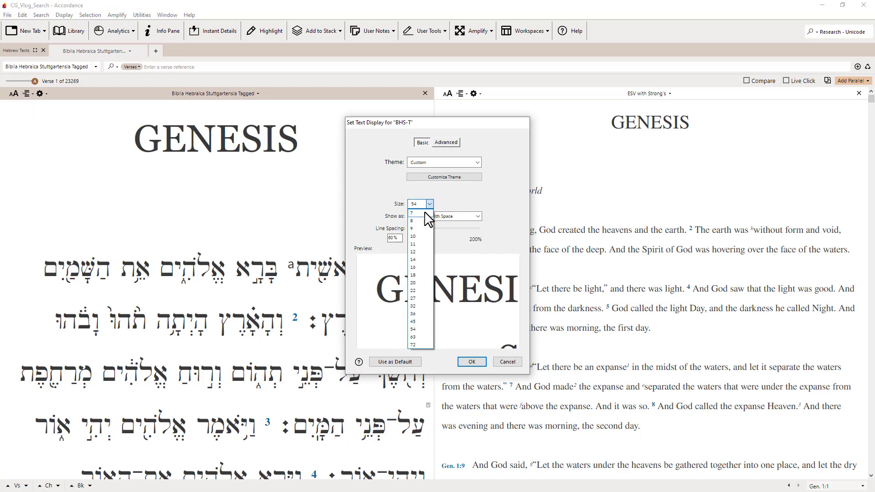
left_click(417, 270)
left_click(472, 360)
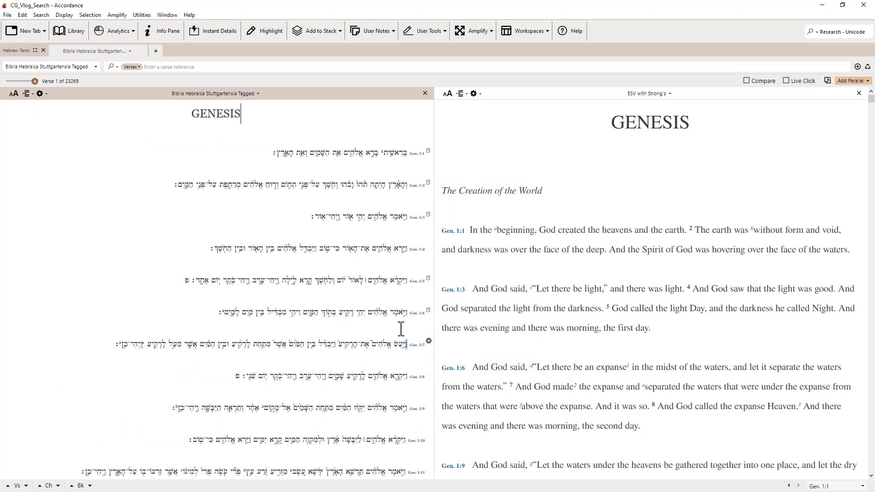
Set the Hebrew pane's text size to 54.
left_click(279, 126)
key("ctrl+t")
left_click(431, 216)
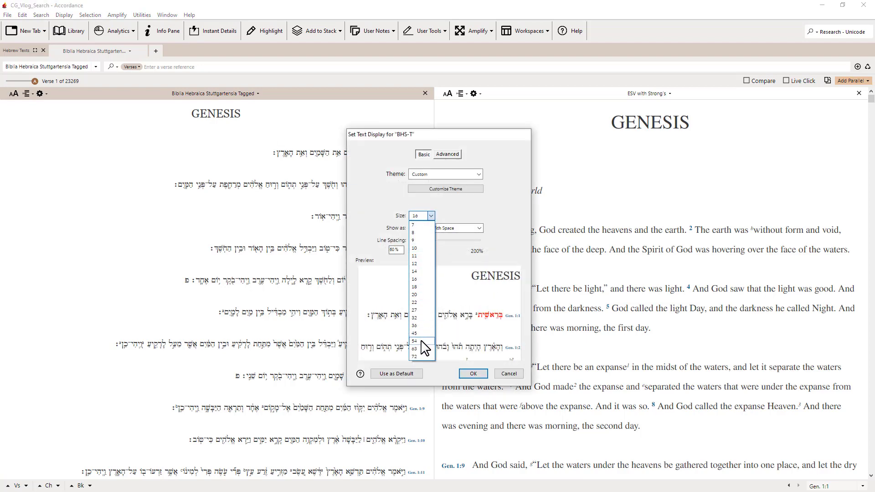
left_click(423, 348)
left_click(473, 374)
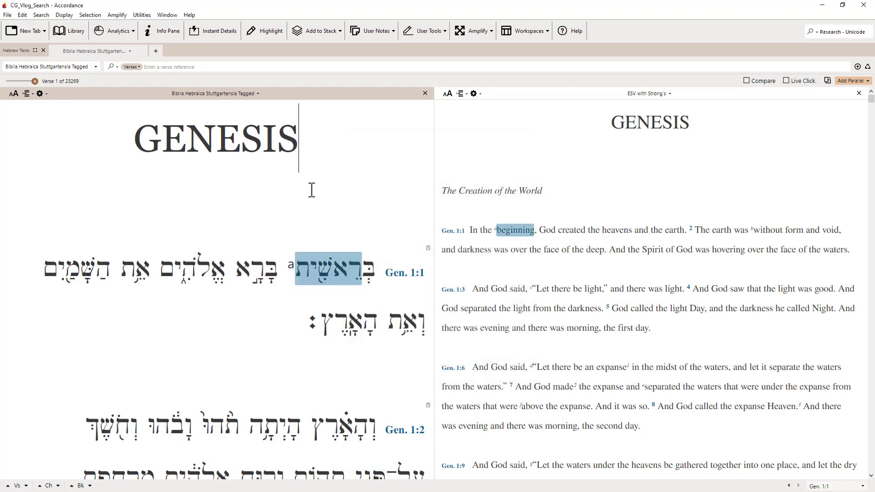
Display the ESV with Strong's pane as Separate With Space.
left_click(614, 180)
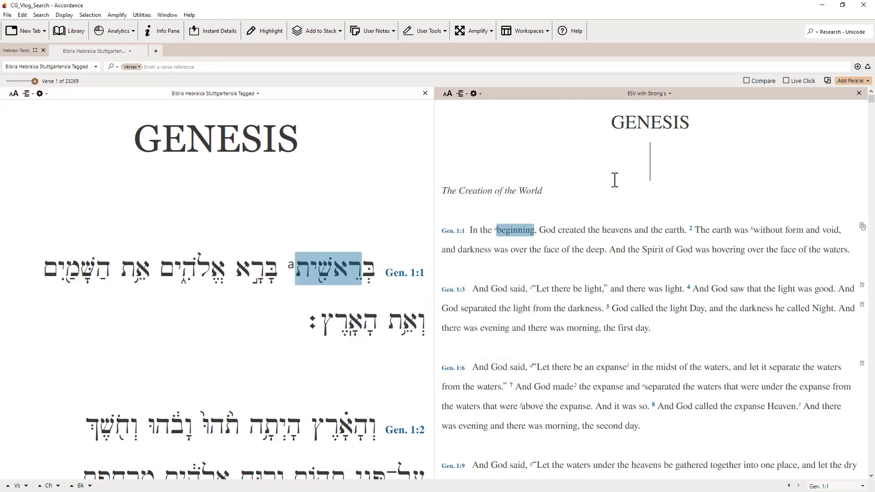
key("ctrl+t")
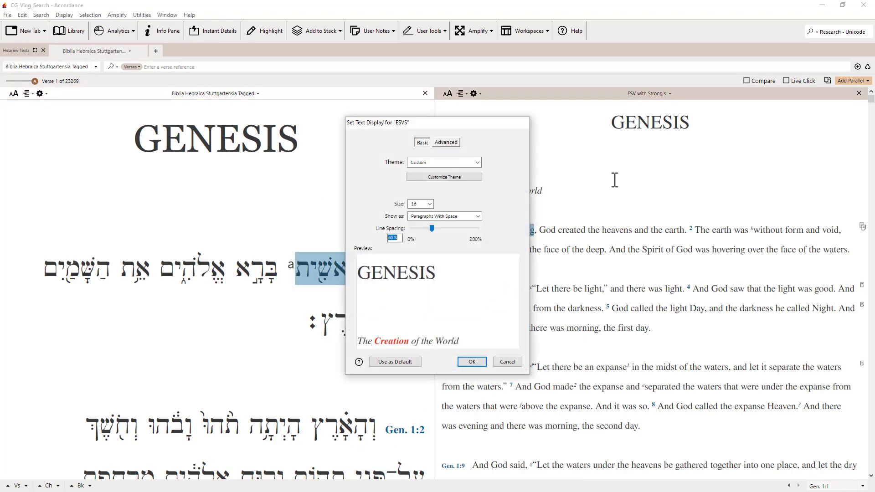
left_click(477, 216)
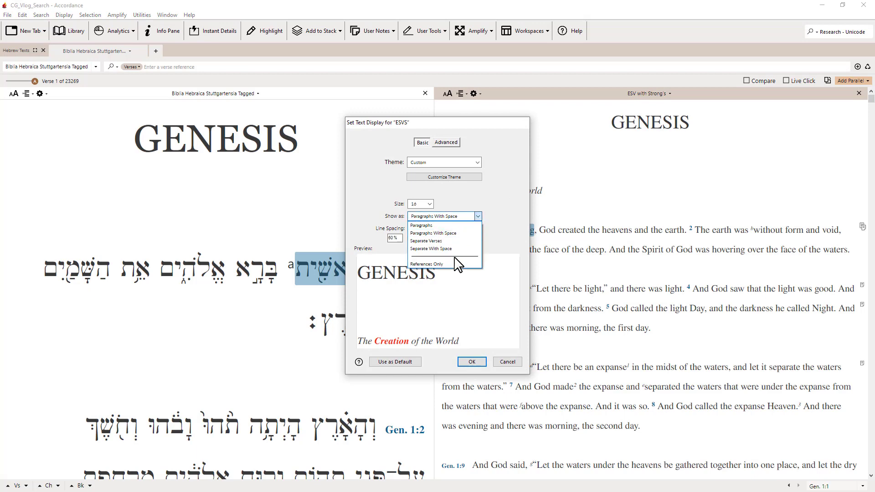
left_click(454, 250)
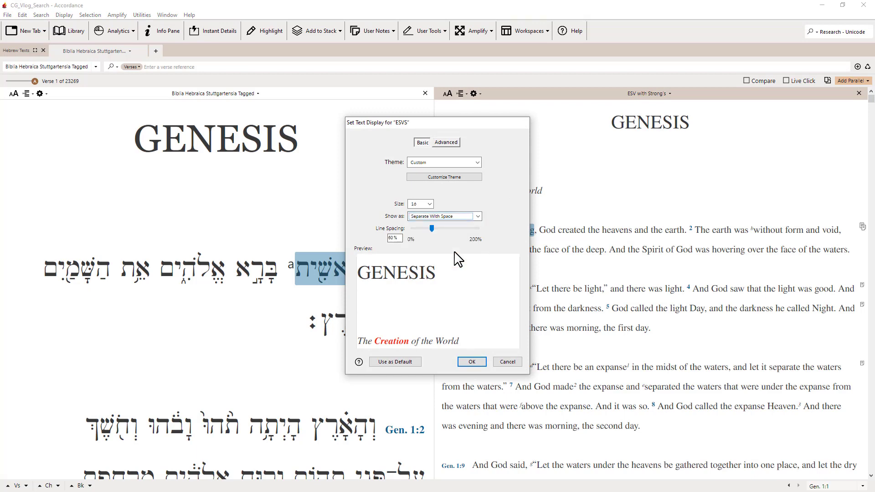
left_click(472, 361)
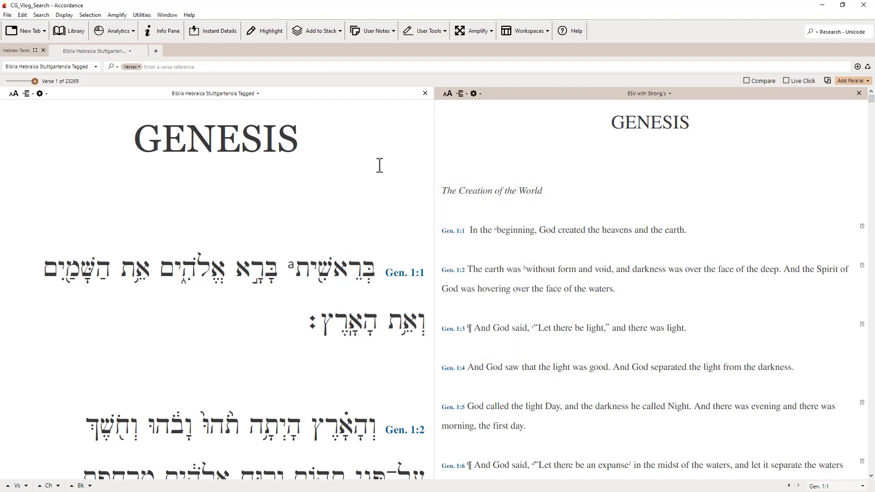
Look through the separated verses of Genesis 1 in the Hebrew pane as far as verse 7.
scroll(345, 214, "down", 5)
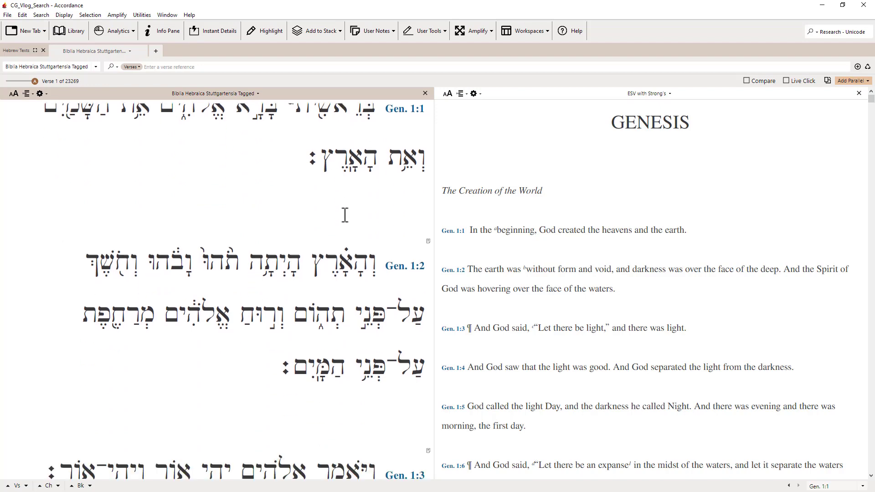
scroll(345, 215, "down", 7)
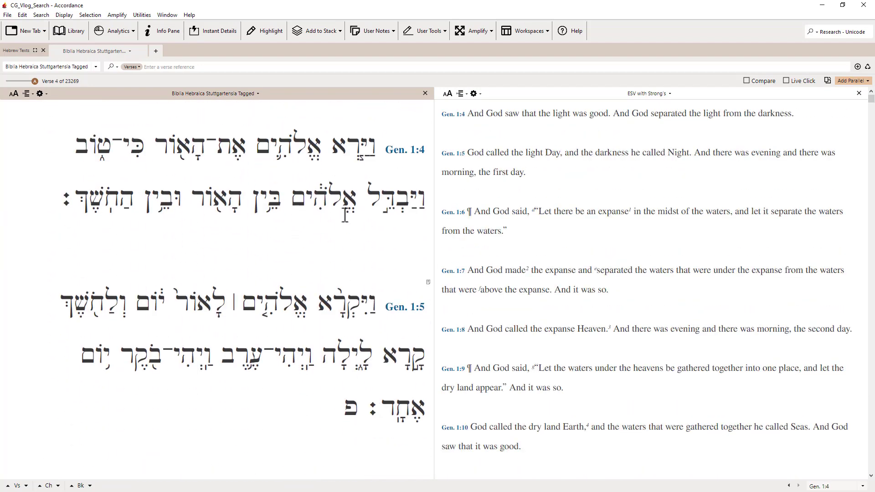
scroll(344, 214, "down", 3)
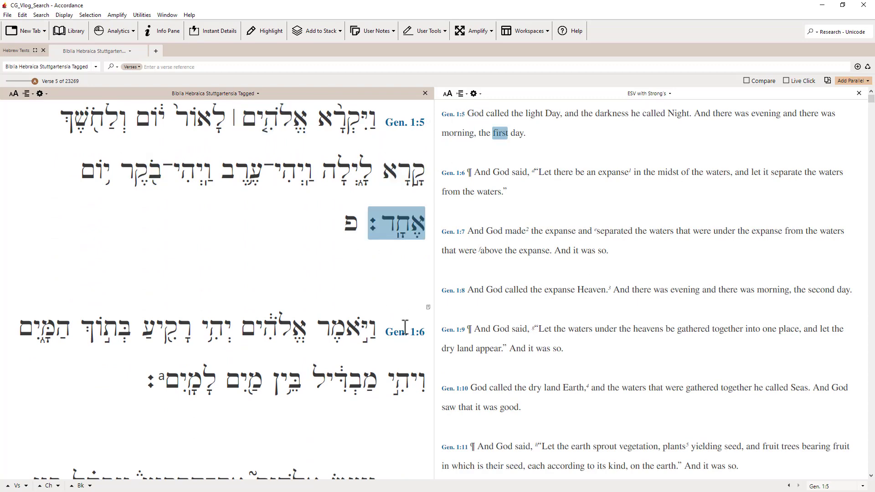
scroll(405, 327, "down", 4)
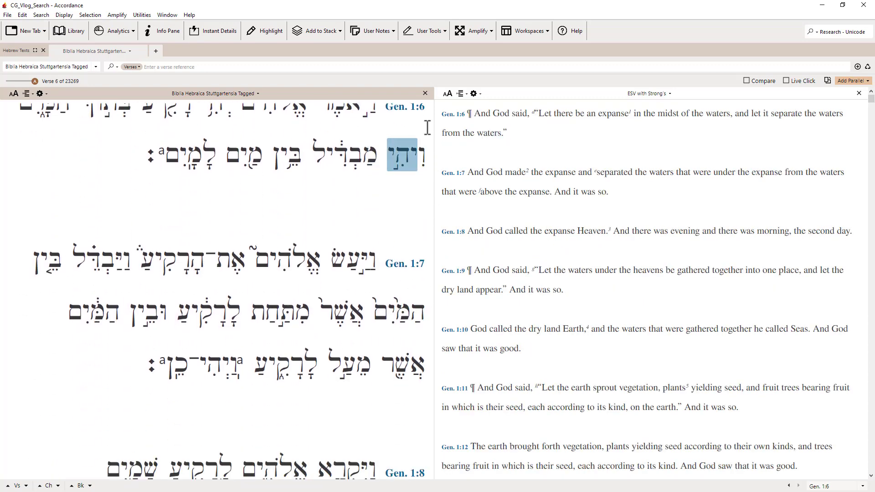
scroll(344, 155, "up", 1)
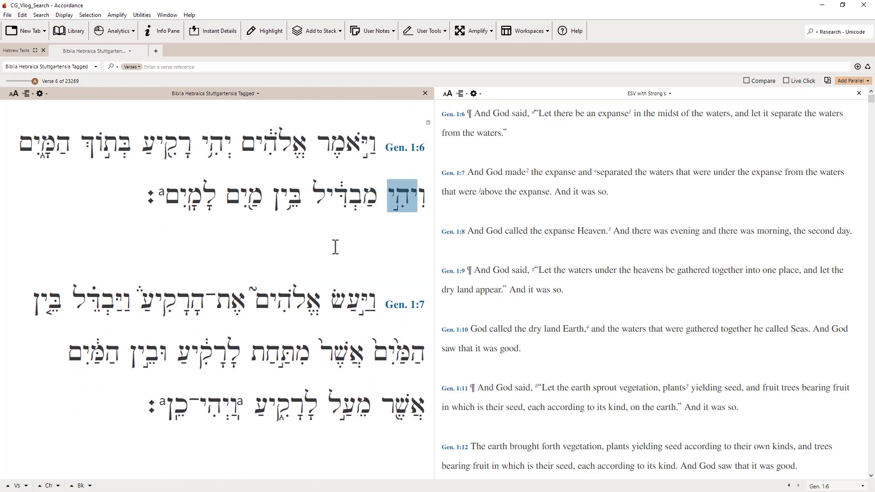
Advance both panes by two verses, two chapters and two books to reach Leviticus 1:1.
left_click(26, 486)
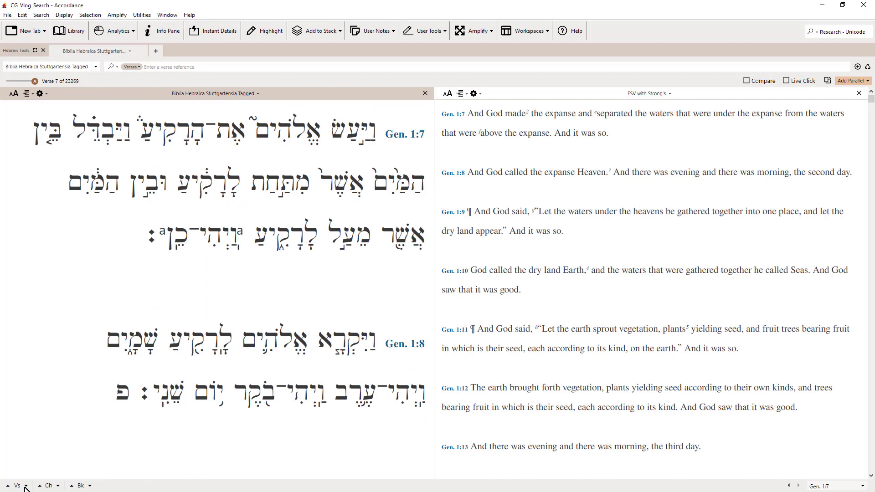
left_click(25, 485)
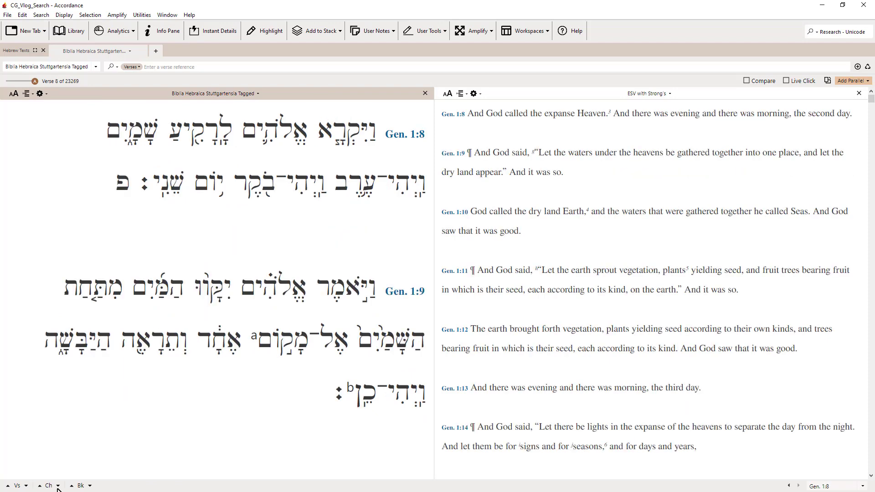
left_click(57, 486)
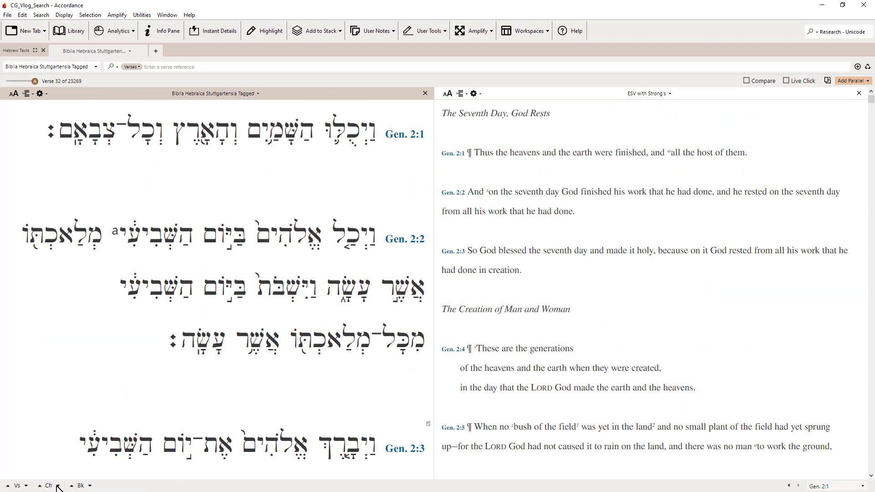
left_click(58, 486)
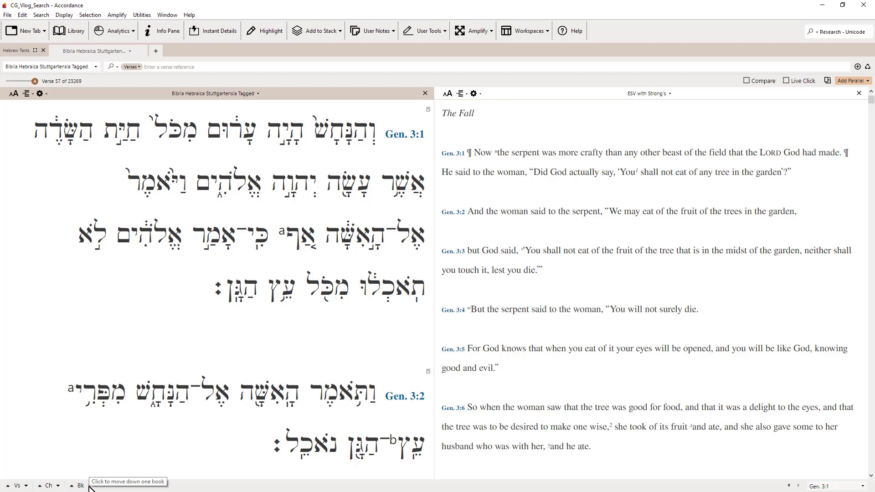
left_click(90, 486)
left_click(89, 486)
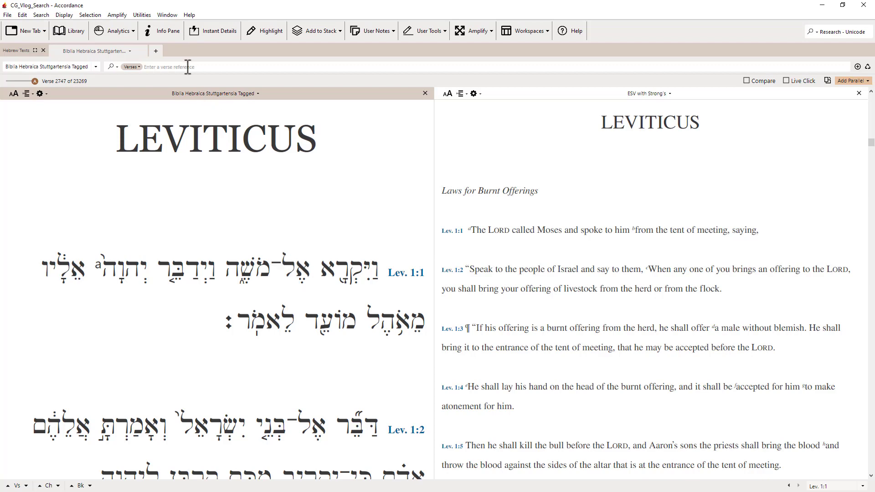
Go to Gen 1:1 with a verse search in both panes.
left_click(189, 67)
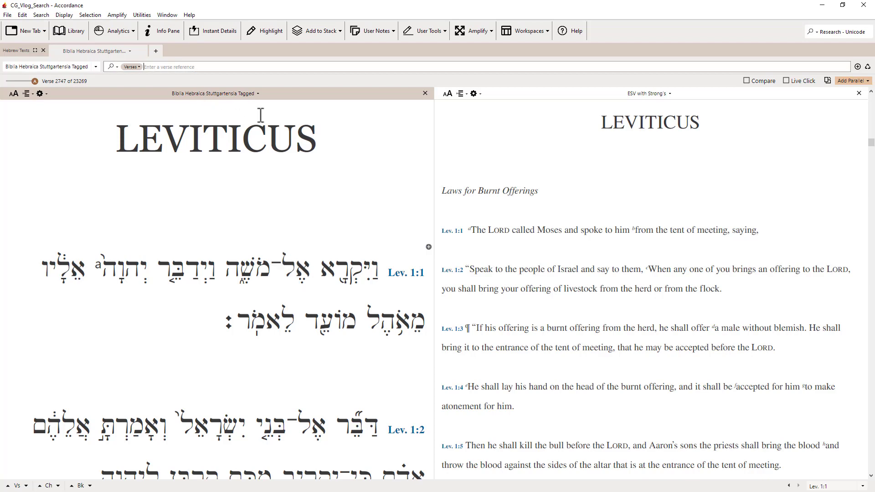
type("Gne")
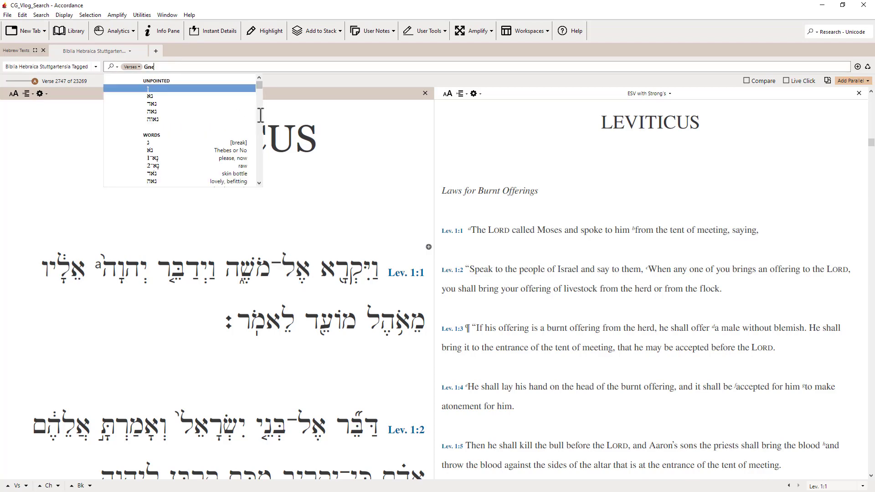
key("BackSpace")
type("en")
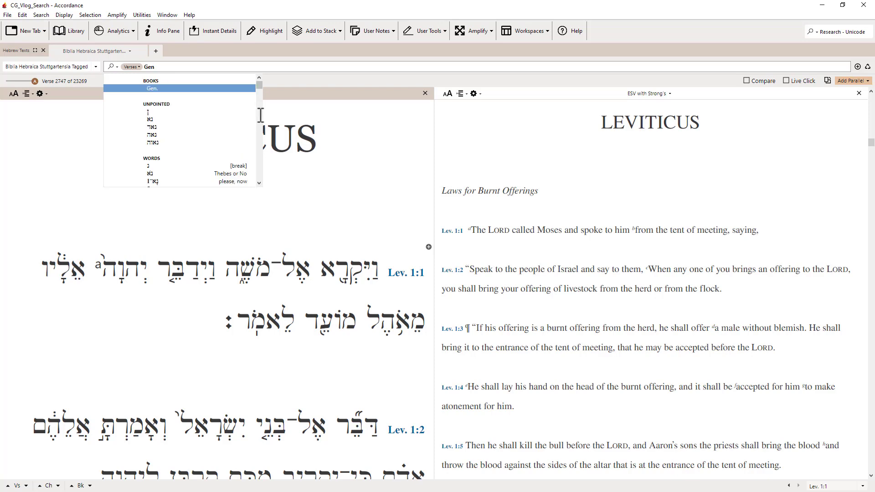
type(" 1")
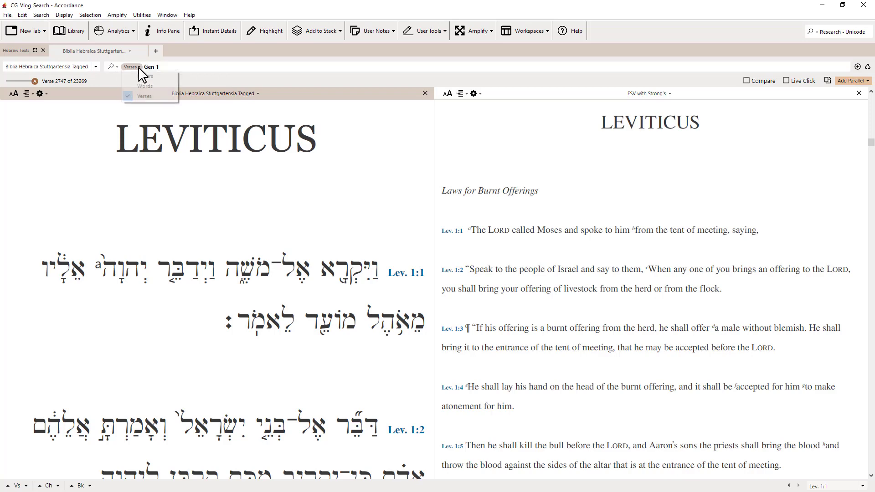
left_click(139, 68)
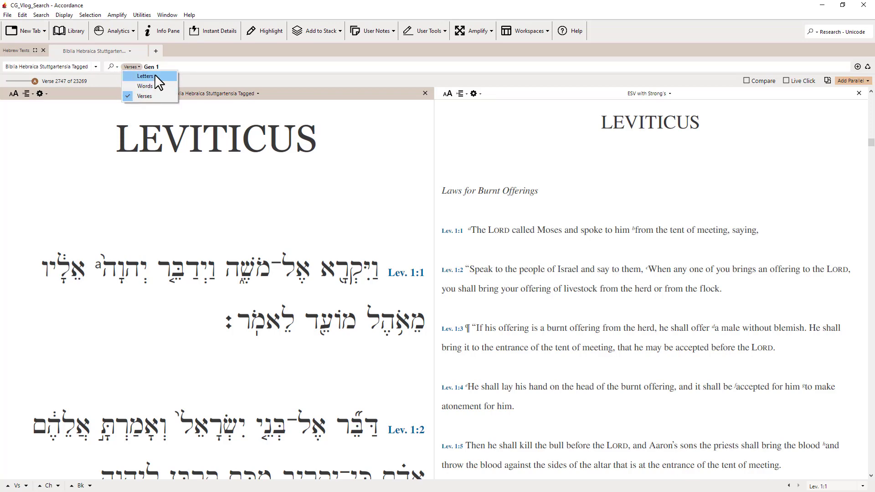
left_click(195, 67)
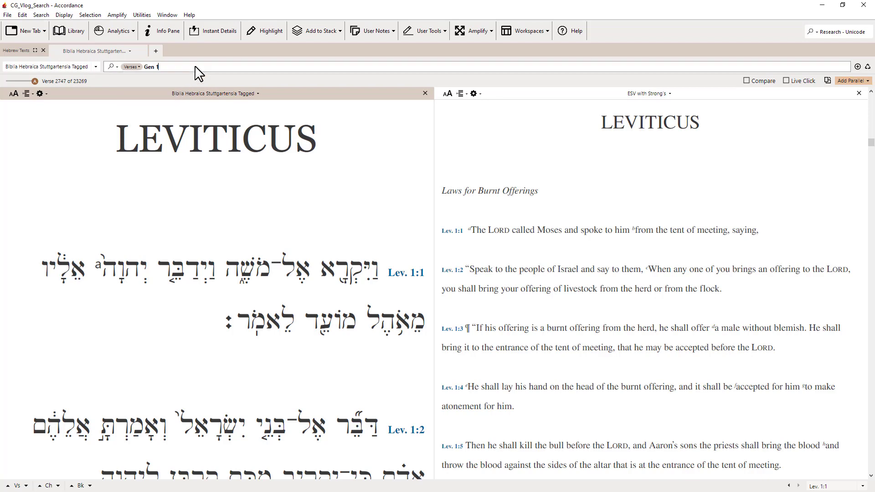
type(":1")
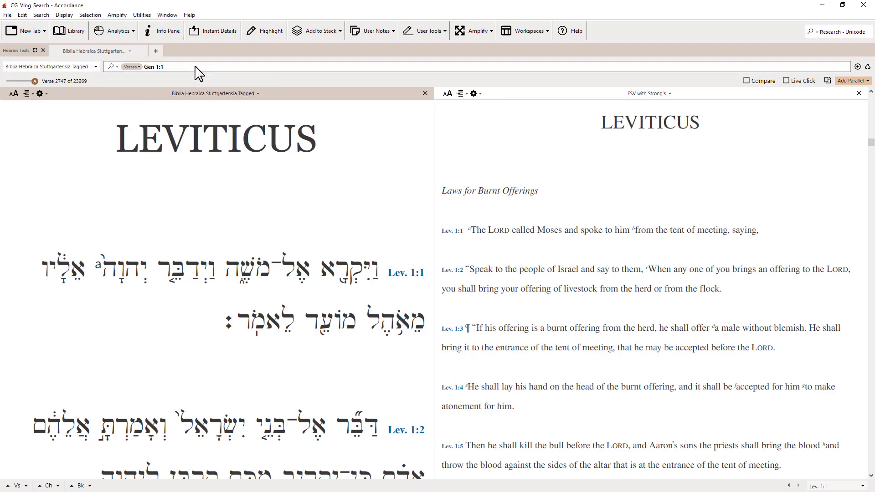
key("Return")
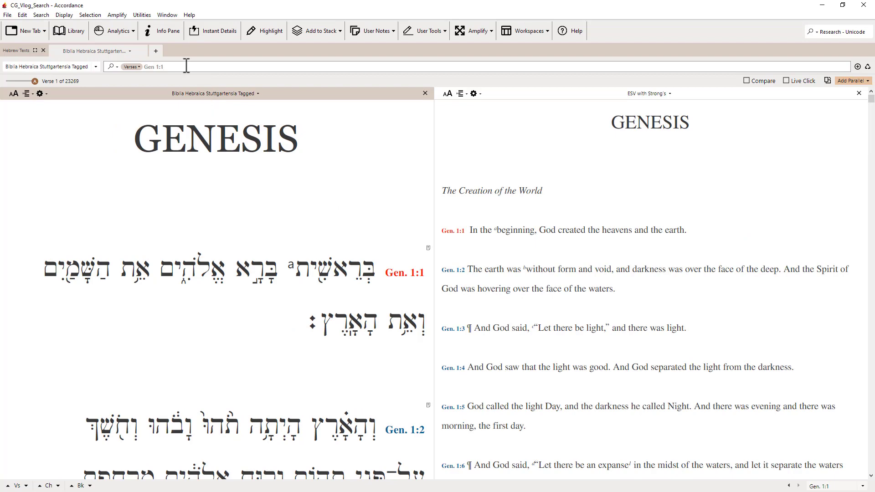
Shorten the verse reference in the search entry to Gen 1.
left_click(195, 63)
key("BackSpace")
key("BackSpace")
Show Instant Details and inspect the parsing of individual Hebrew words in Genesis 1:1 and 1:2.
left_click(369, 268)
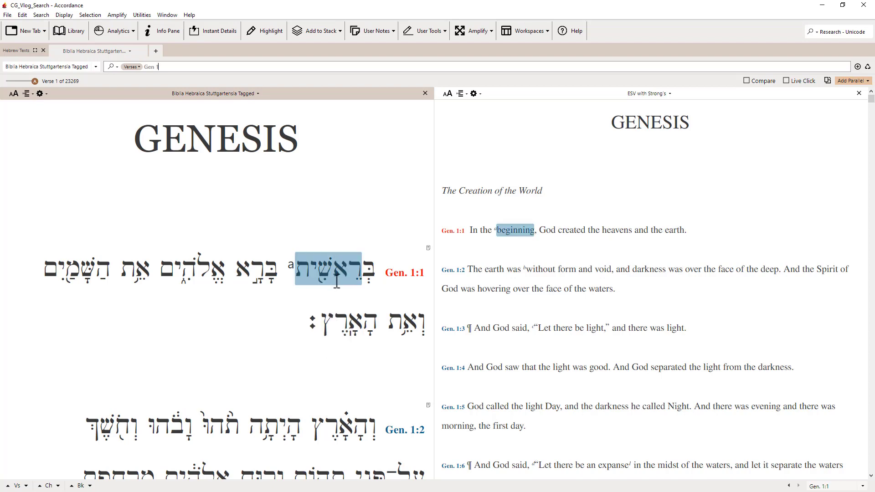
left_click(217, 35)
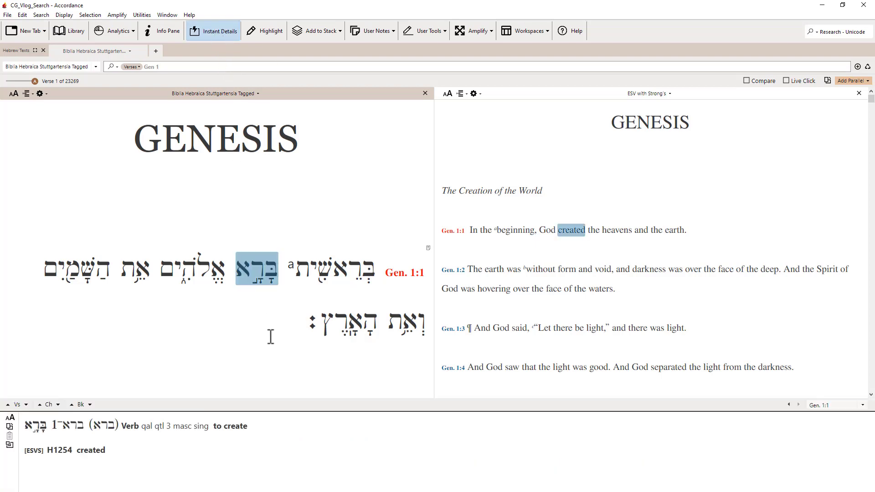
mouse_move(268, 275)
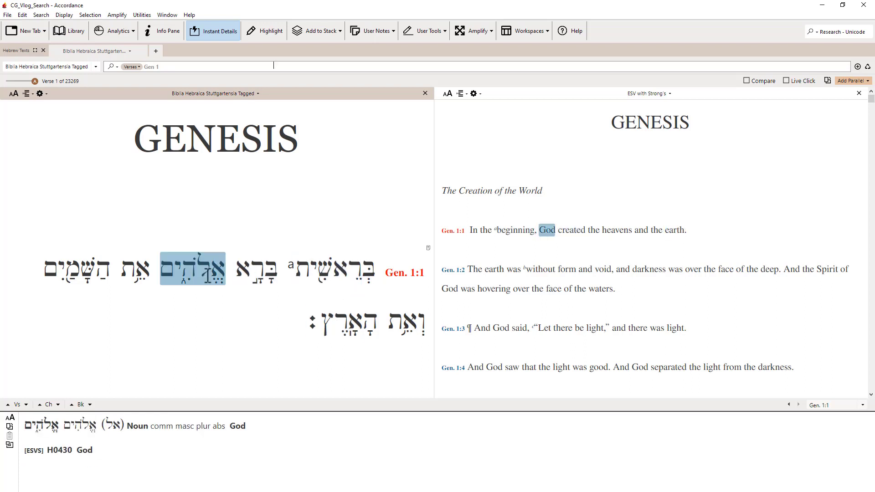
scroll(251, 303, "down", 1)
scroll(252, 304, "down", 3)
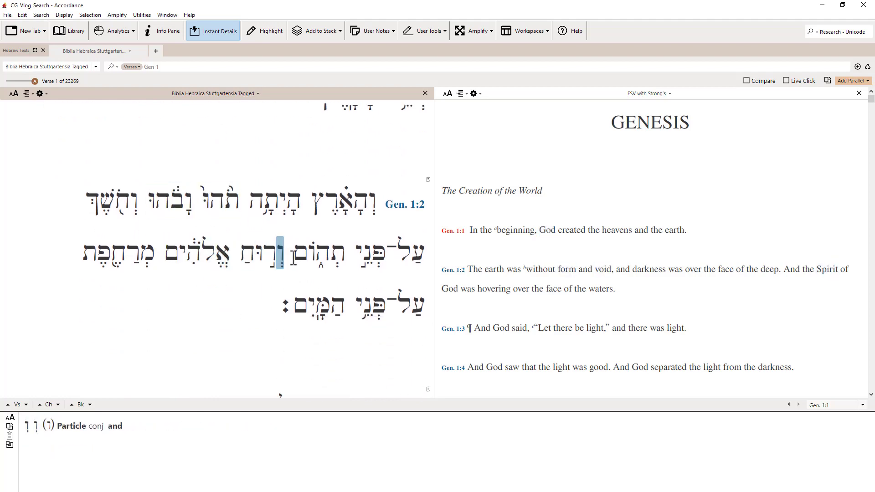
Examine the parsing of Hebrew words in Genesis 1:2 to 1:4 with Instant Details and their matching ESV words.
scroll(354, 281, "down", 10)
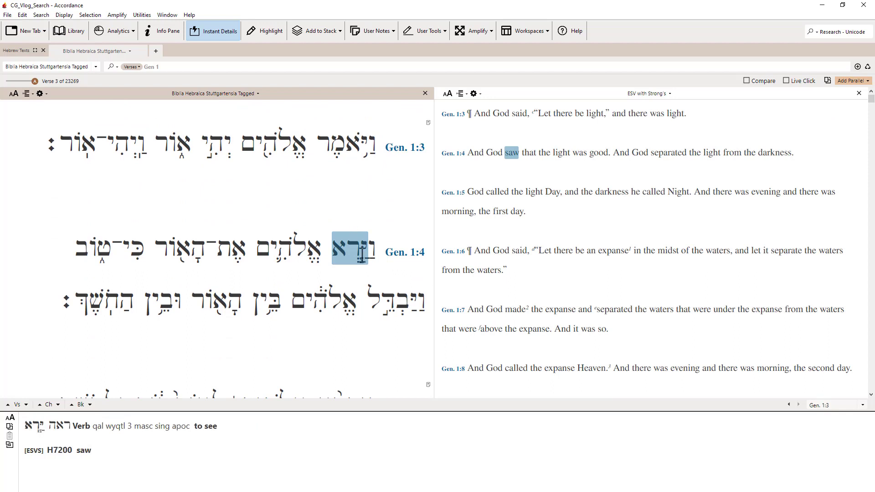
scroll(355, 198, "up", 3)
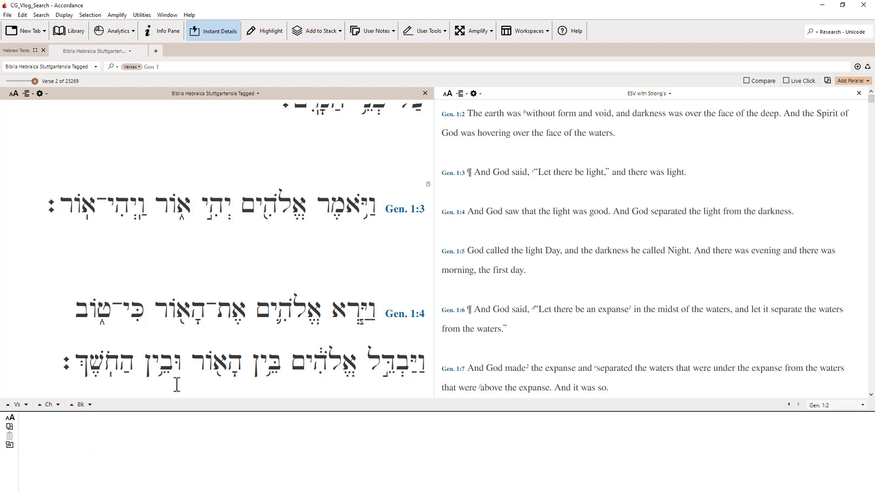
mouse_move(346, 207)
scroll(370, 254, "up", 1)
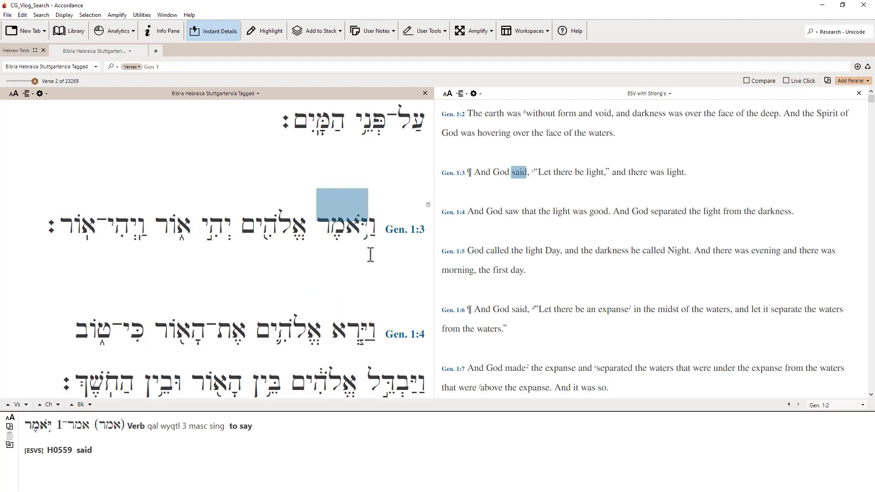
scroll(370, 254, "up", 5)
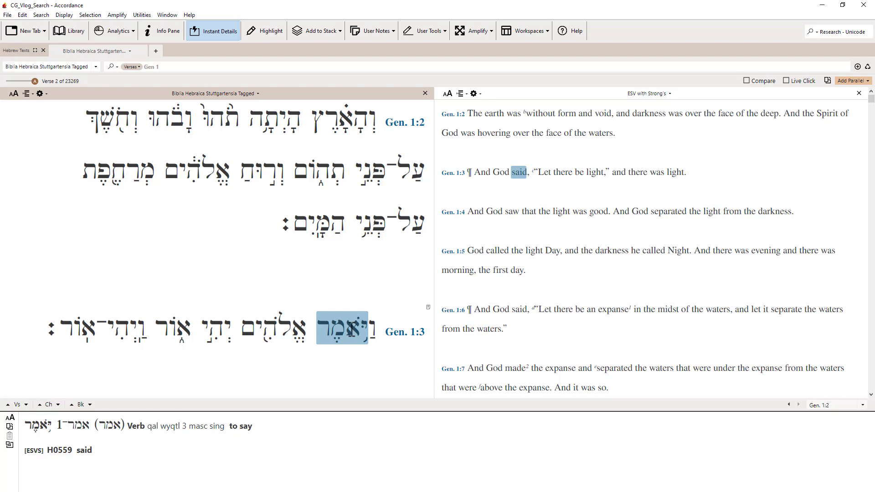
mouse_move(296, 324)
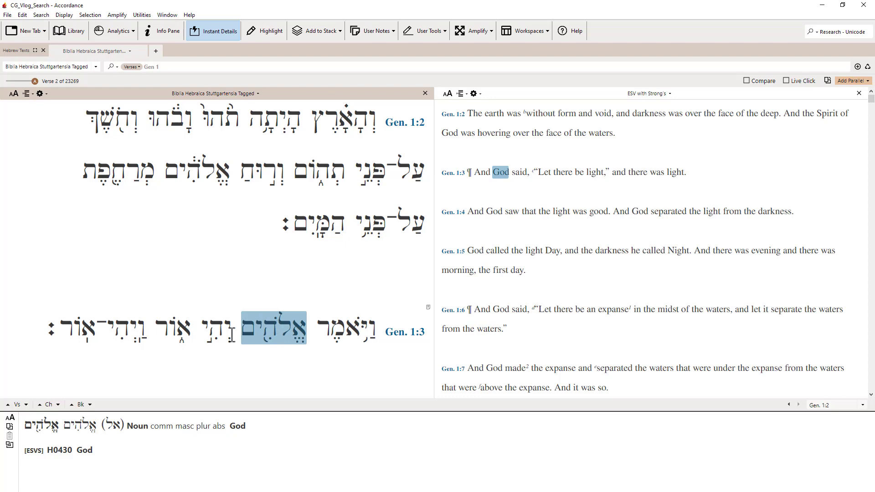
mouse_move(218, 330)
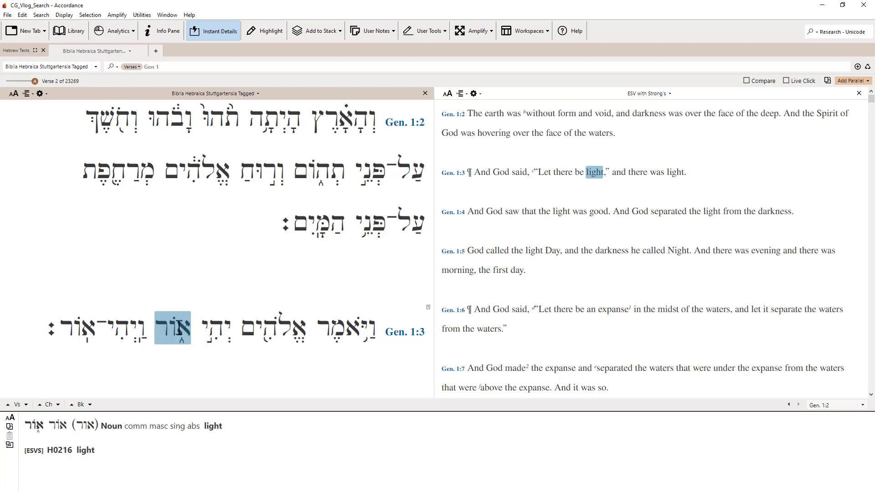
mouse_move(120, 328)
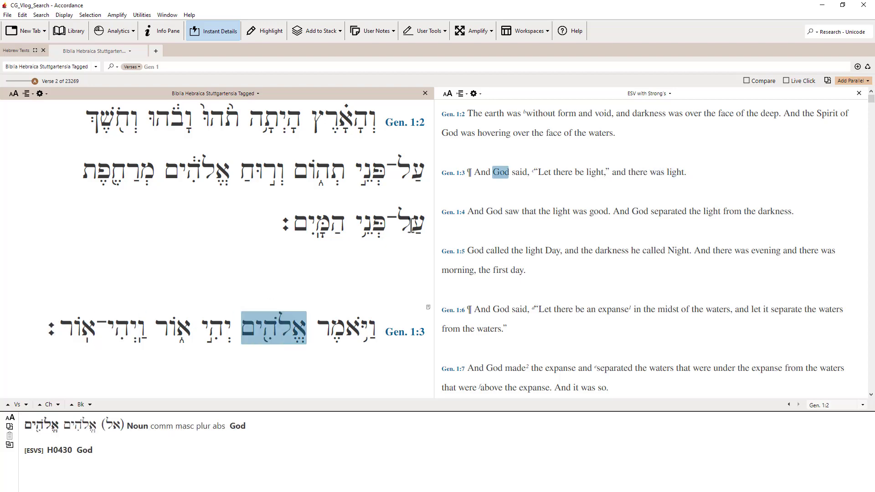
mouse_move(419, 232)
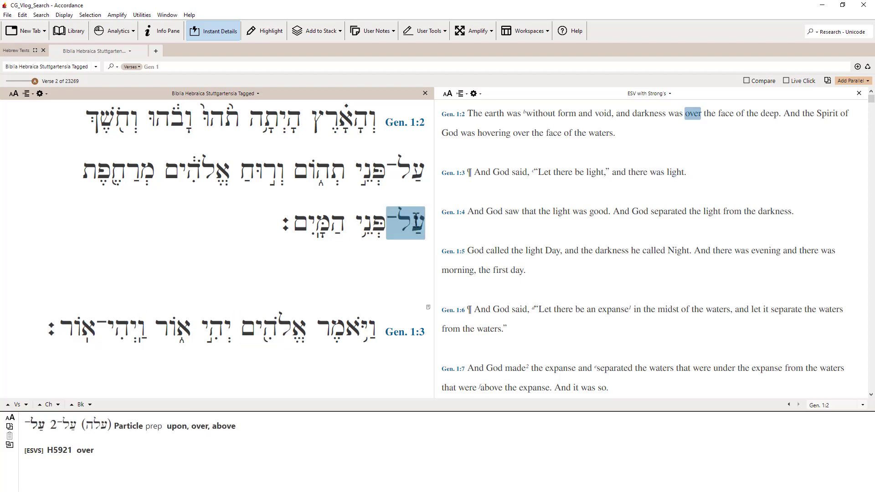
mouse_move(333, 346)
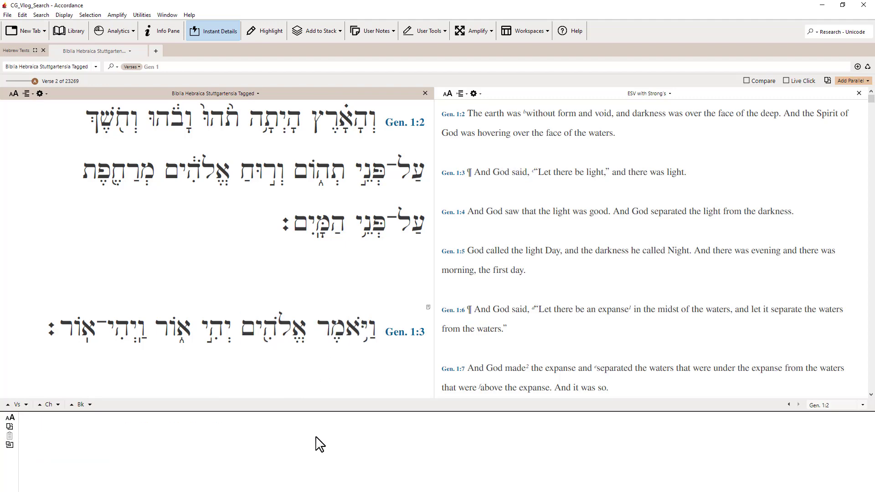
Set the text size of the tagged Hebrew Bible to 72.
key("ctrl+t")
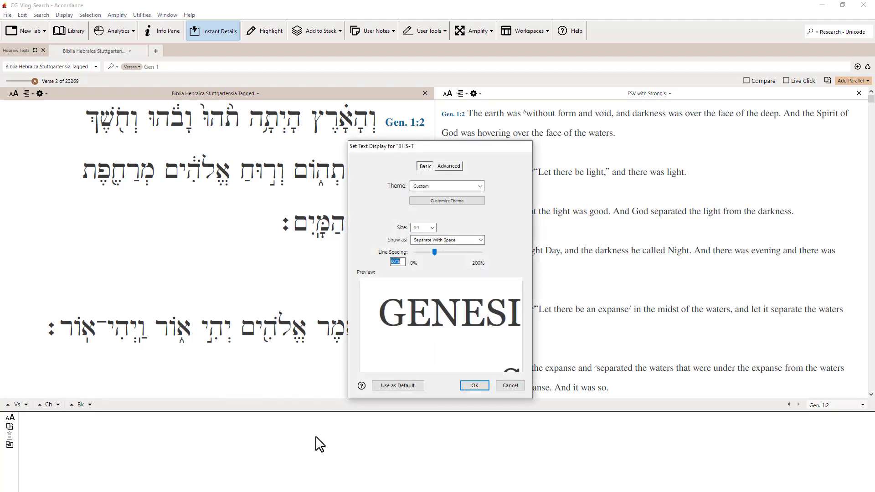
left_click(431, 228)
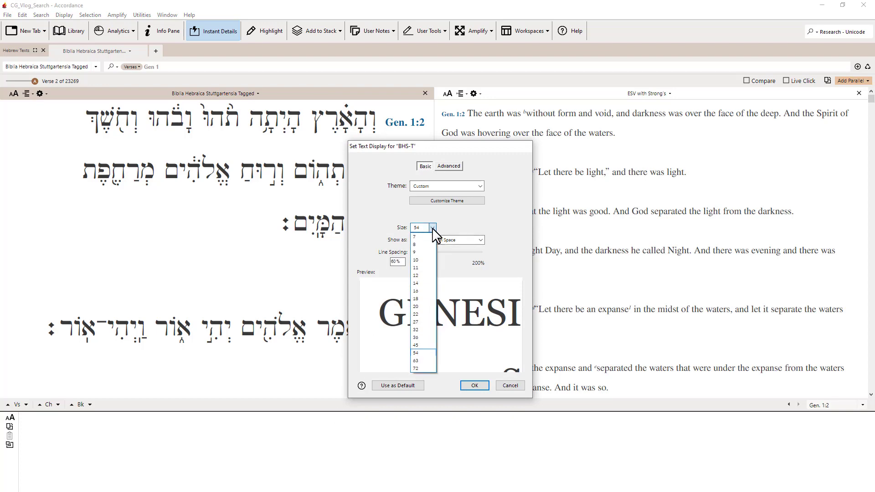
left_click(431, 369)
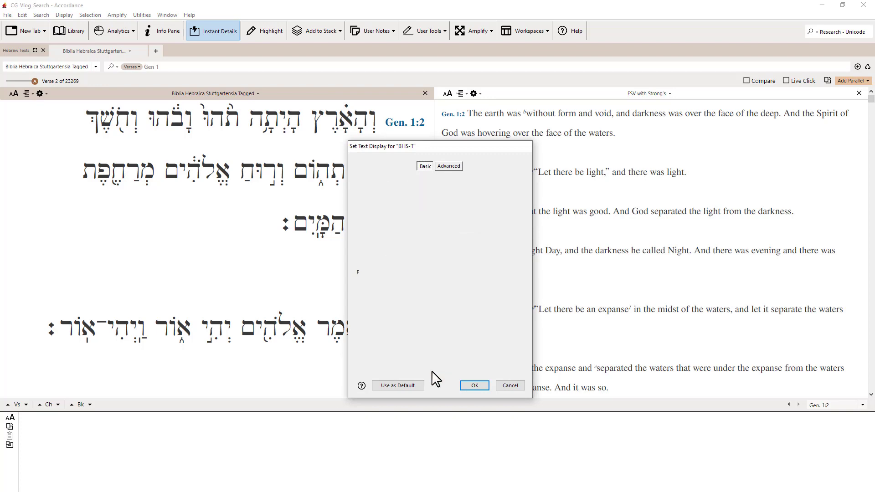
left_click(473, 385)
mouse_move(365, 285)
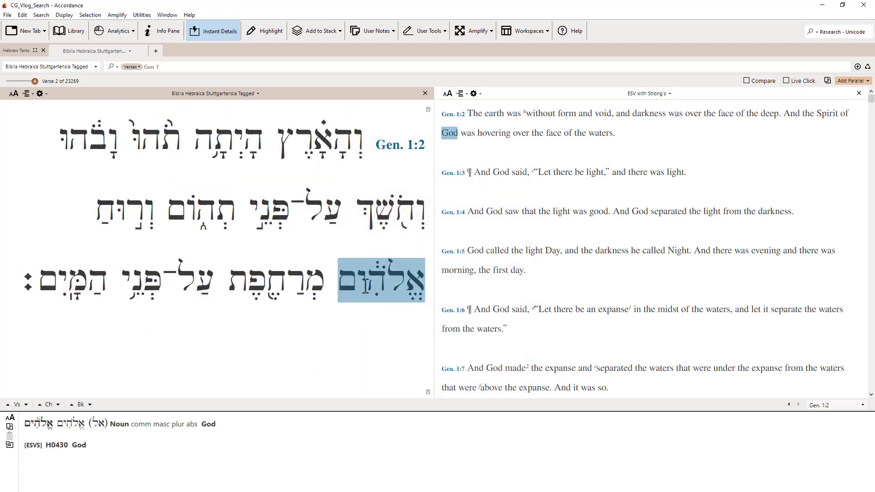
Return the tagged Hebrew Bible's text size to 54.
left_click(357, 334)
key("ctrl+t")
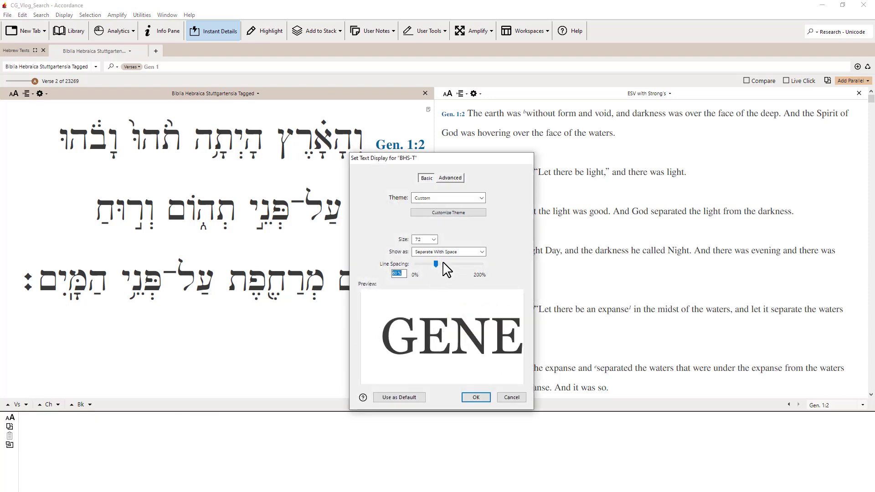
left_click(433, 240)
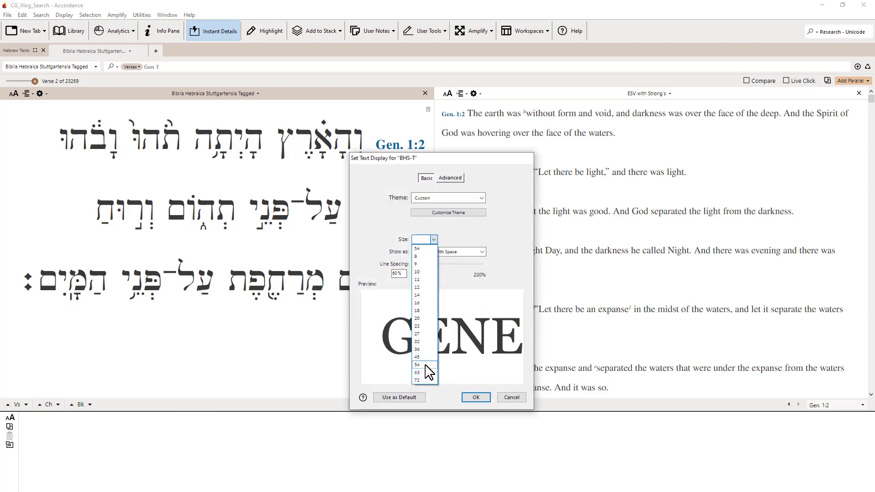
left_click(424, 366)
left_click(474, 399)
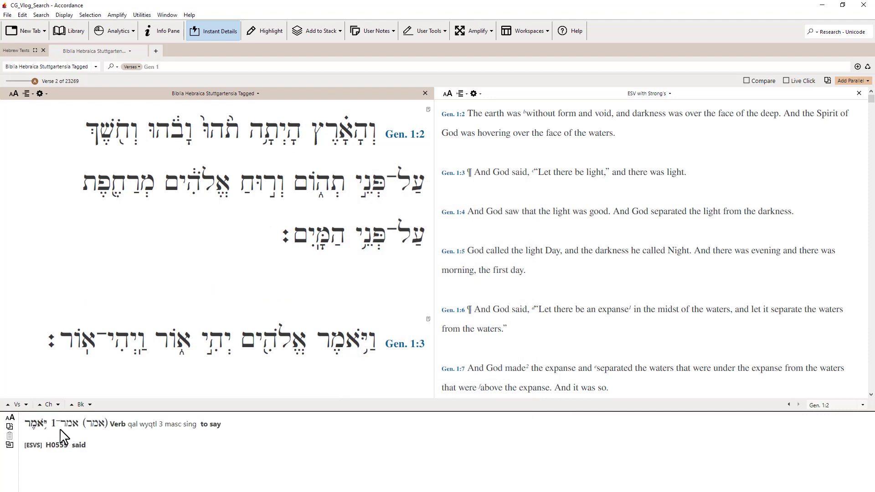
Enlarge the Instant Details text and check it on Hebrew words in Genesis 1:2 and 1:1.
left_click(15, 416)
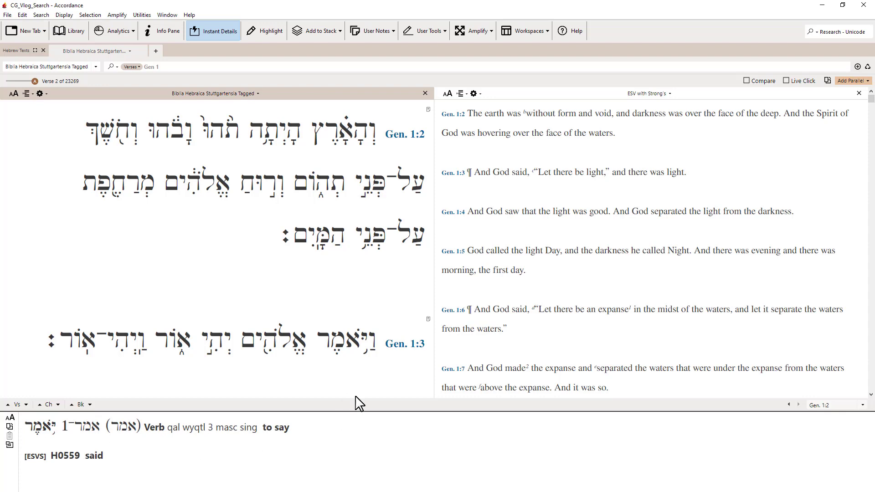
mouse_move(301, 345)
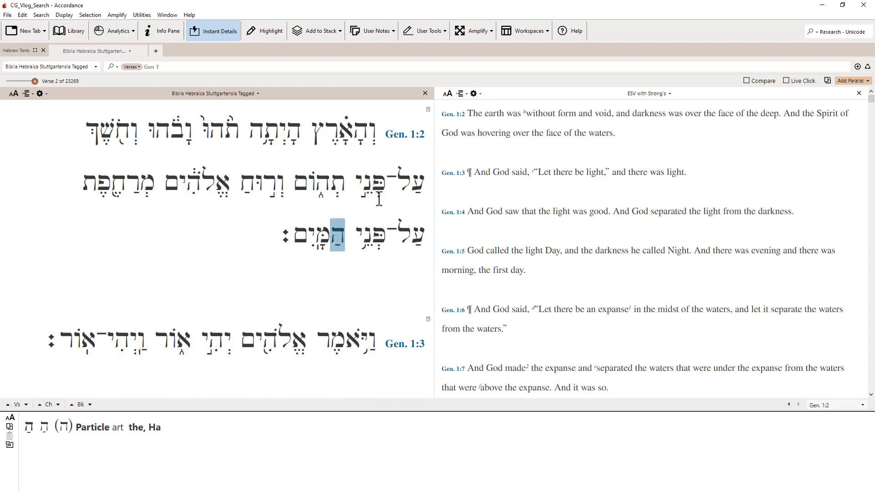
mouse_move(356, 223)
scroll(357, 223, "up", 5)
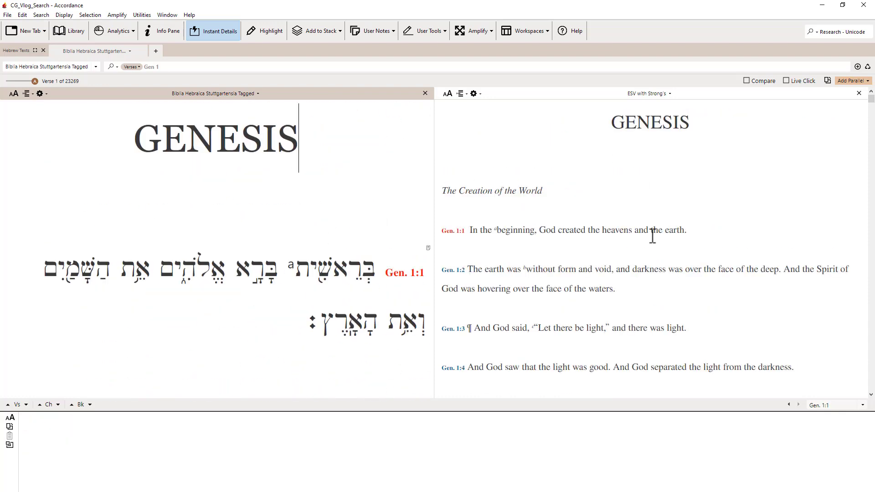
mouse_move(319, 280)
mouse_move(248, 278)
Go to Ex 1:1 in both panes with a verse search.
left_click(173, 64)
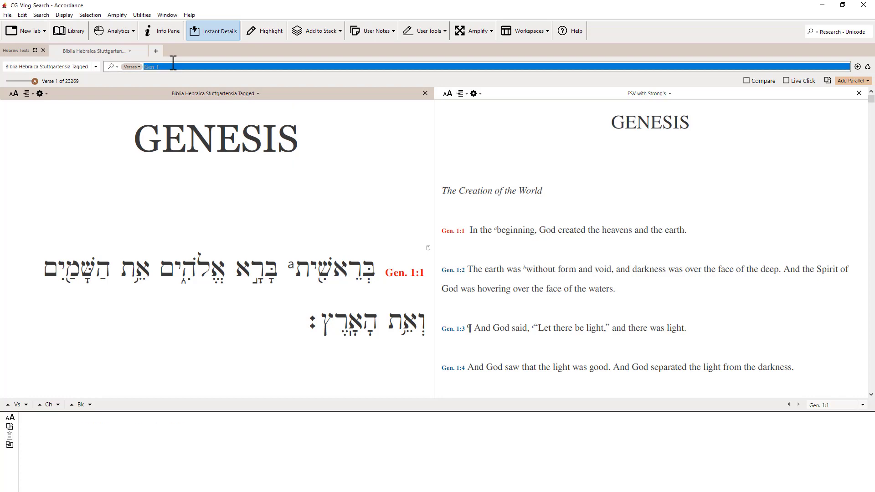
type("Exo")
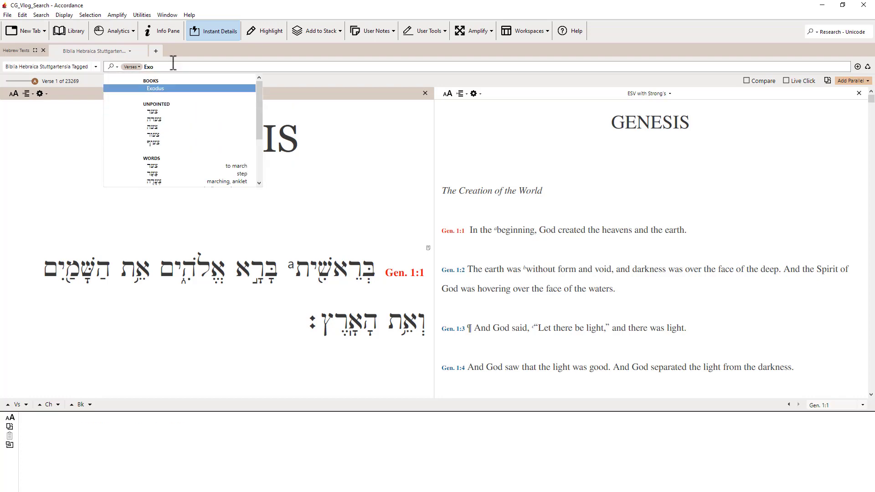
key("BackSpace")
type("1:1")
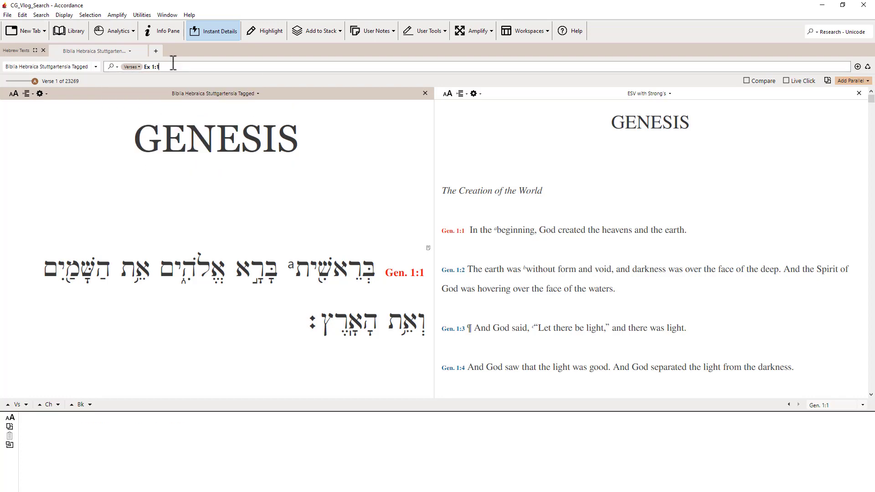
key("Return")
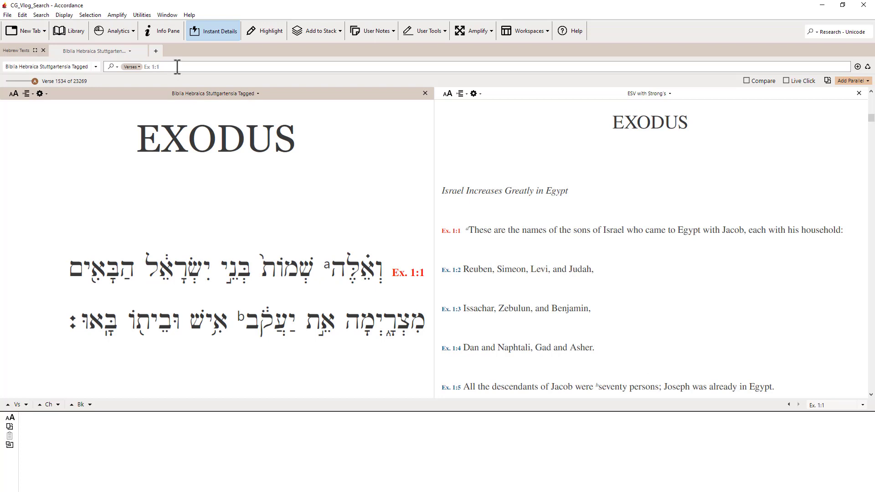
Clear the verse reference and switch the search type from Verses to Words.
left_click(177, 67)
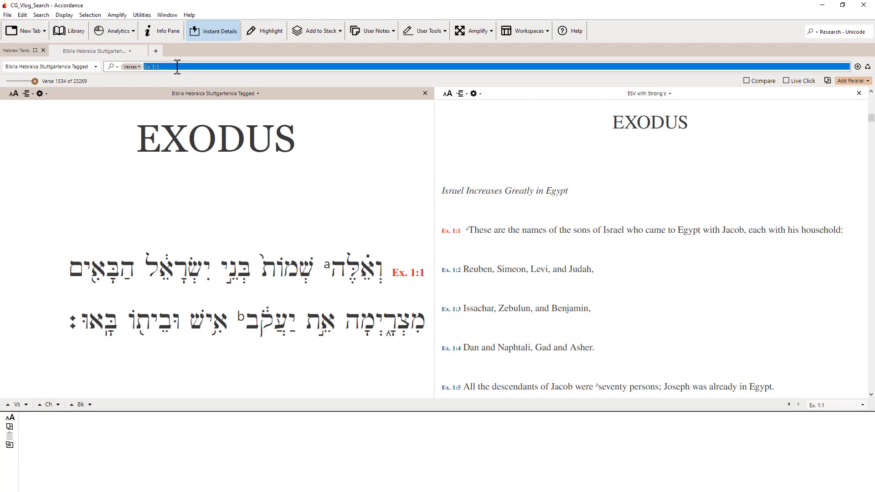
key("BackSpace")
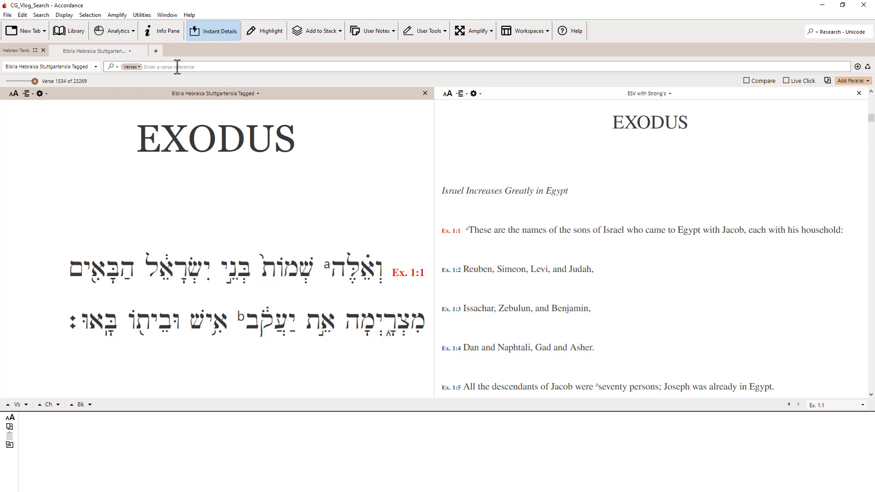
left_click(137, 68)
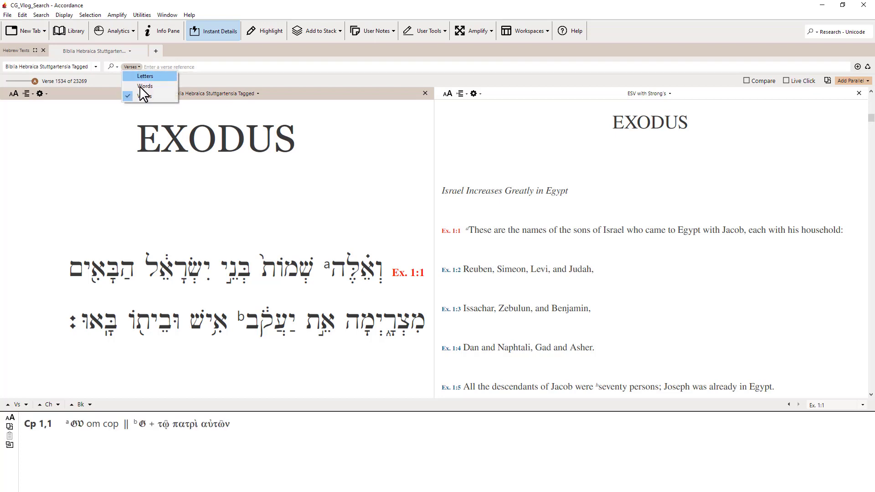
left_click(160, 87)
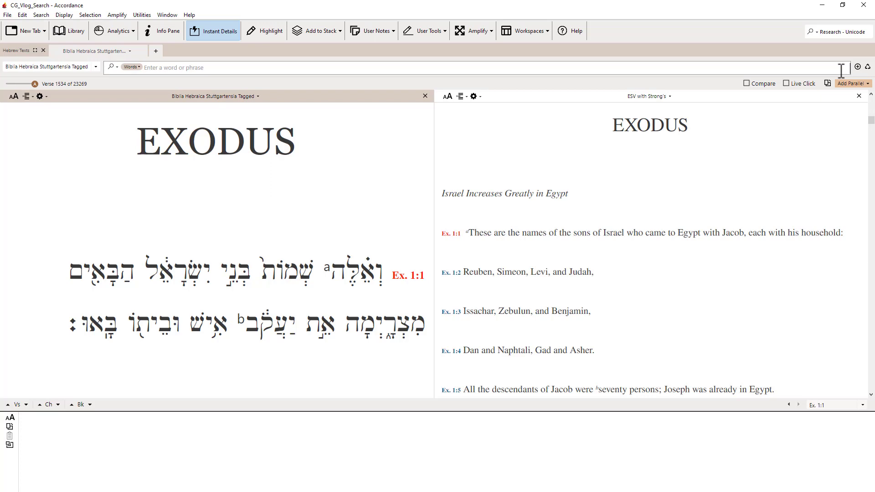
Search the tagged Hebrew Bible for the lexical form ברא־1 (to create) and look through the first matching verses.
left_click(840, 71)
type("ברא")
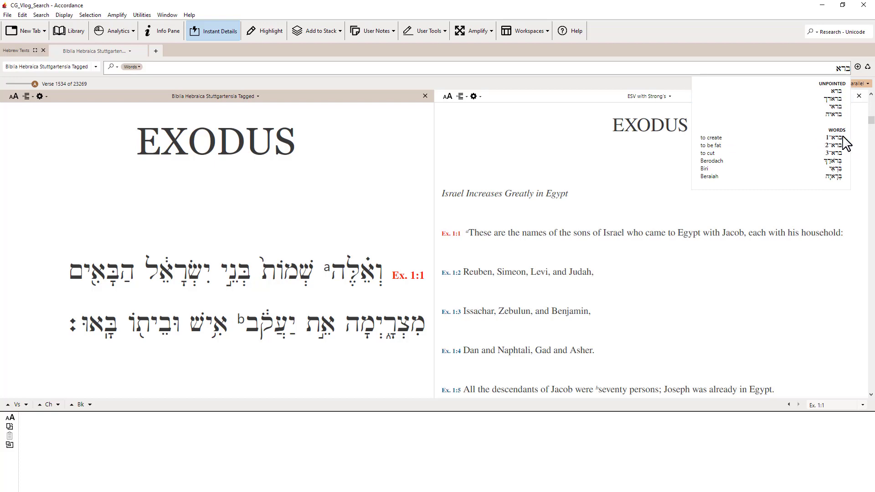
left_click(841, 138)
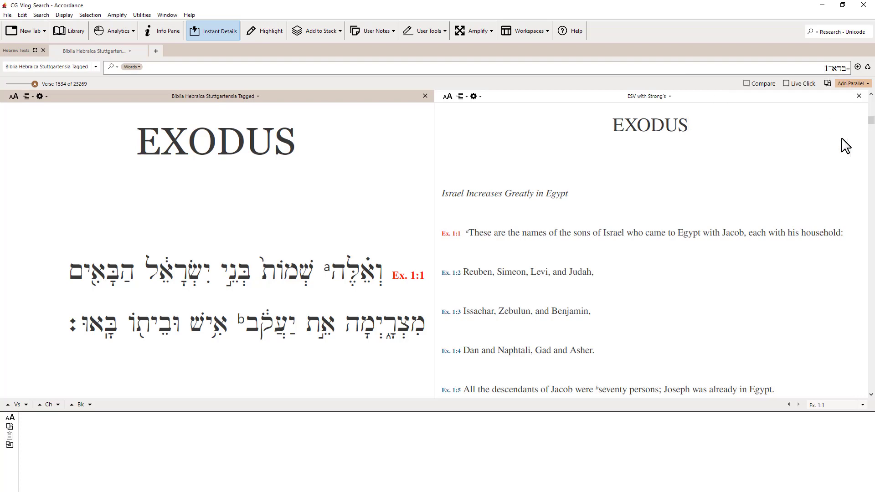
key("Return")
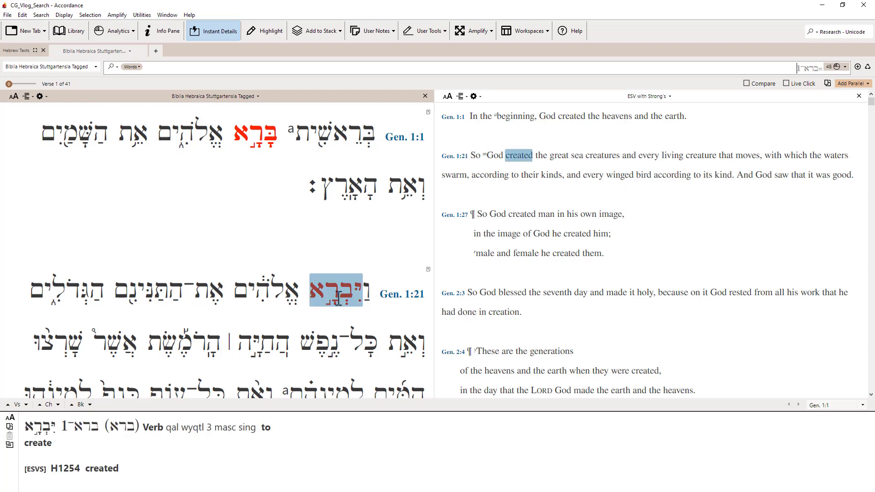
scroll(258, 237, "down", 2)
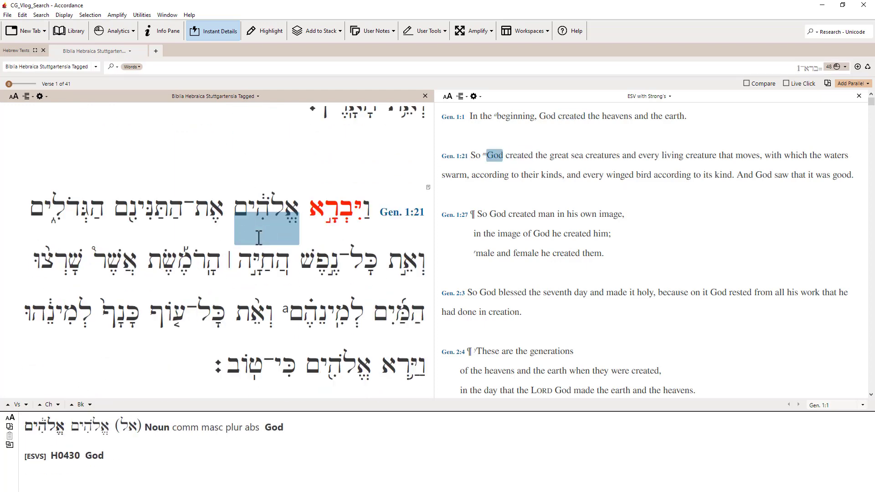
scroll(258, 237, "down", 3)
scroll(271, 244, "up", 5)
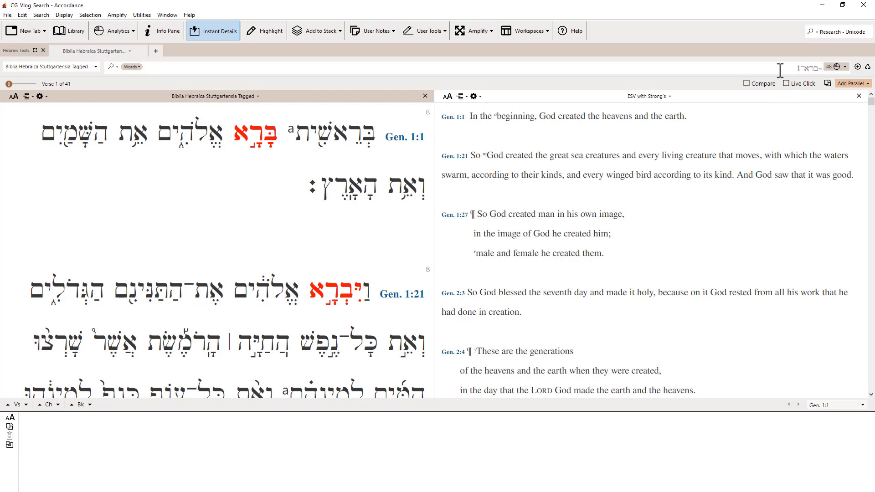
left_click(779, 71)
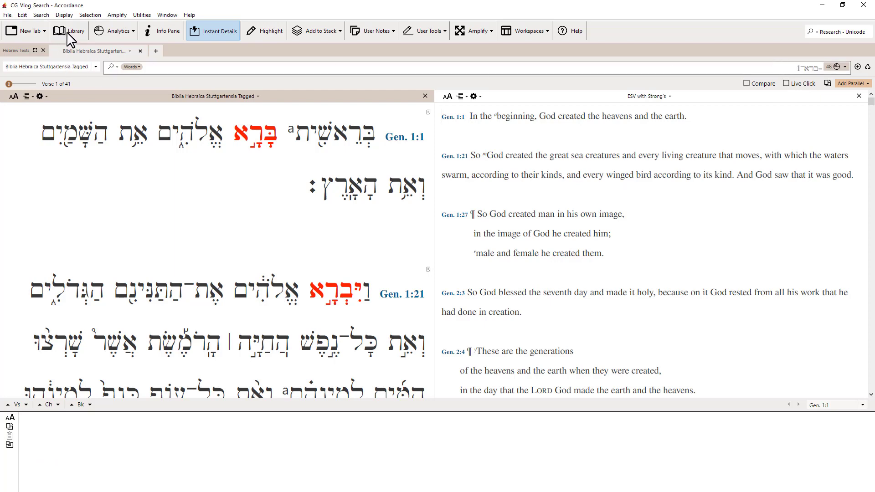
left_click(41, 16)
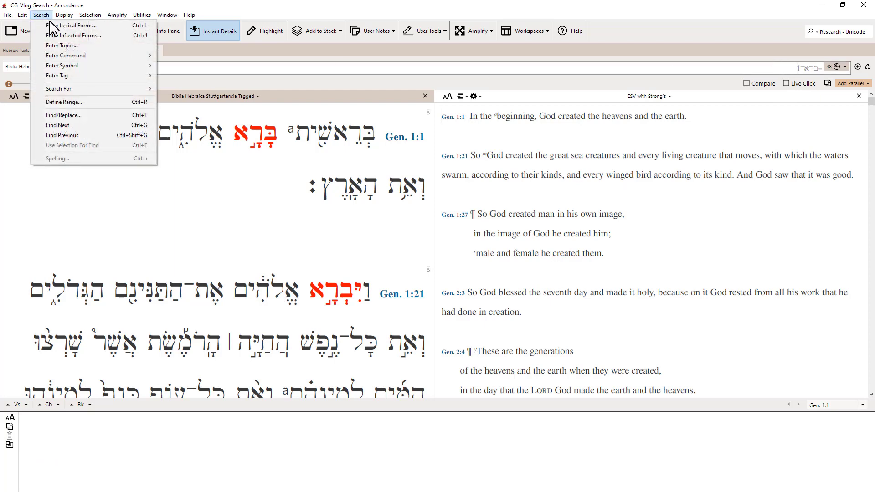
mouse_move(80, 58)
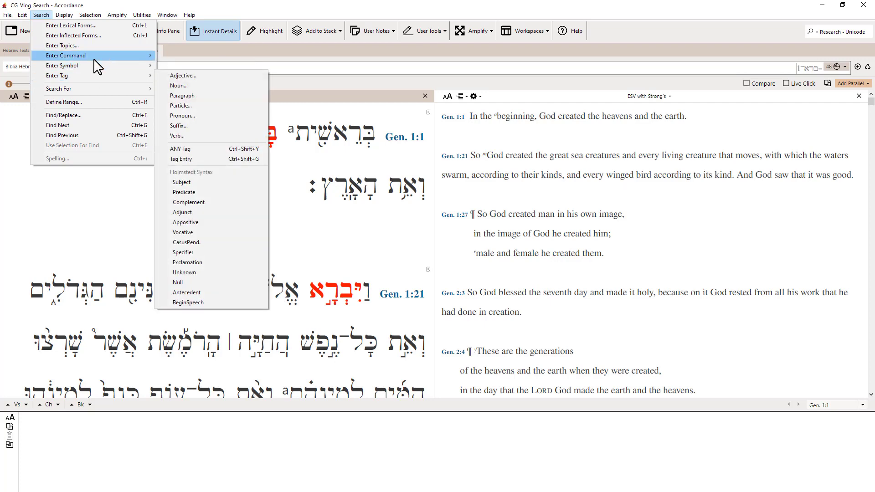
left_click(325, 69)
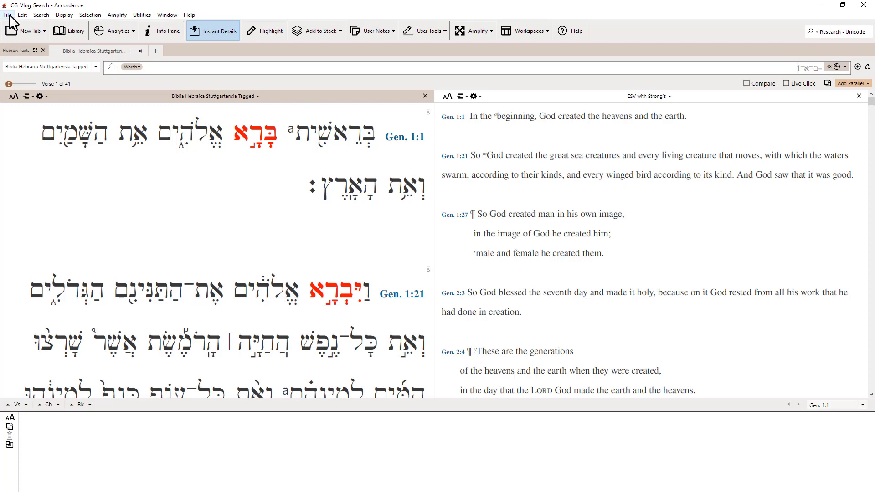
Open a new Hebrew construct beside the texts and narrow it to give the Bible panes more room.
left_click(8, 16)
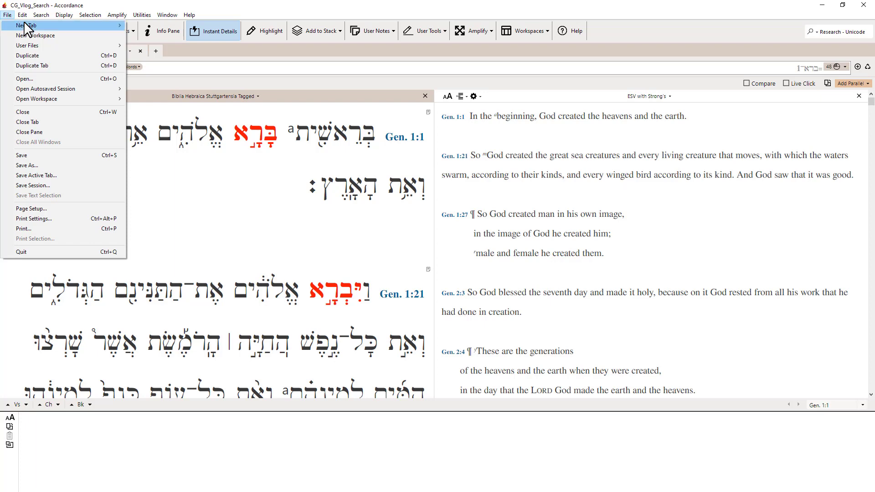
mouse_move(36, 27)
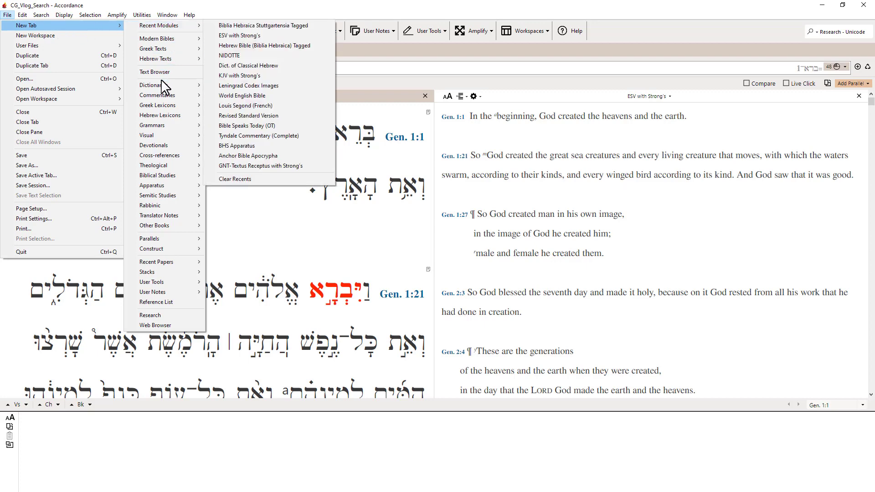
mouse_move(172, 141)
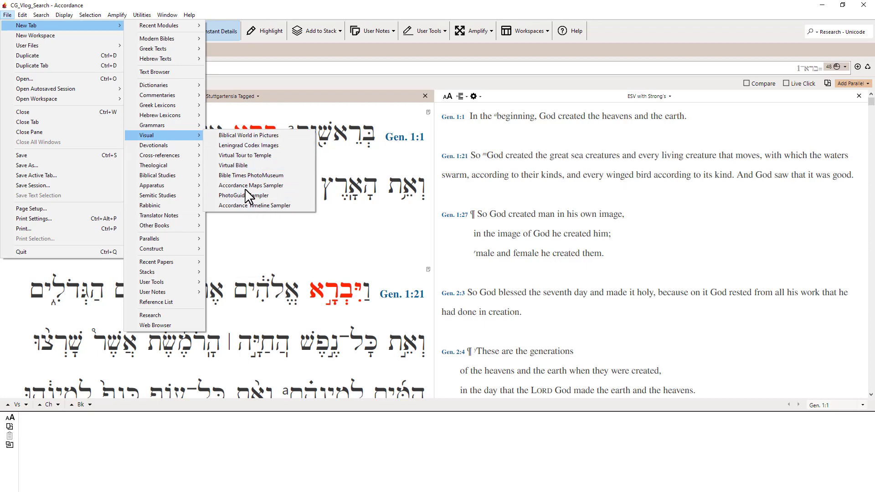
mouse_move(172, 257)
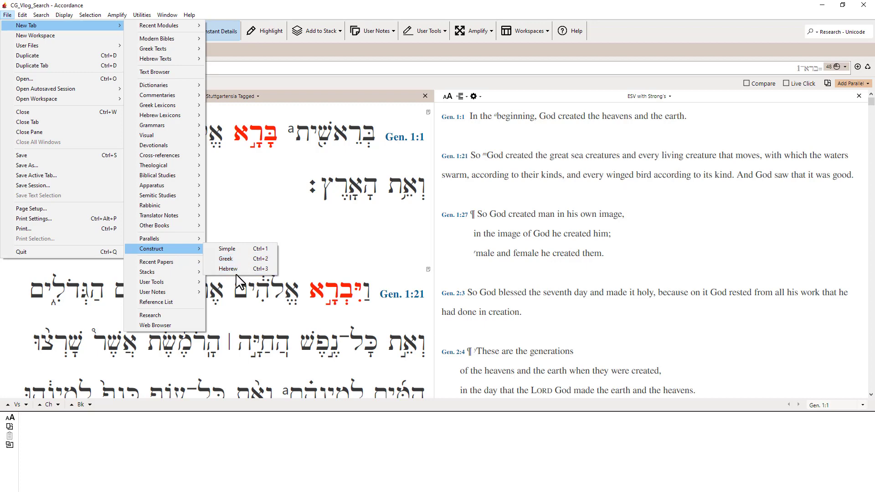
left_click(228, 269)
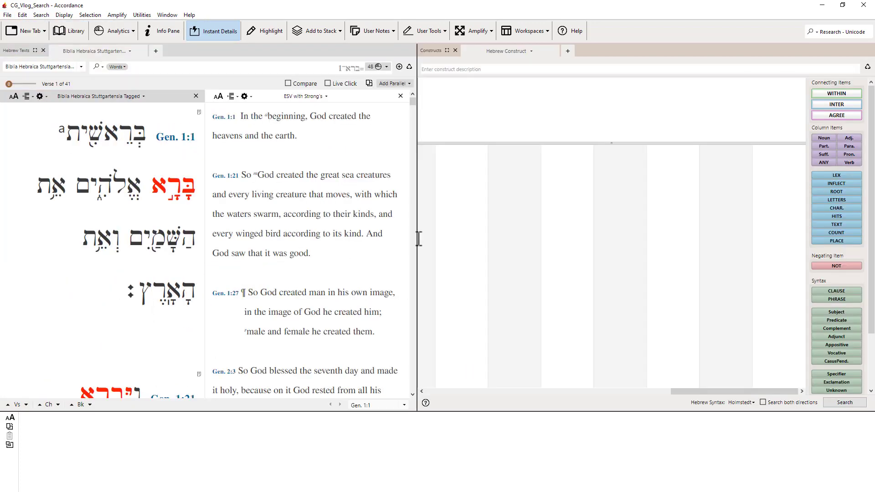
mouse_move(67, 186)
left_click_drag(416, 186, 622, 184)
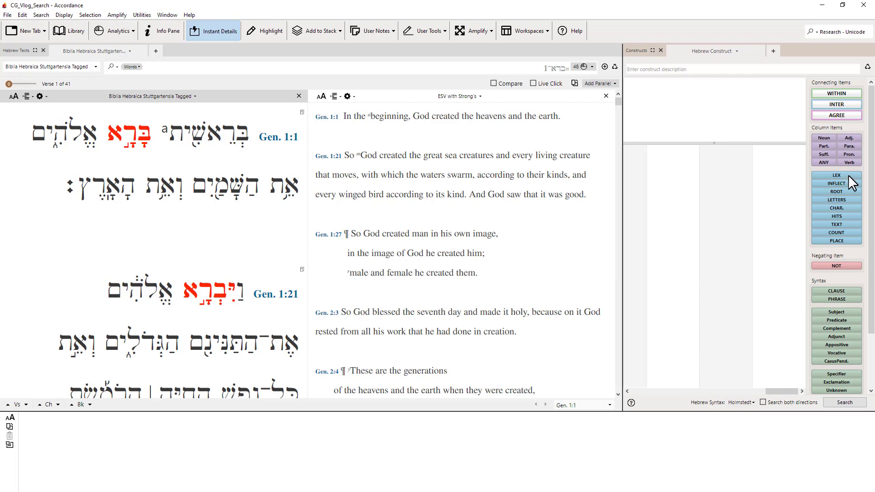
Add the lexical form אמר־1 (to say) to the unlinked Hebrew construct and run its search.
left_click_drag(849, 176, 738, 181)
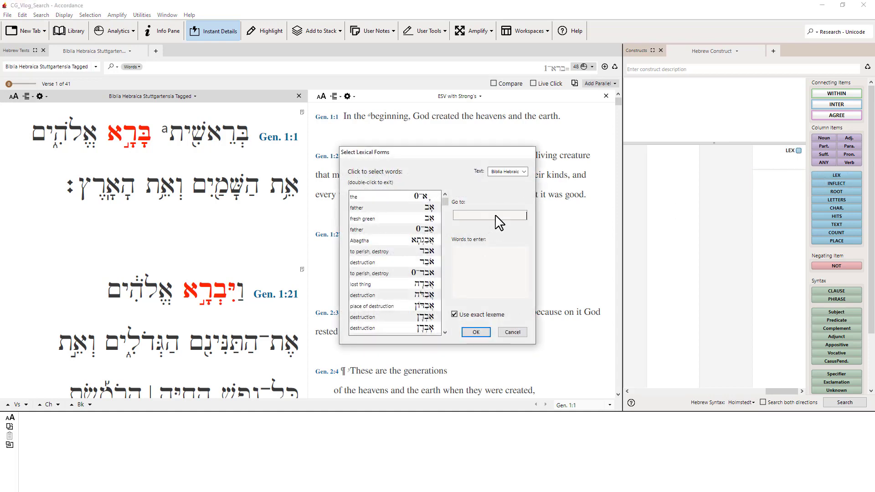
type("אמר")
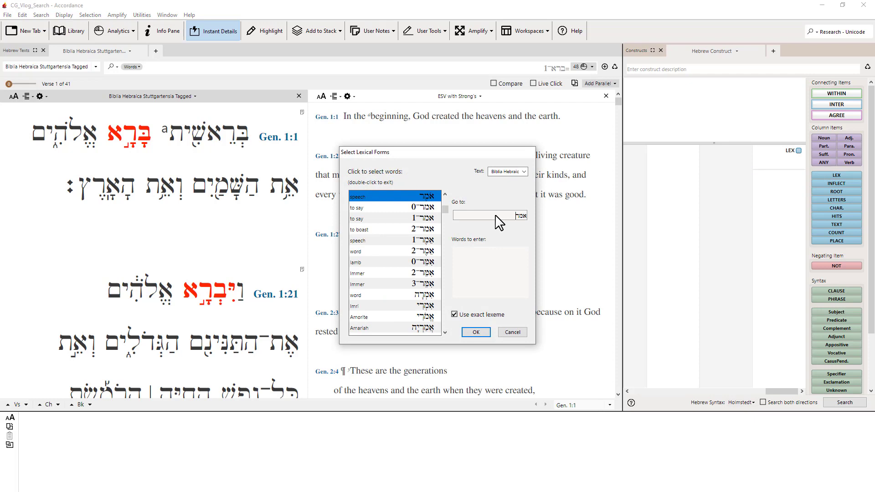
left_click(427, 219)
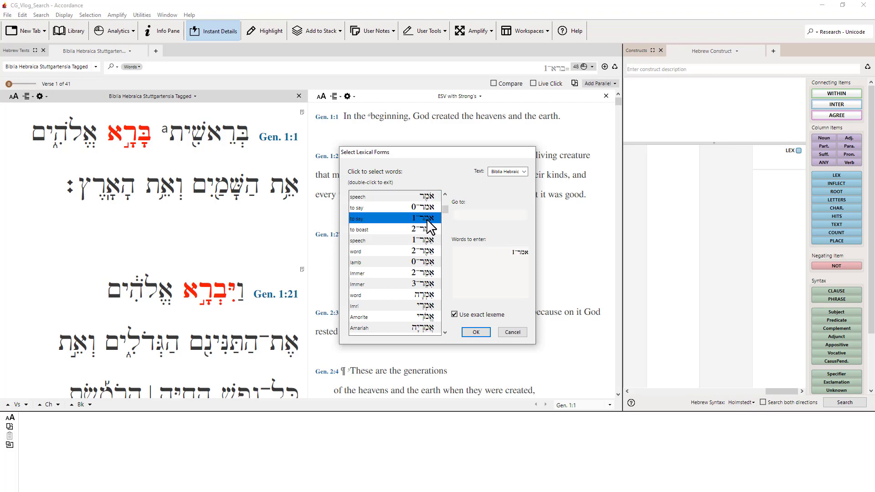
left_click(476, 331)
left_click(833, 404)
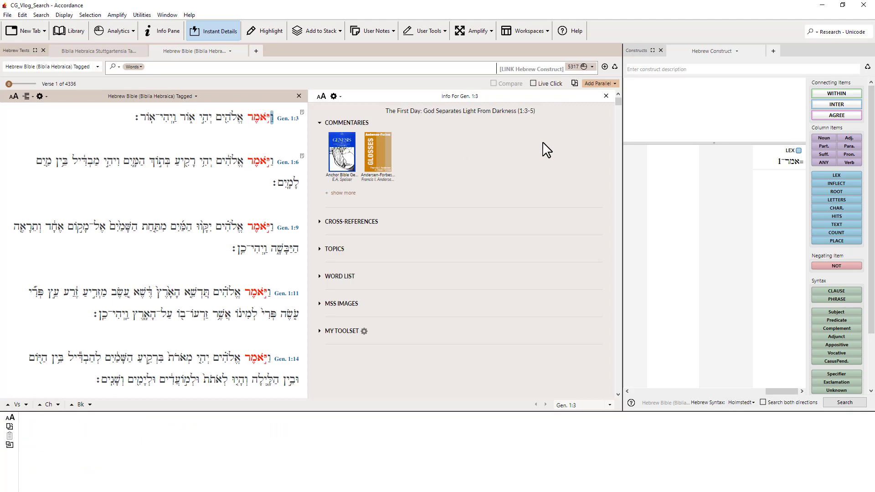
Close the extra Hebrew Bible (Biblia Hebraica) Tagged results and the Hebrew construct, selecting the ברא־1 search entry in between.
left_click(241, 52)
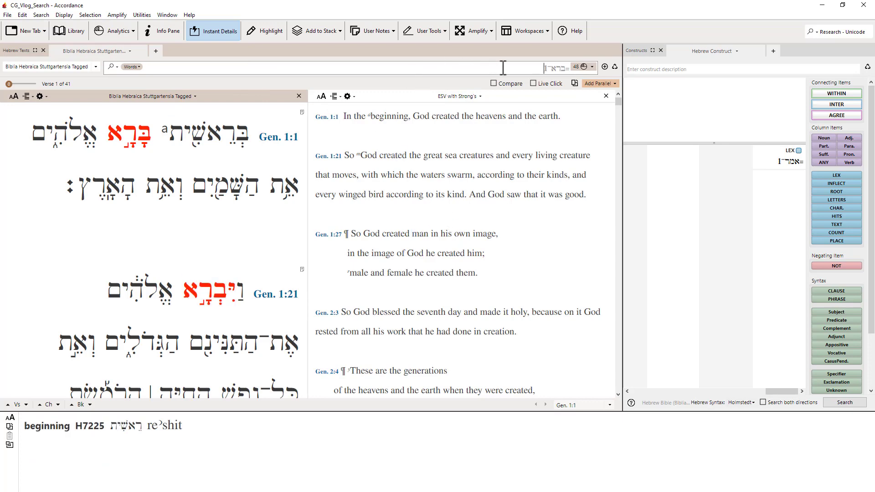
triple_click(503, 67)
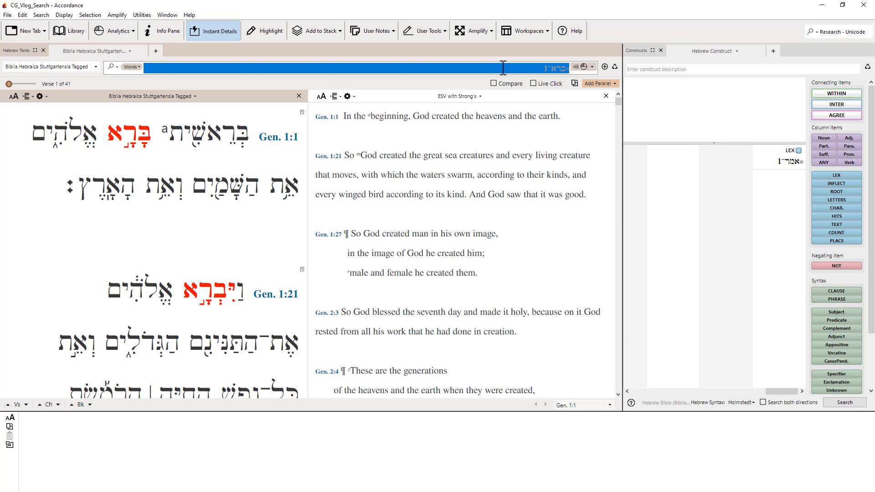
left_click(661, 50)
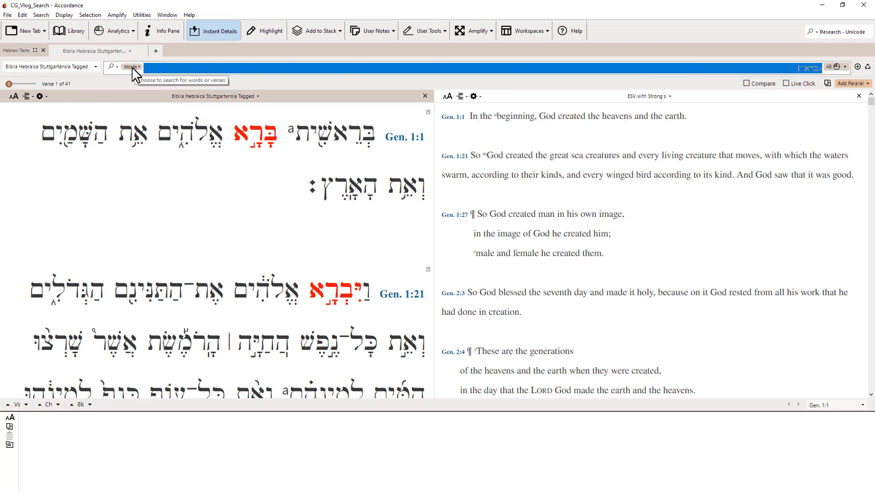
Open a new Hebrew construct linked to the Biblia Hebraica Stuttgartensia Tagged search, replacing its selected entry.
left_click(8, 15)
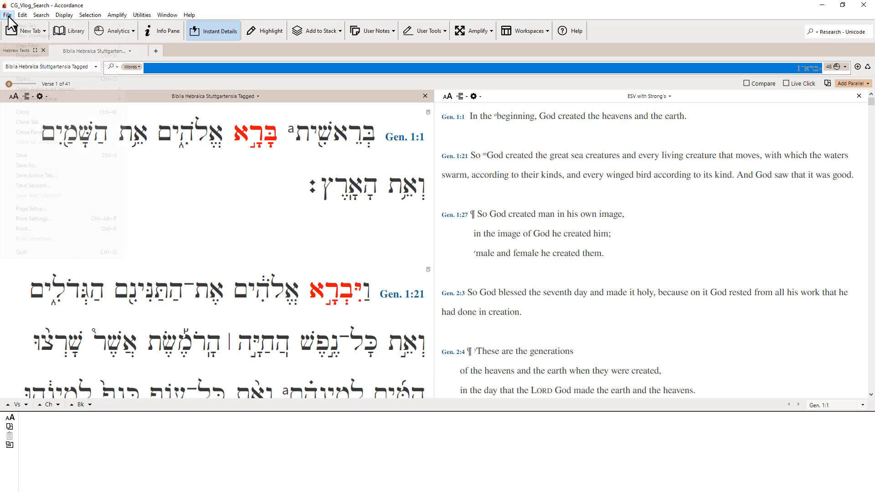
mouse_move(20, 27)
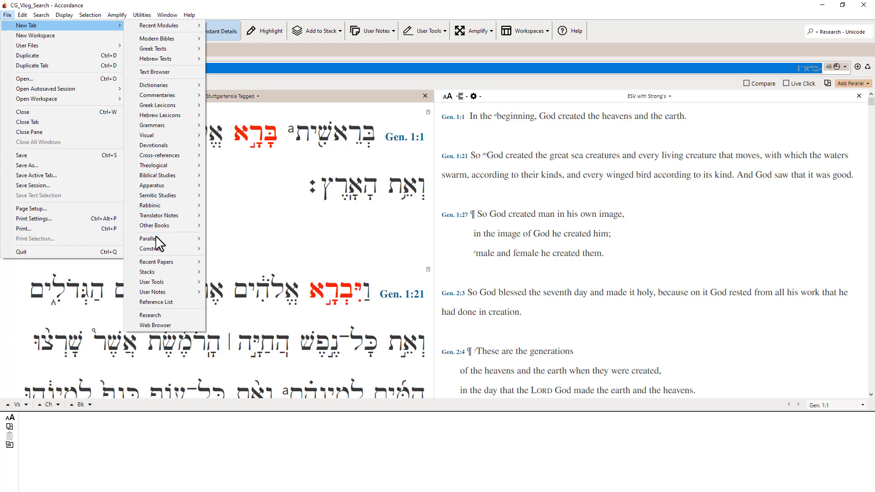
mouse_move(164, 248)
left_click(228, 268)
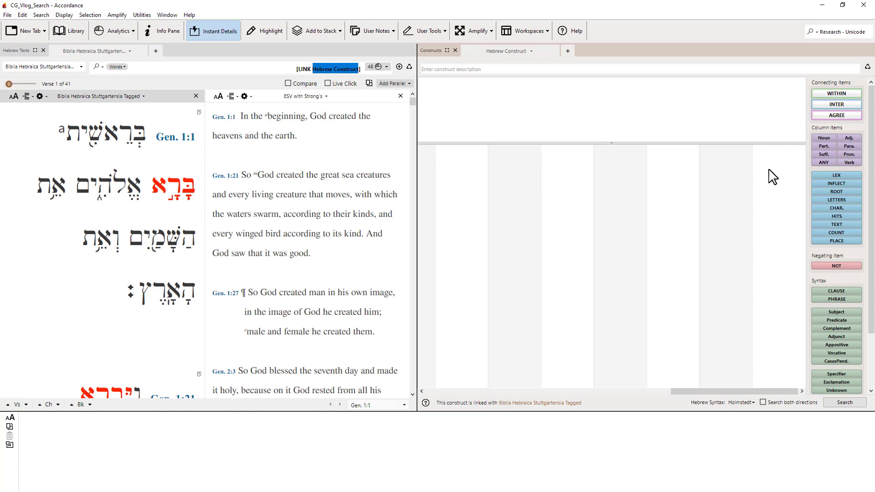
Add the exact lexeme אמר־1 (to say) to the linked construct's first column and run the search.
left_click_drag(840, 175, 782, 172)
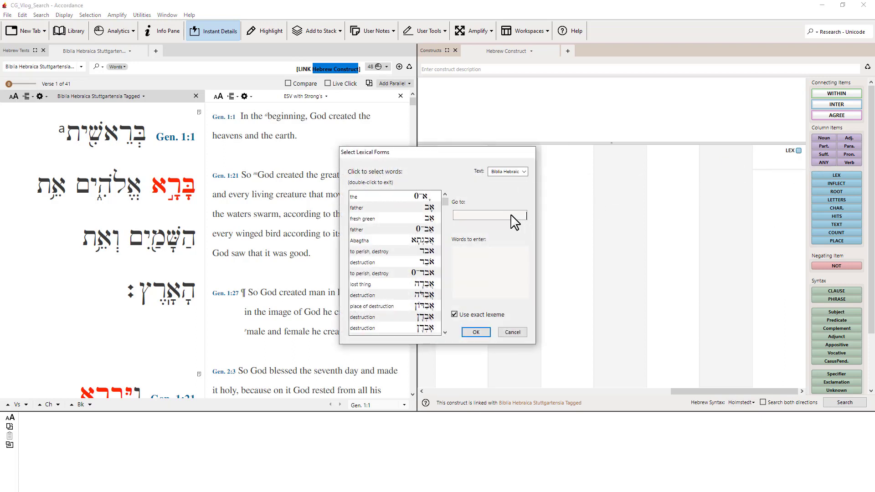
type("אמר")
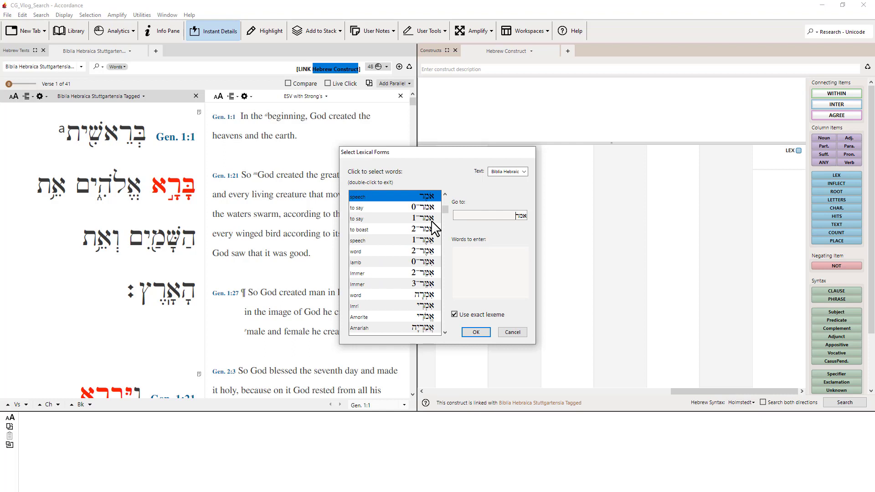
left_click(432, 219)
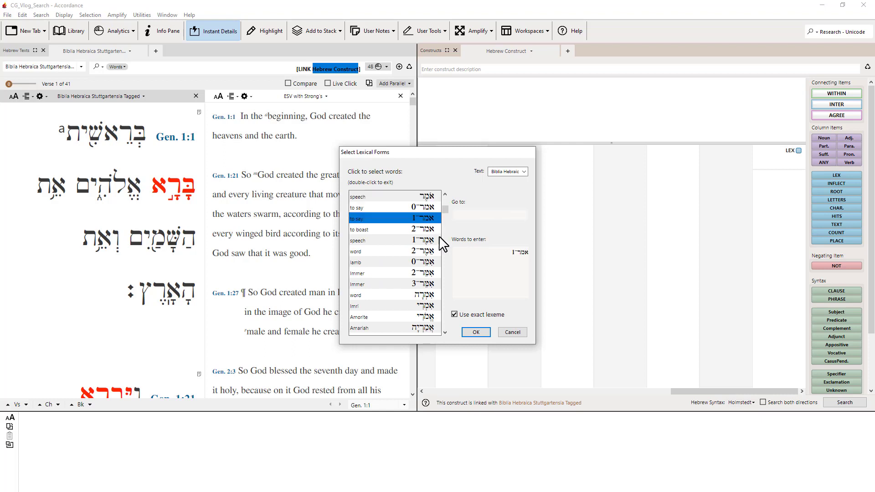
left_click(481, 333)
left_click(844, 404)
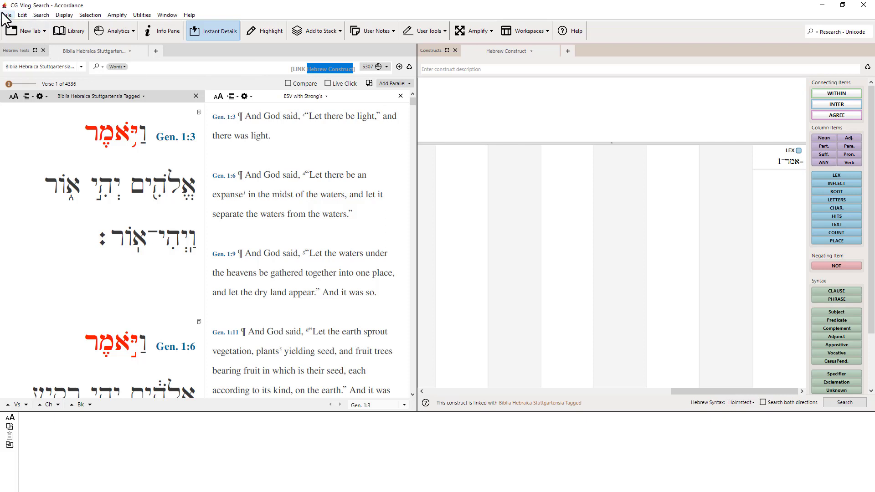
Overwrite the construct link in the Biblia Hebraica Stuttgartensia search entry with arbitrary Hebrew letters.
left_click(511, 55)
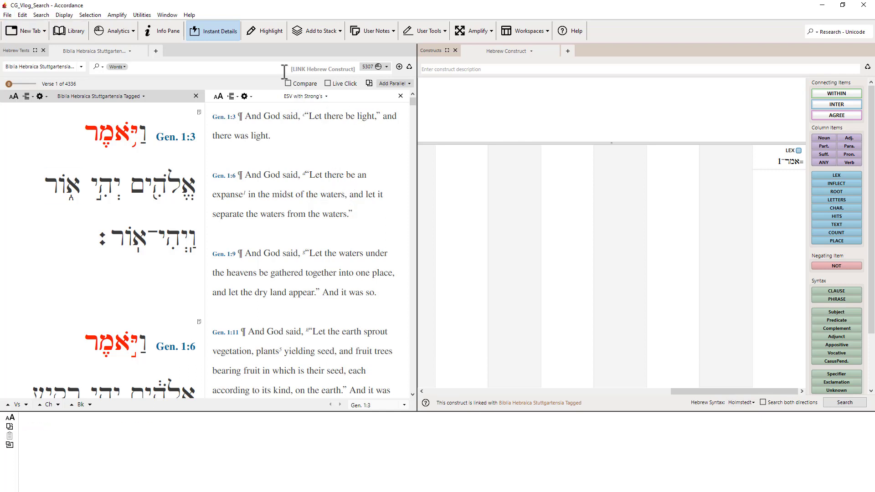
left_click(285, 71)
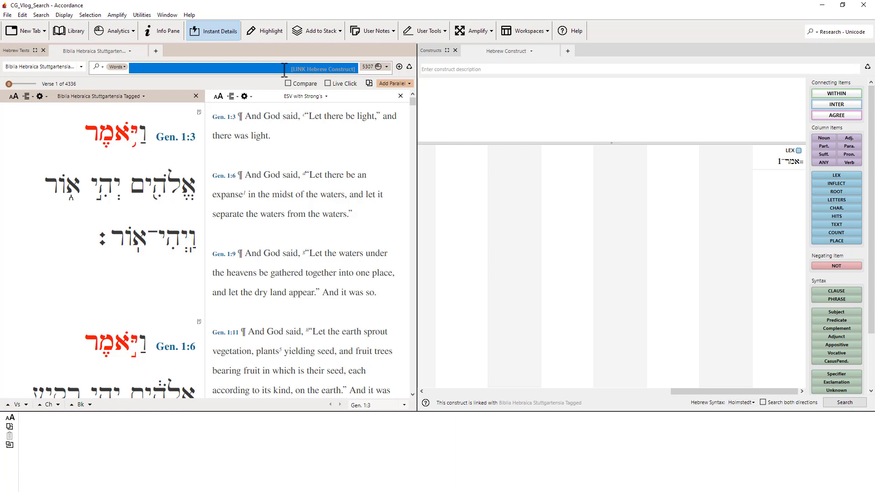
type("כלחהגך")
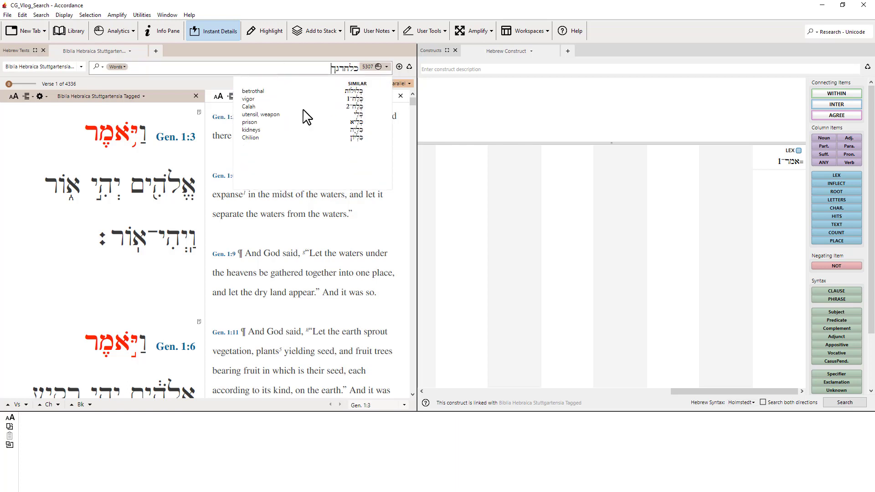
left_click(367, 203)
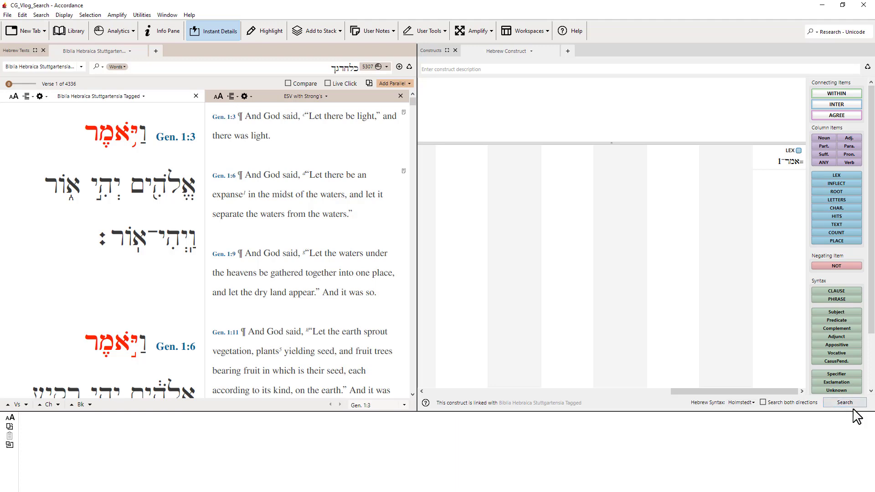
Run the construct search without the link and close the separate Hebrew Bible results it opens.
left_click(852, 404)
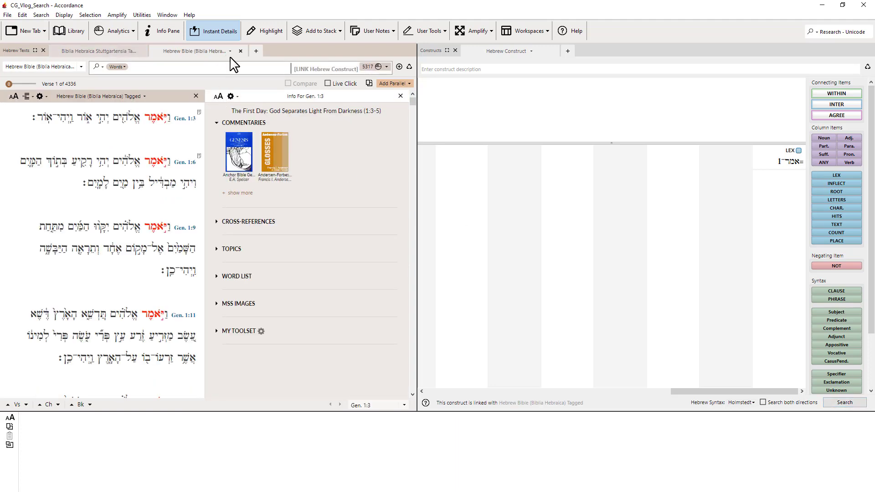
left_click(240, 51)
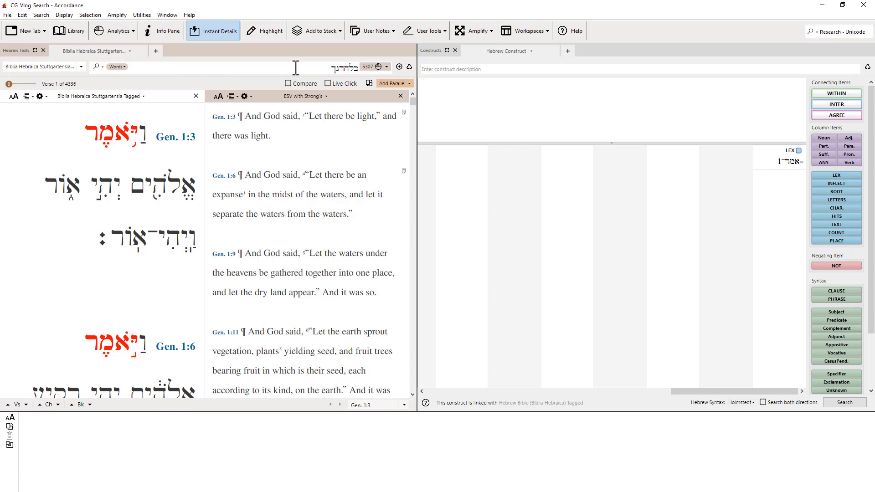
Replace the arbitrary letters in the search entry with a LINK command to the Hebrew Construct.
left_click(606, 197)
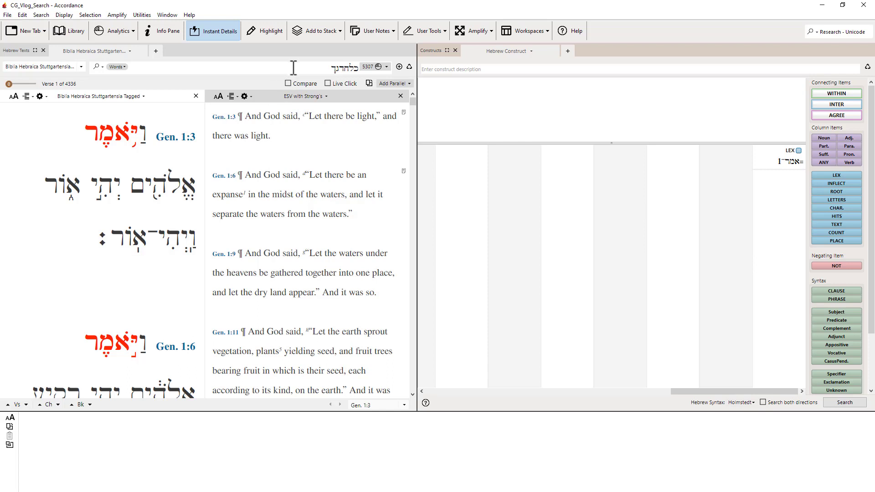
left_click(294, 68)
double_click(295, 70)
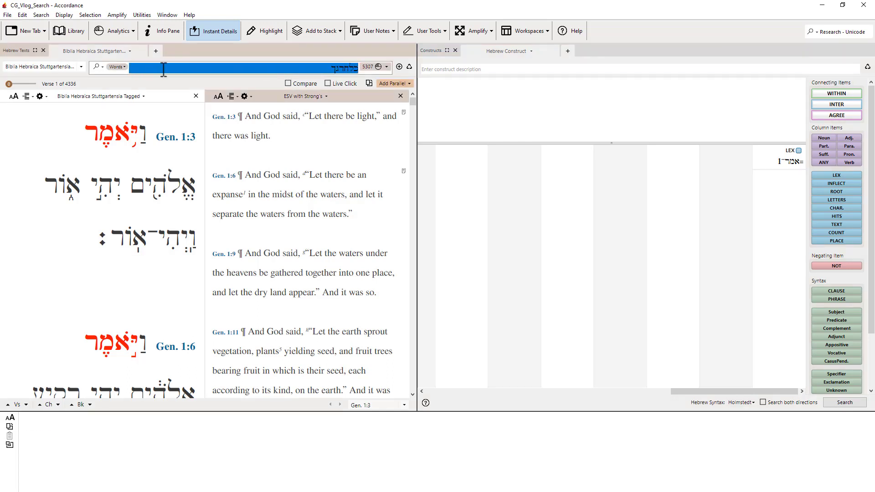
left_click(40, 15)
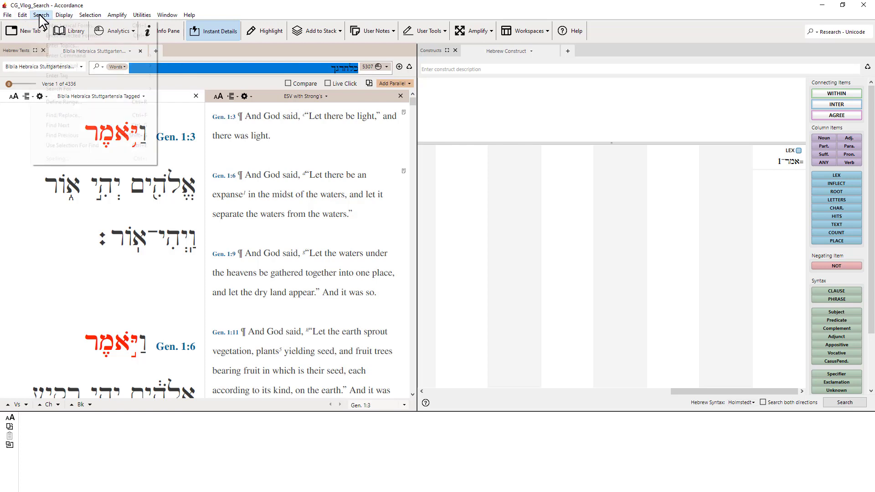
mouse_move(59, 54)
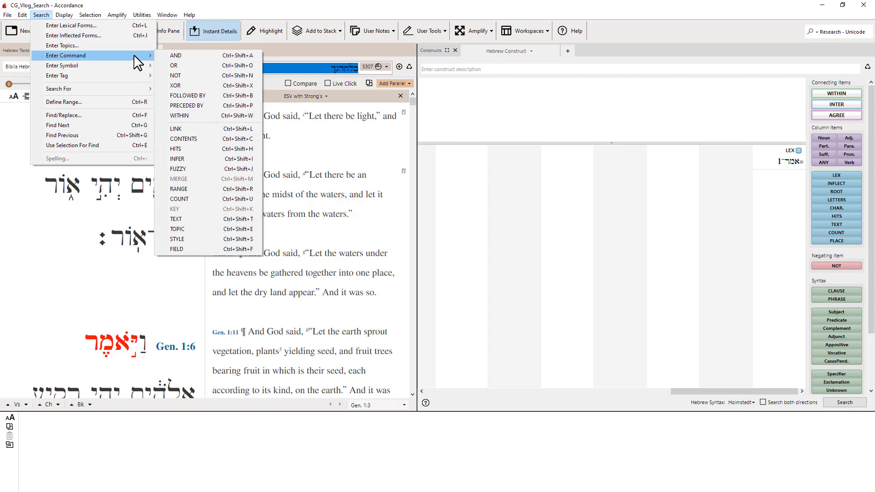
left_click(209, 129)
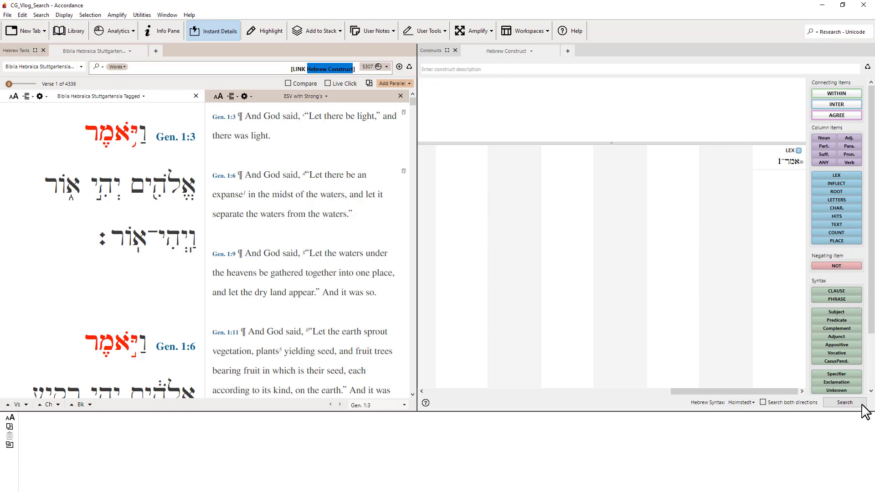
Rerun the linked construct search, replace its lexeme with the exact lexeme שמר (to keep, watch, preserve), and search again.
left_click(850, 408)
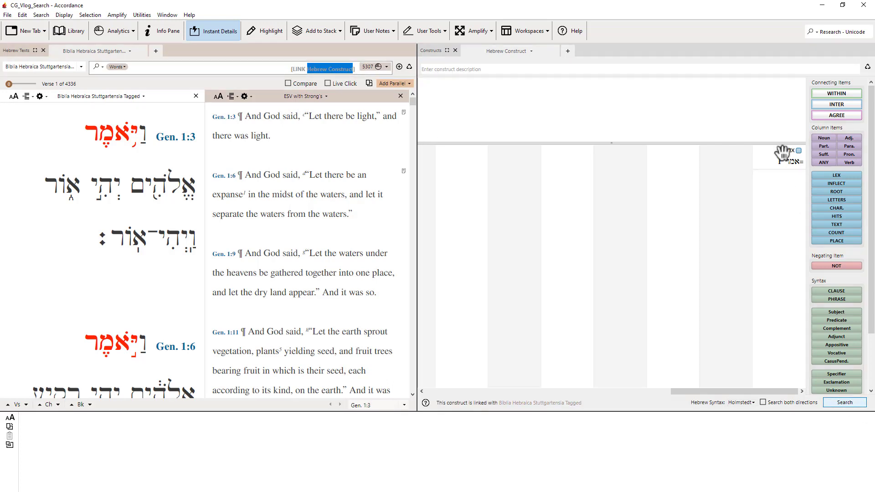
double_click(782, 153)
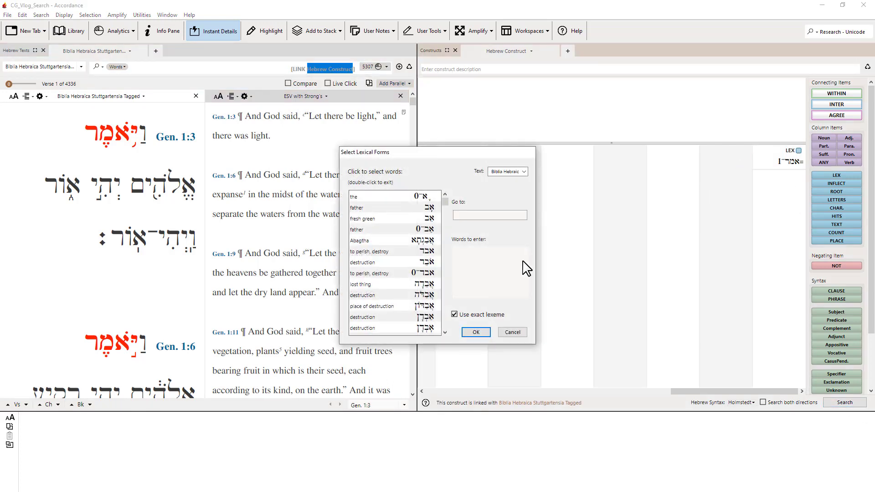
left_click(511, 216)
type("שמר")
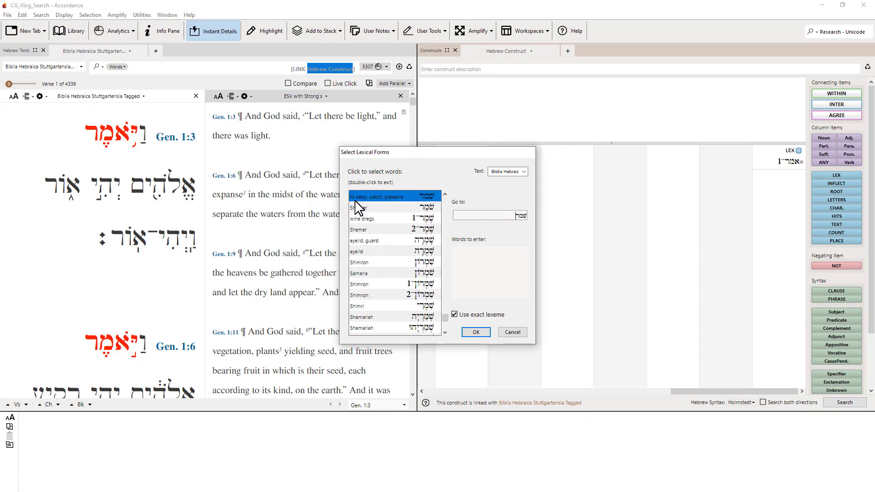
left_click(476, 332)
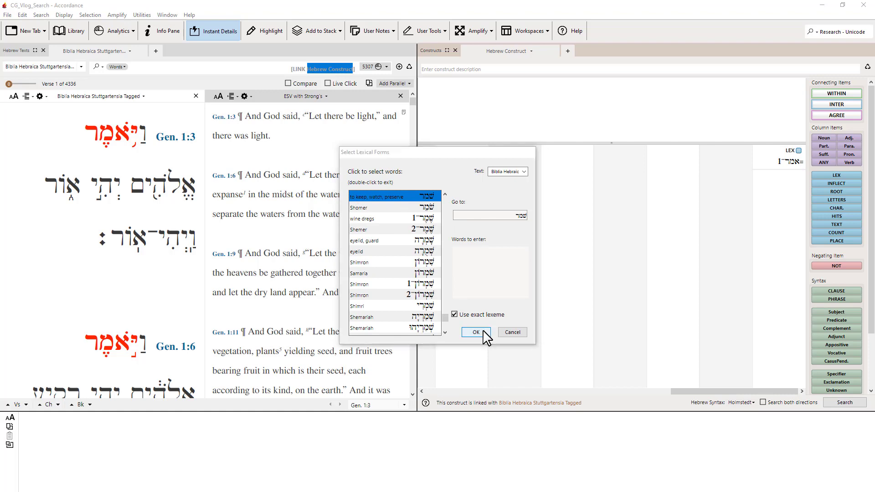
left_click(843, 403)
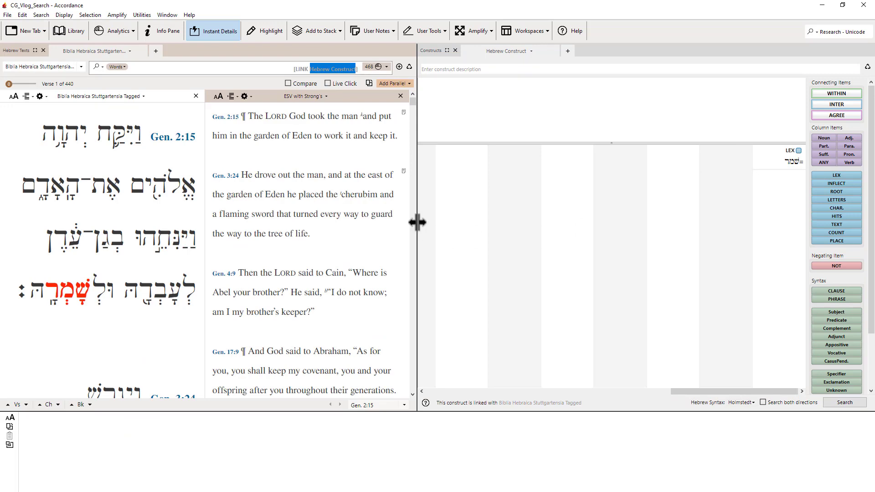
Widen the Hebrew and ESV text area and open a Hits Graph for the linked construct search.
left_click_drag(417, 223, 624, 223)
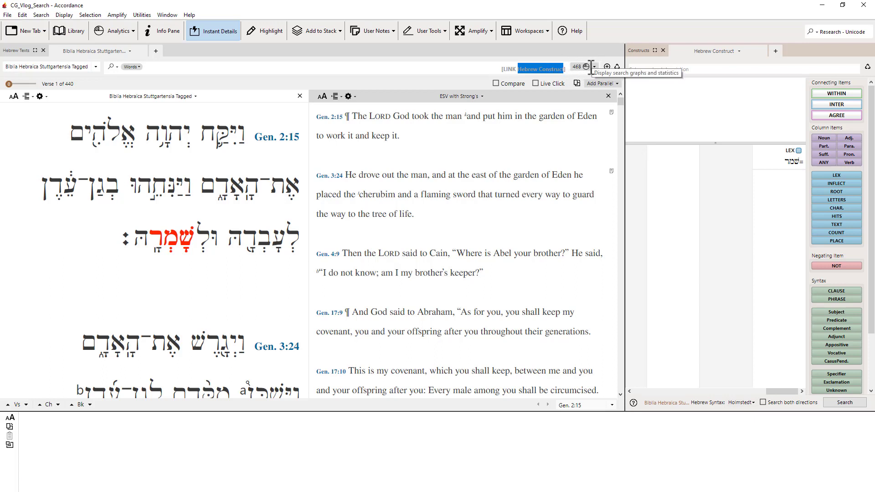
left_click(586, 66)
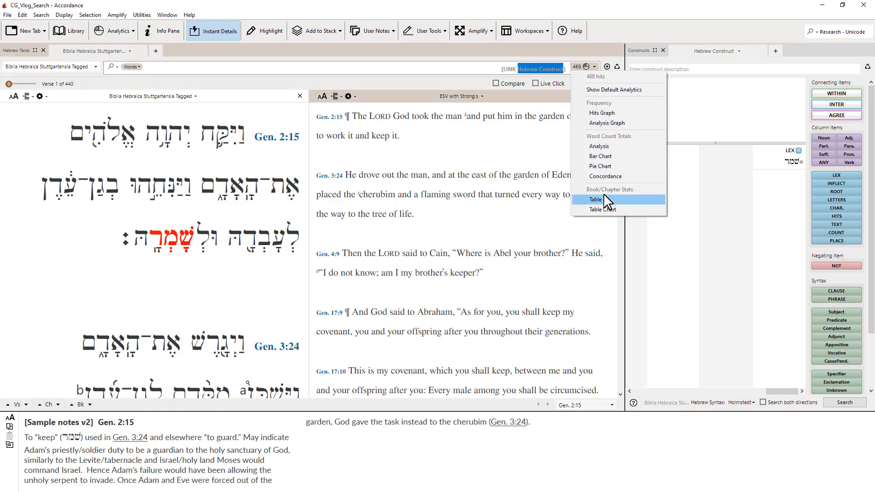
left_click(614, 115)
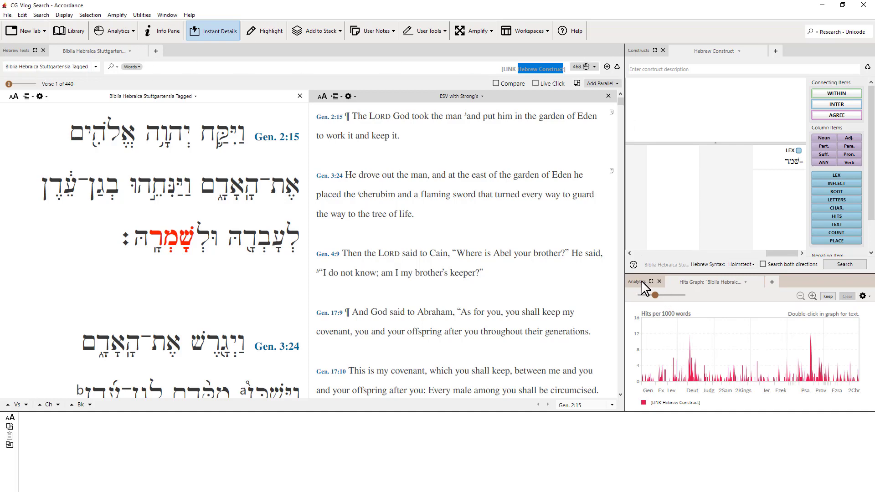
Move the hits graph into its own column between the Bible texts and the construct, and widen it.
left_click_drag(639, 284, 798, 197)
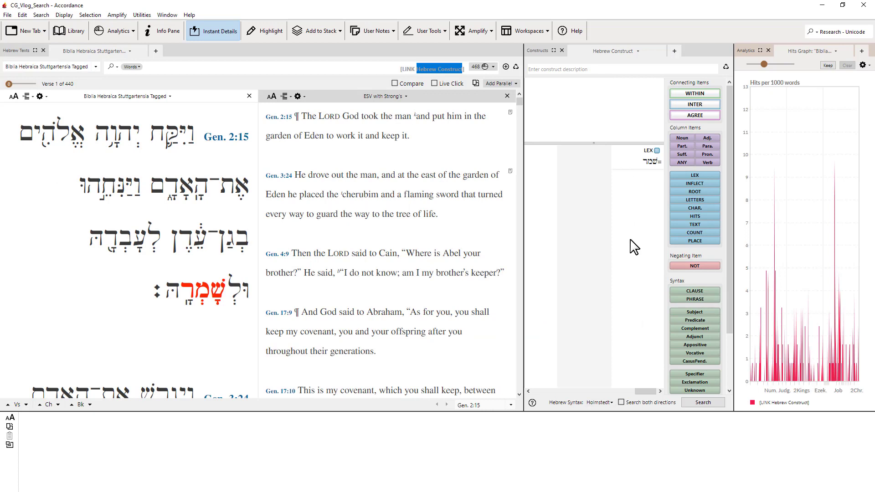
left_click_drag(749, 50, 526, 43)
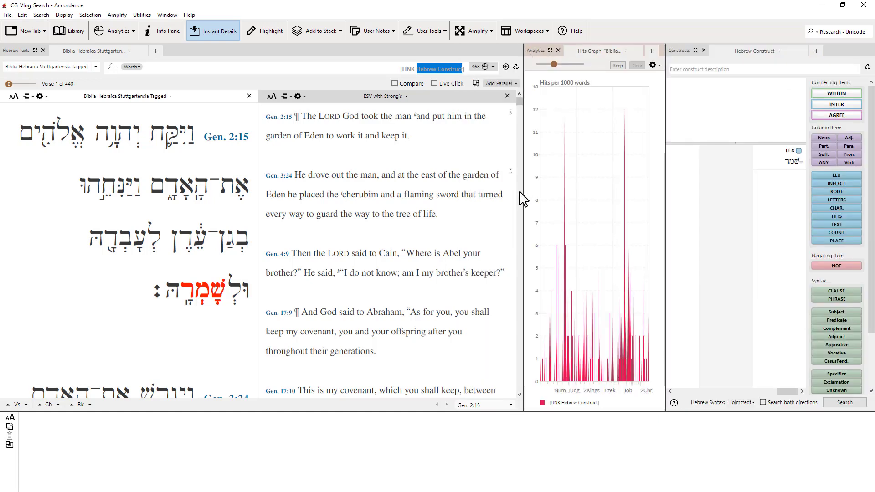
scroll(445, 195, "down", 5)
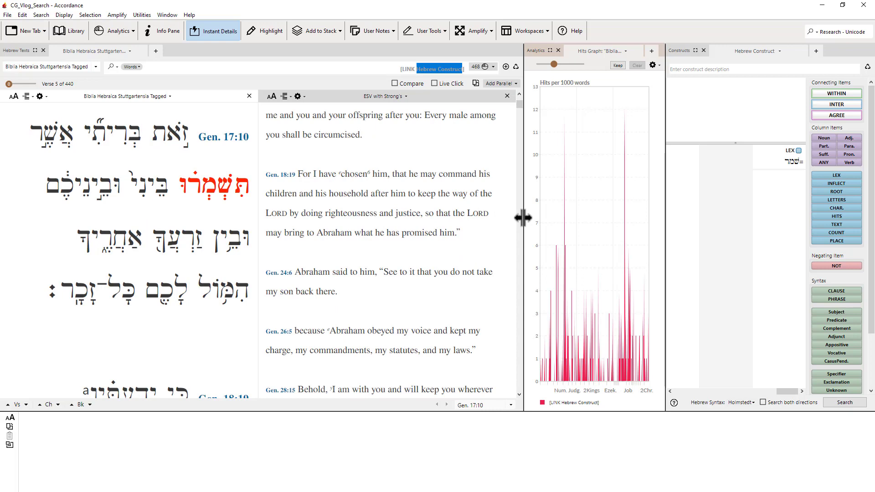
left_click_drag(522, 218, 382, 215)
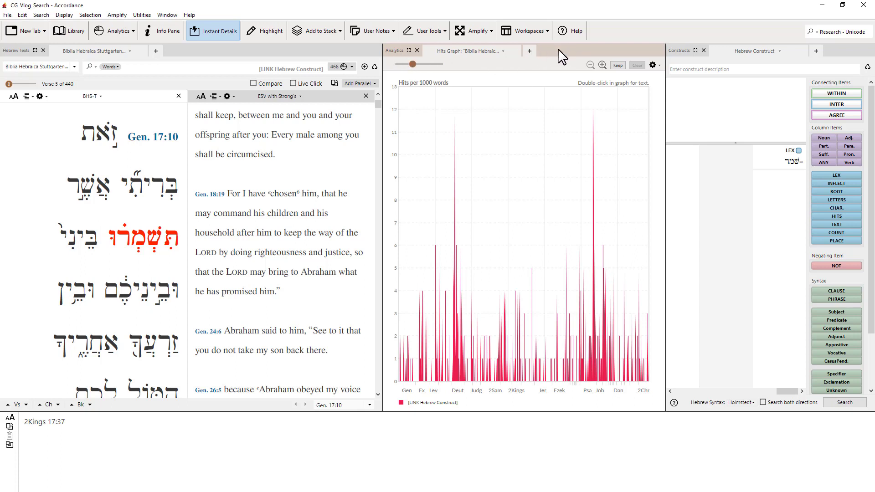
Try the Lines display for the hits graph and return it to Areas.
left_click(659, 66)
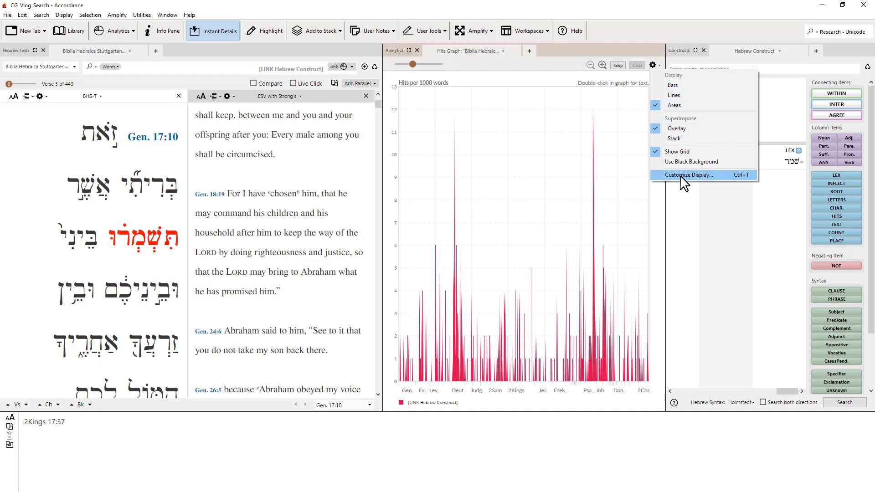
left_click(659, 97)
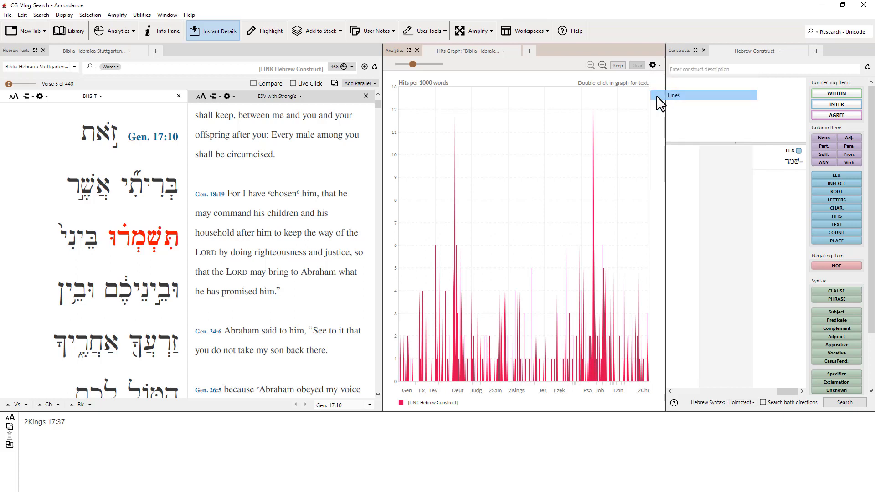
left_click(655, 66)
left_click(658, 108)
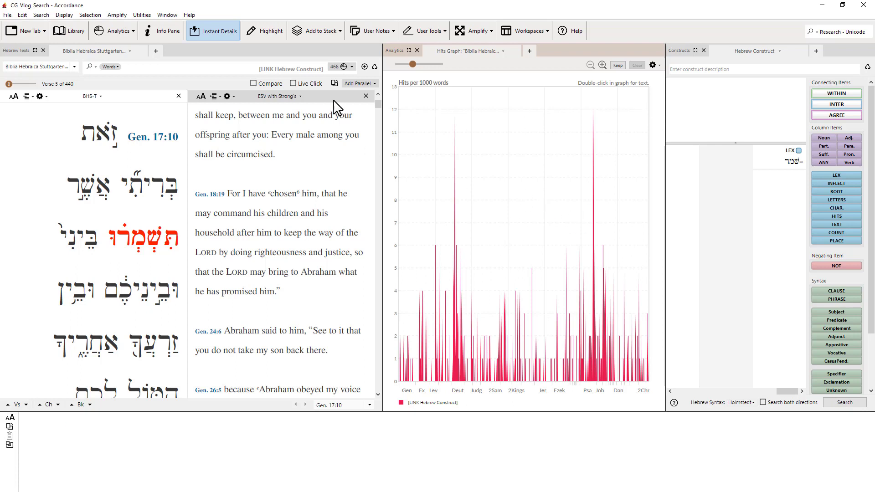
Open an Analysis Graph and an analysis Bar Chart for the same search hits.
left_click(343, 66)
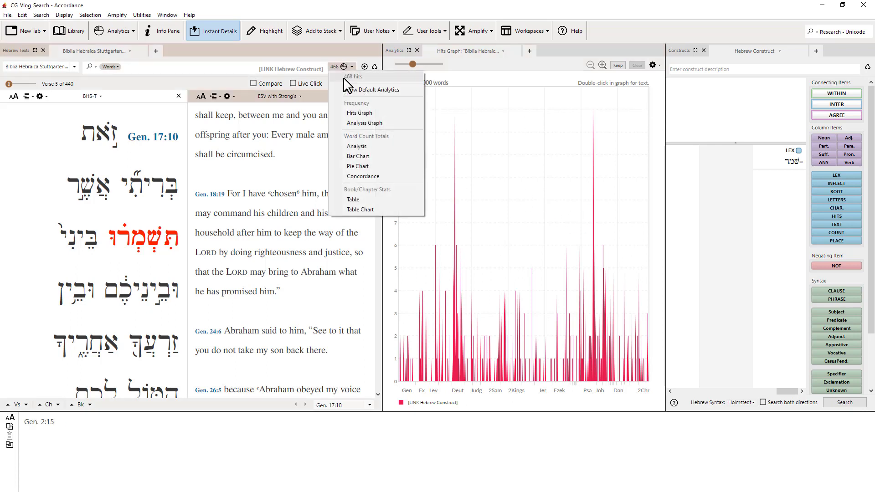
left_click(366, 123)
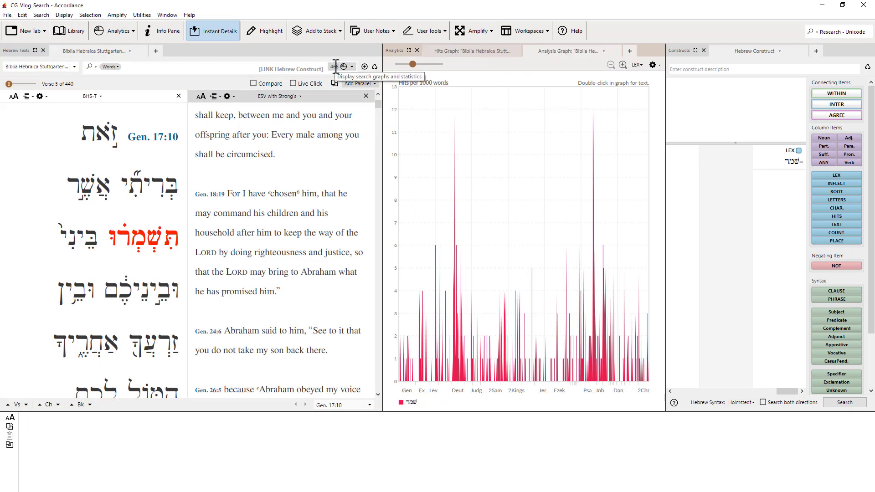
left_click(336, 66)
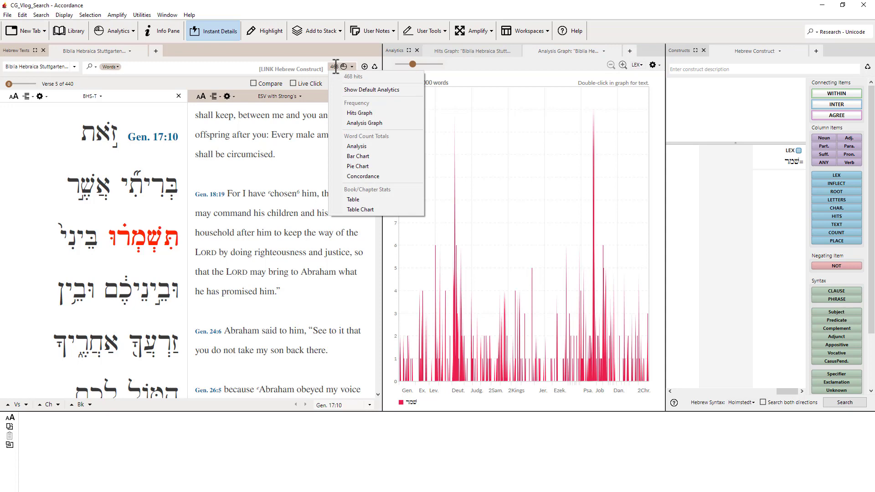
left_click(370, 158)
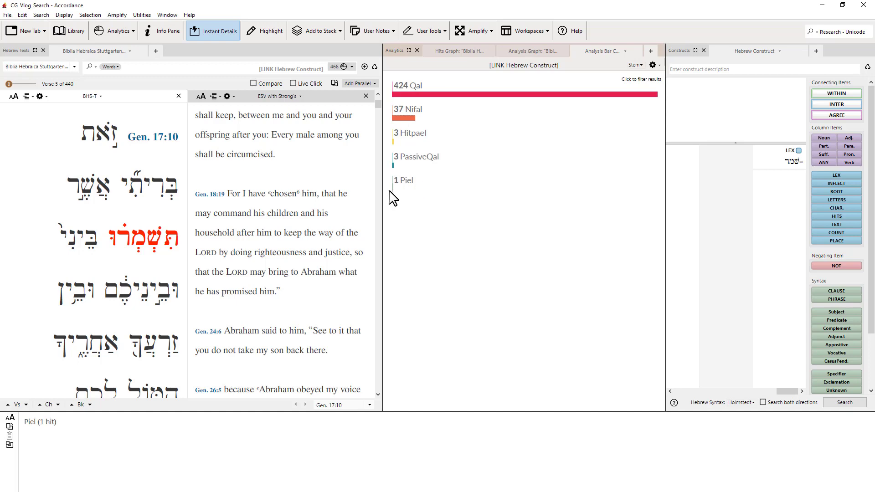
Open a Concordance for the search hits and highlight its whole list of verse references for reading.
left_click(342, 66)
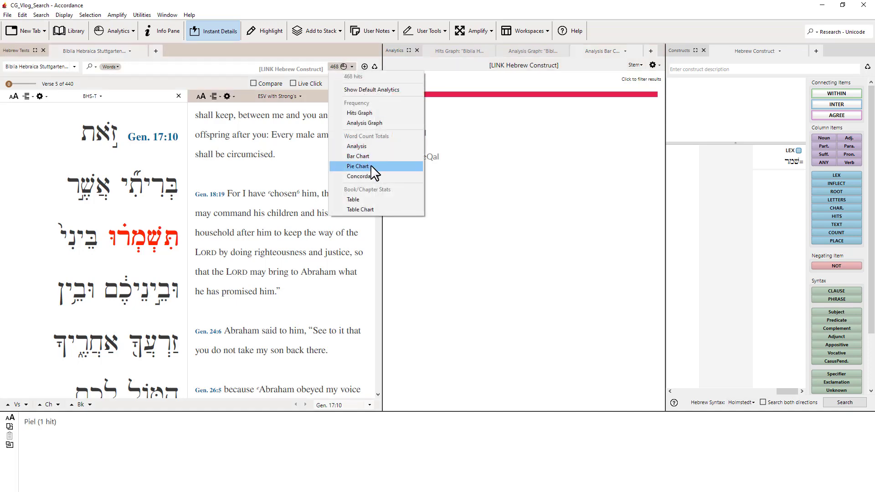
left_click(380, 178)
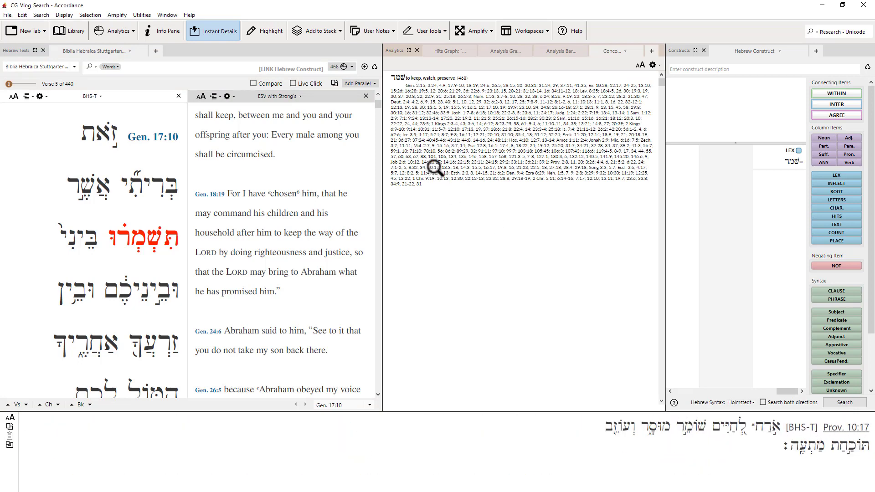
left_click_drag(439, 189, 387, 86)
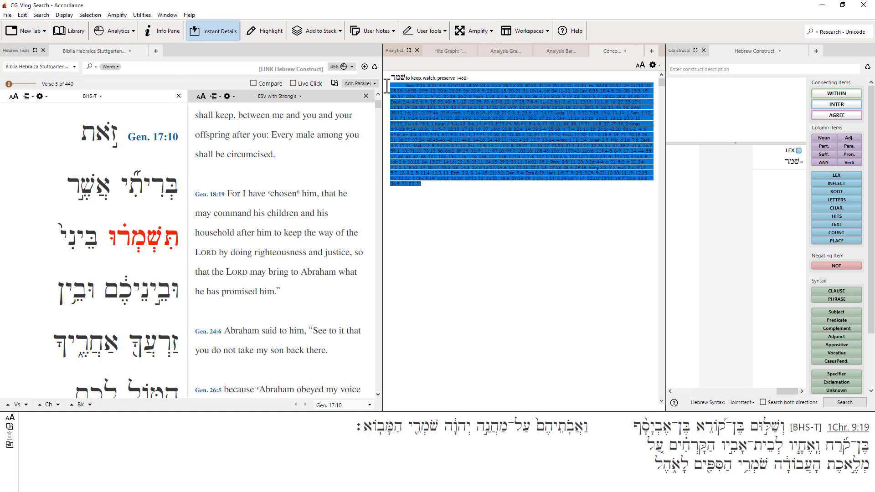
left_click(472, 237)
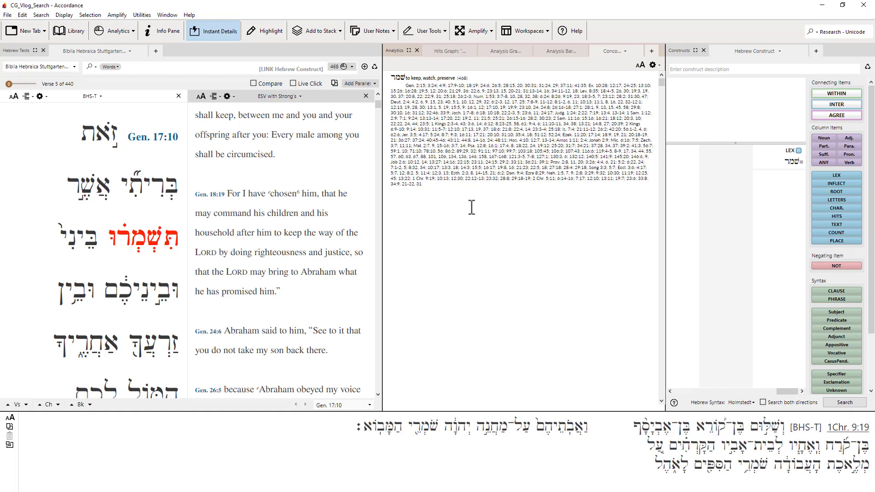
Replace the construct's lexeme with the exact lexeme אמר־1 (to say) and run the linked search.
double_click(770, 153)
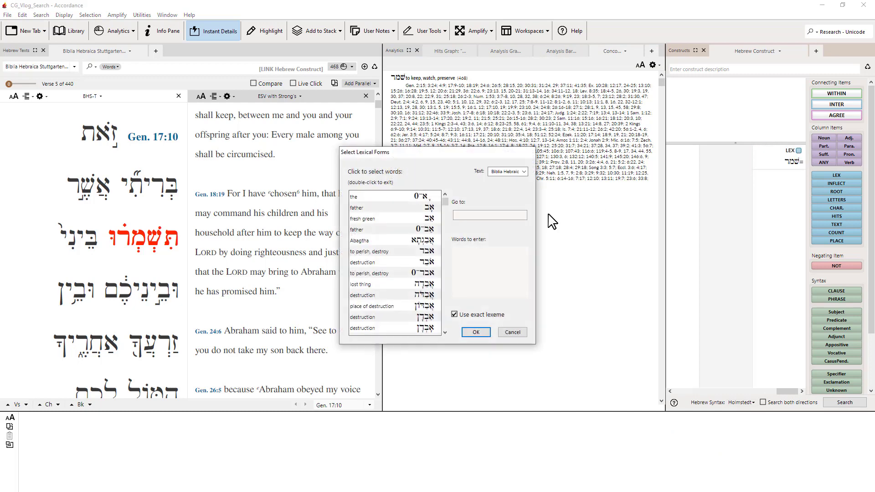
type("אמר")
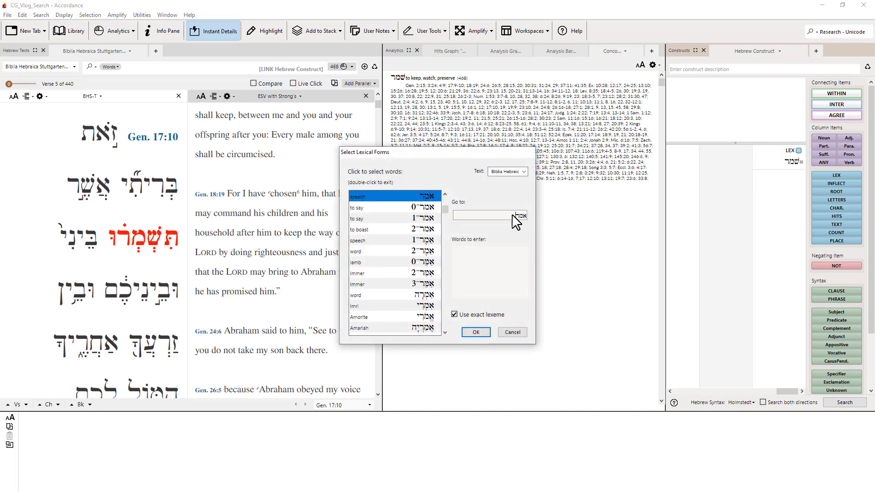
left_click(432, 218)
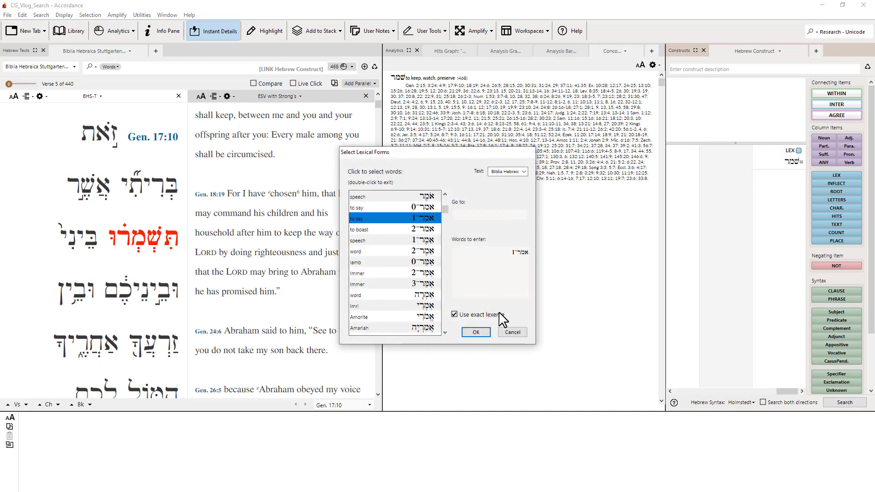
left_click(486, 334)
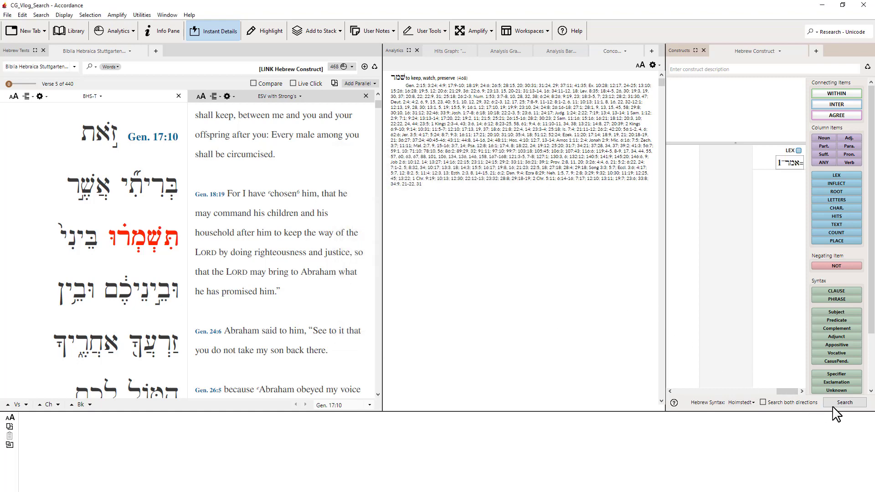
left_click(843, 404)
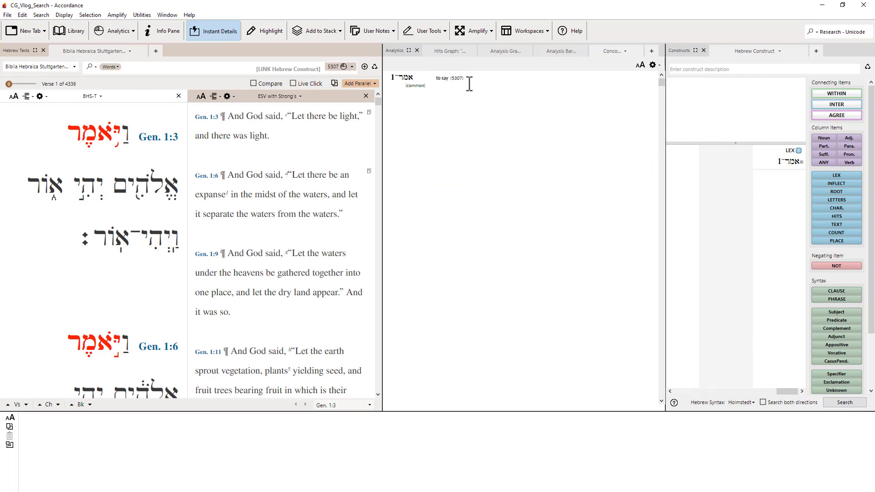
Inspect the hit count in the concordance and enlarge the concordance text to the Large font size.
left_click_drag(470, 79, 451, 80)
left_click(502, 157)
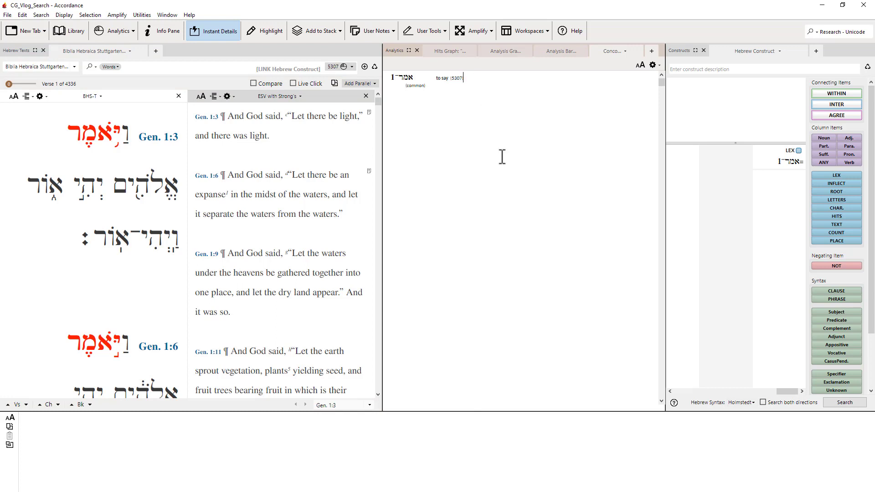
left_click(644, 64)
left_click(643, 65)
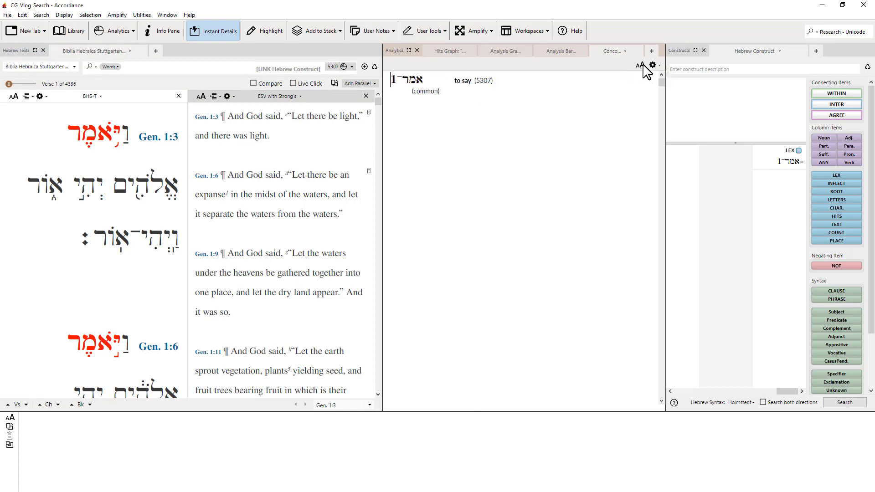
left_click(644, 64)
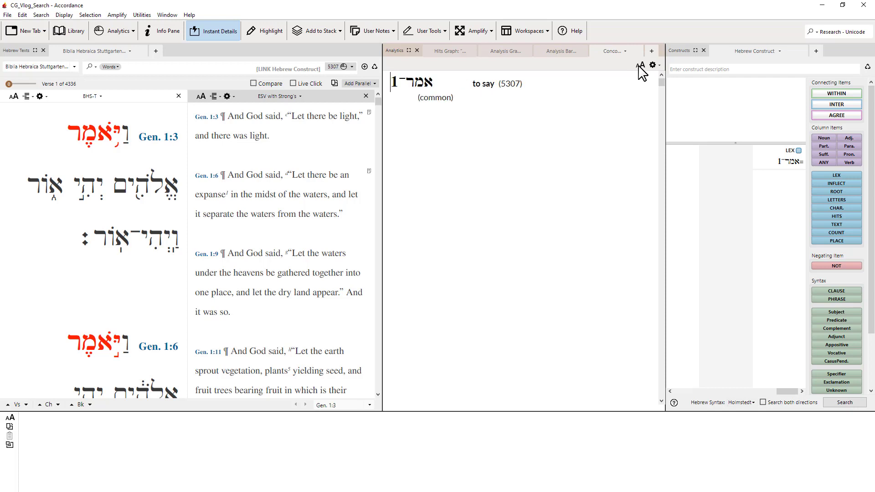
left_click(643, 65)
Raise the concordance's references-only display threshold above 1000 verses and look through the full reference list for אמר־1.
key("ctrl+t")
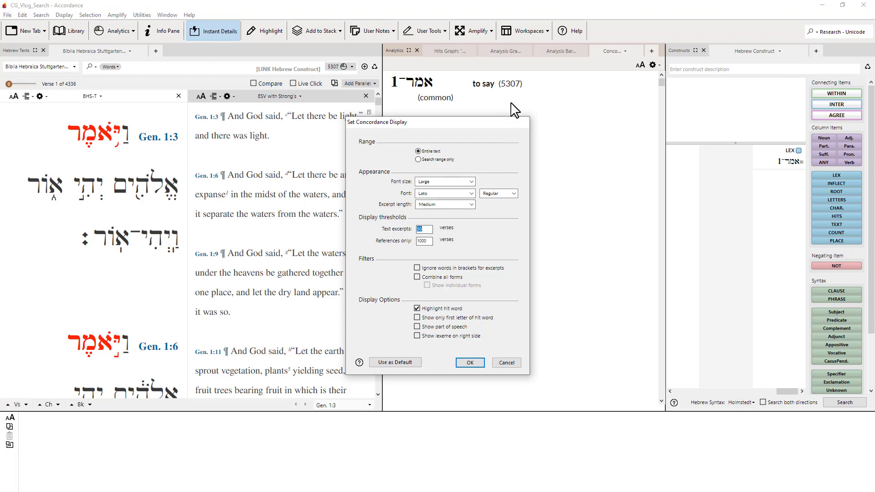
double_click(423, 241)
left_click(470, 362)
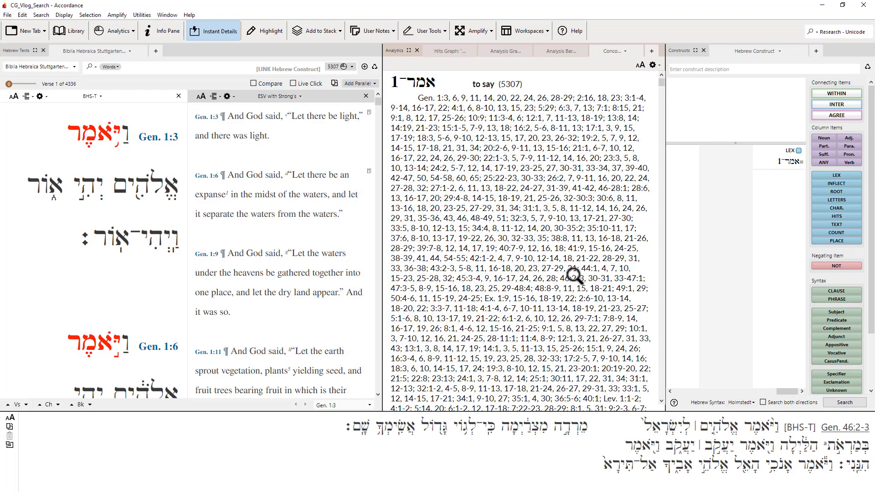
scroll(575, 273, "down", 3)
scroll(575, 275, "down", 10)
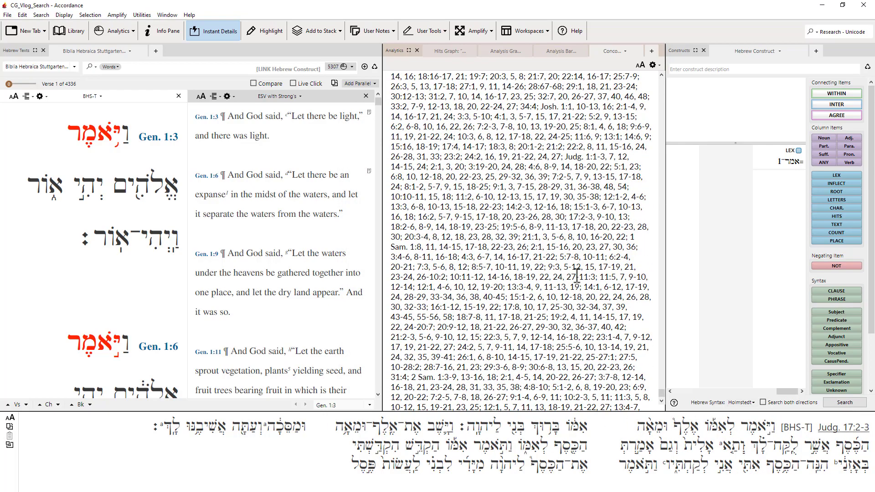
scroll(576, 275, "up", 13)
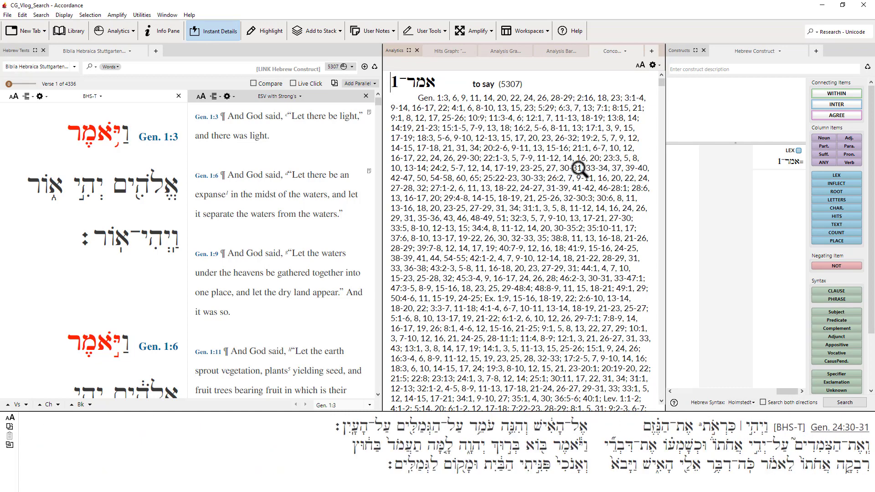
Check the concordance display settings without changing them, and close all the open analytics tabs.
key("ctrl+t")
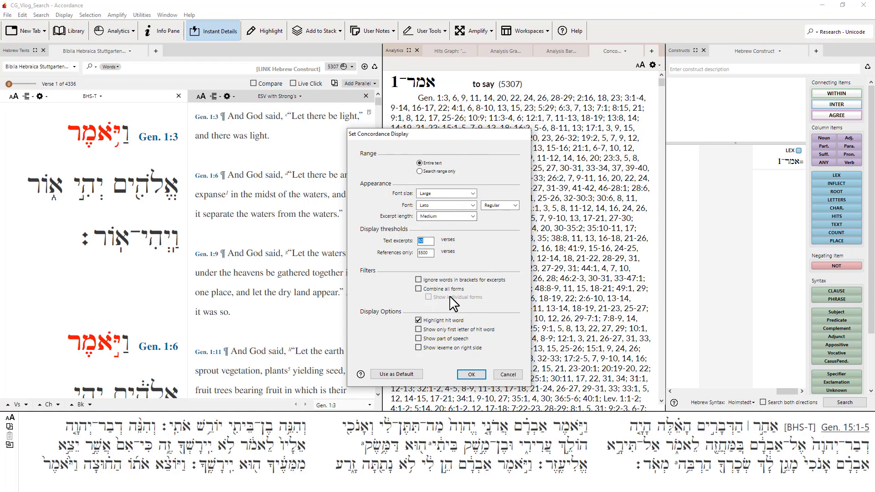
left_click(508, 376)
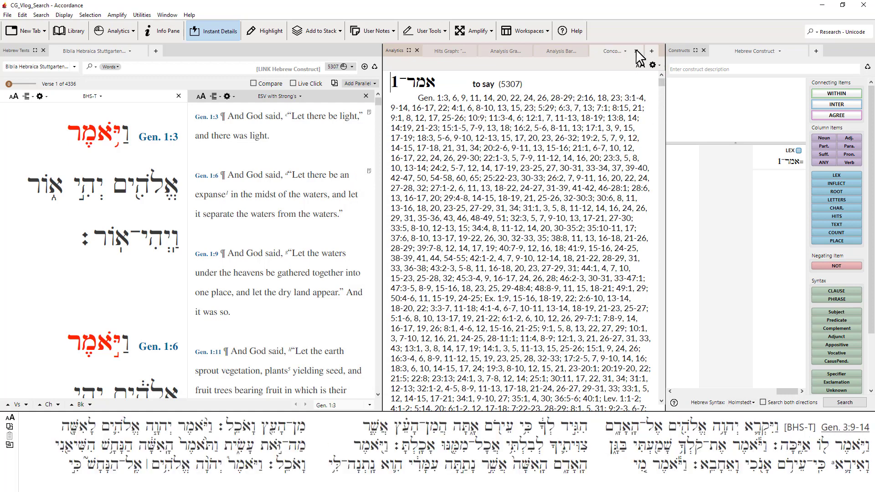
left_click(636, 51)
left_click(637, 51)
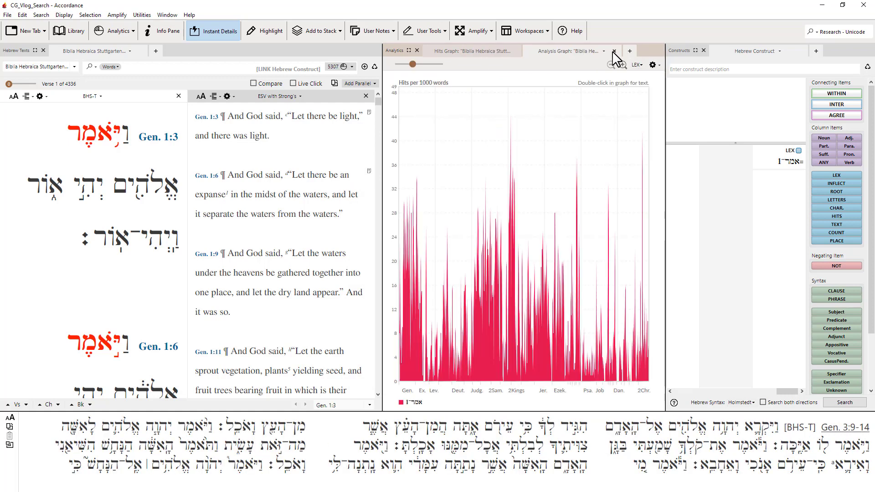
left_click(613, 51)
left_click(518, 52)
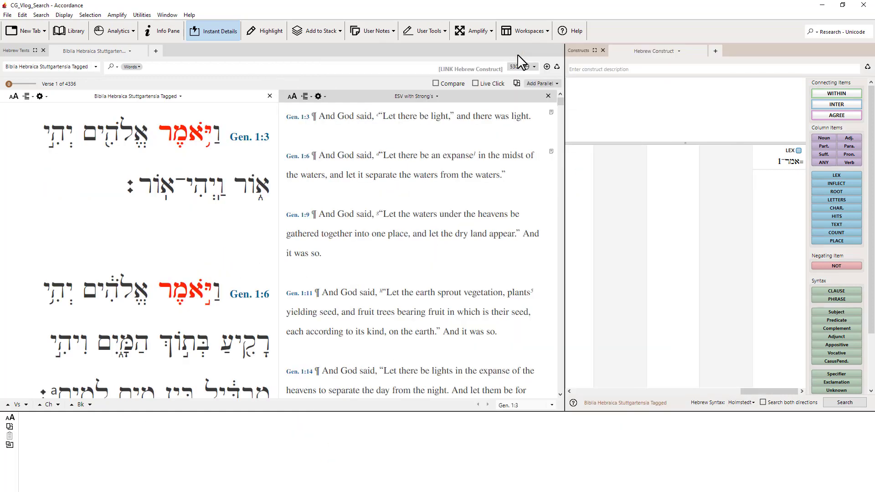
Open a word Analysis of the search hits and place its pane between the Bible texts and the construct.
left_click(528, 66)
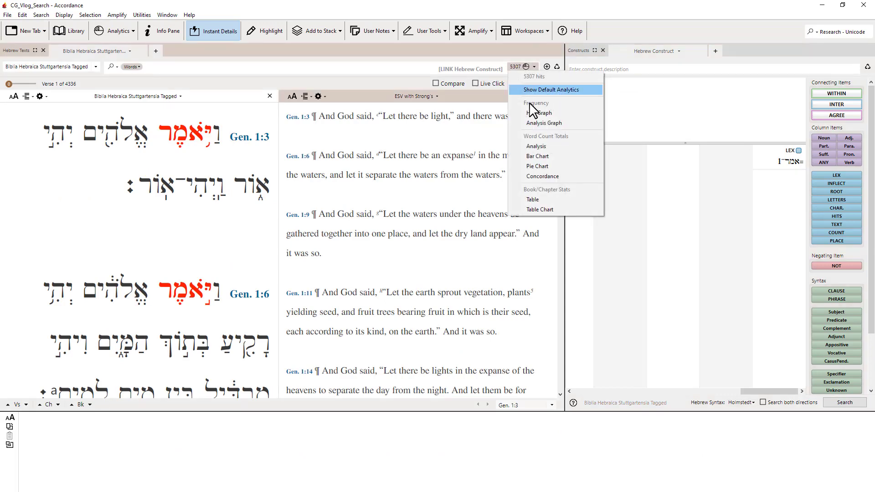
left_click(550, 146)
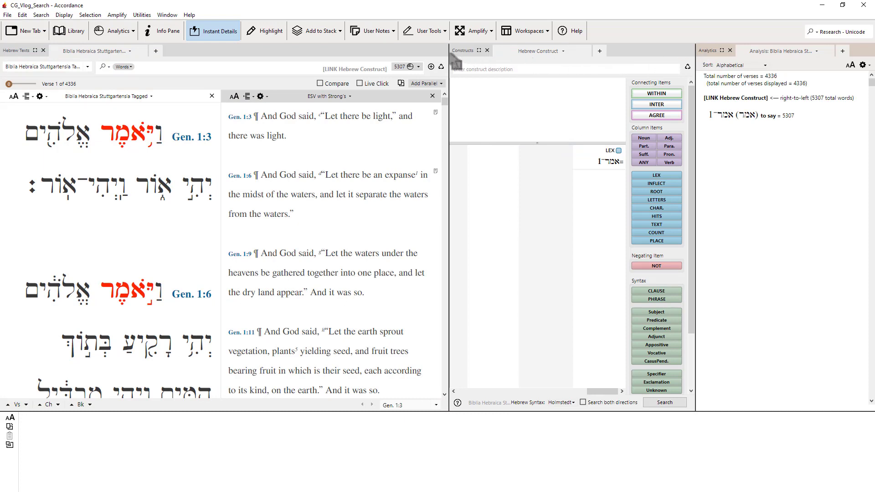
left_click_drag(455, 60, 451, 56)
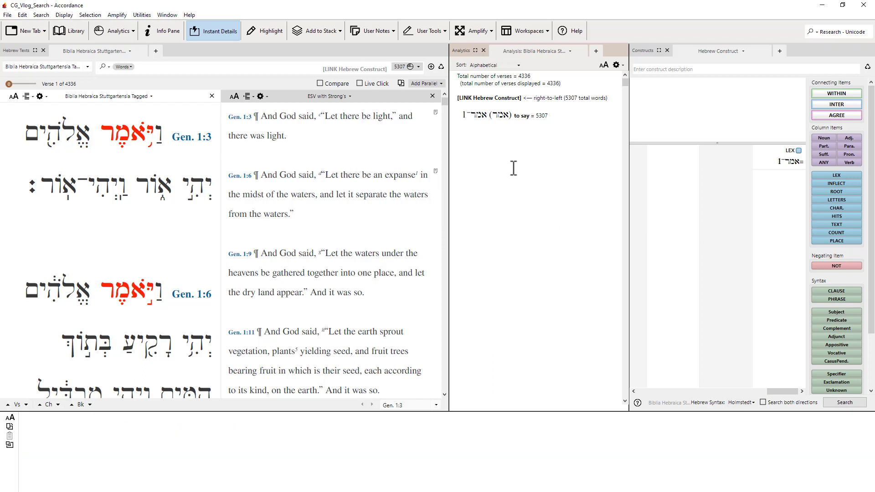
Widen the Analysis pane towards the Bible texts and enlarge its text by two sizes.
left_click_drag(449, 127, 388, 128)
left_click(605, 65)
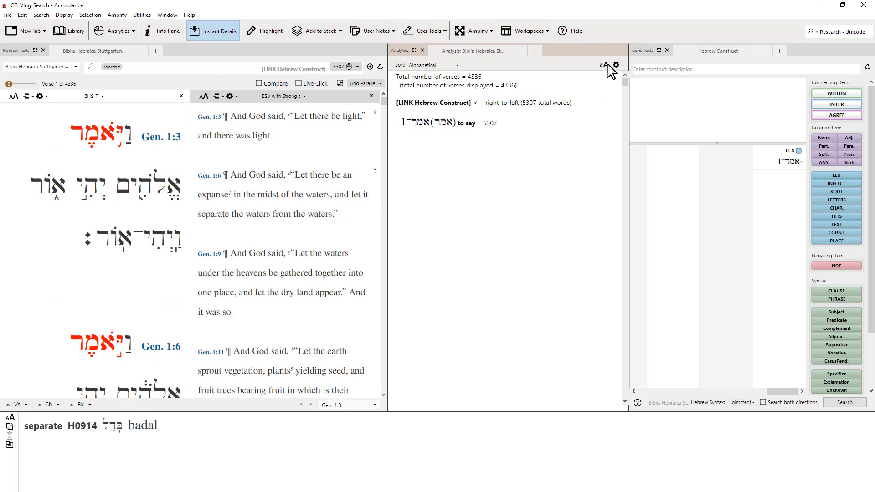
left_click(605, 65)
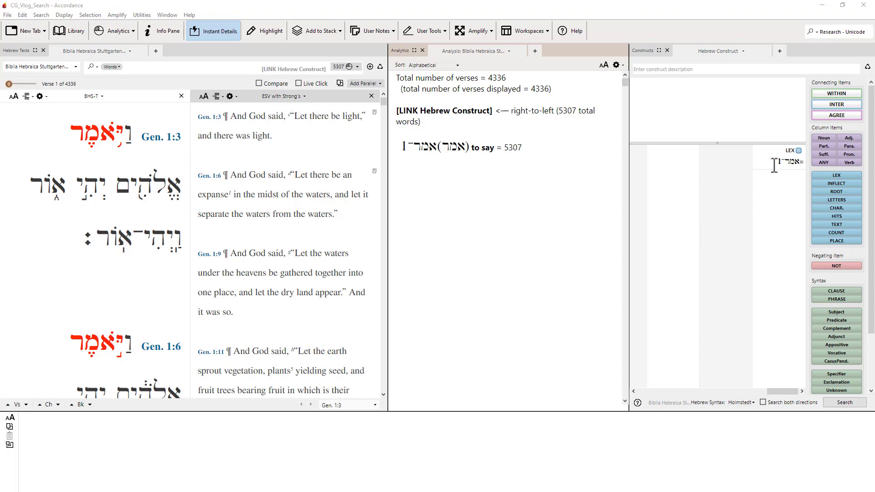
Look up the lexeme ברא in the construct's list of lexical forms, leaving the construct unchanged.
left_click(775, 152)
left_click(774, 153)
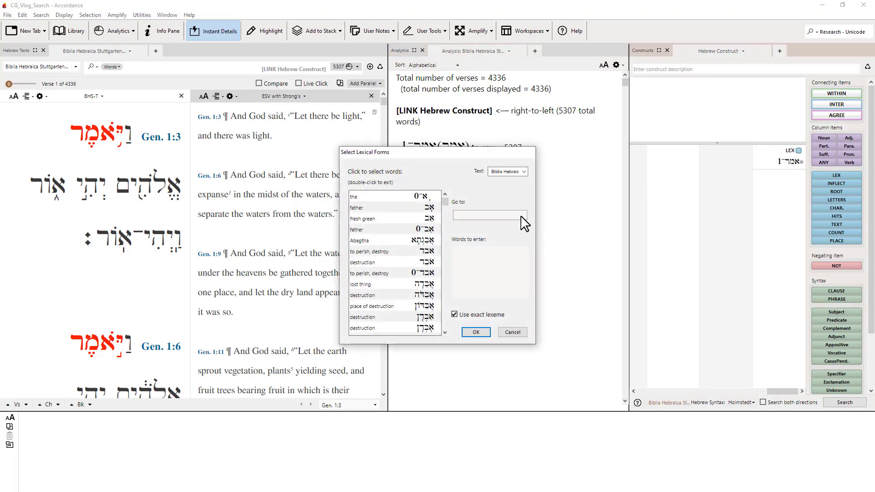
type("b")
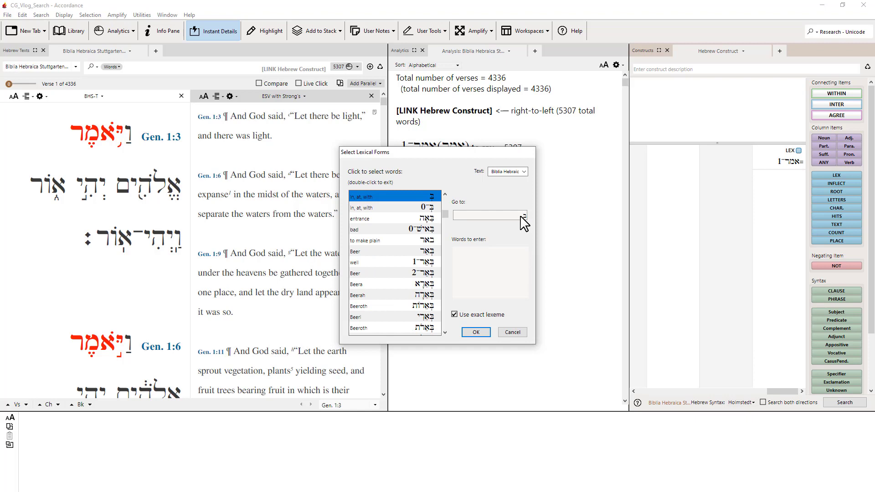
type("רא")
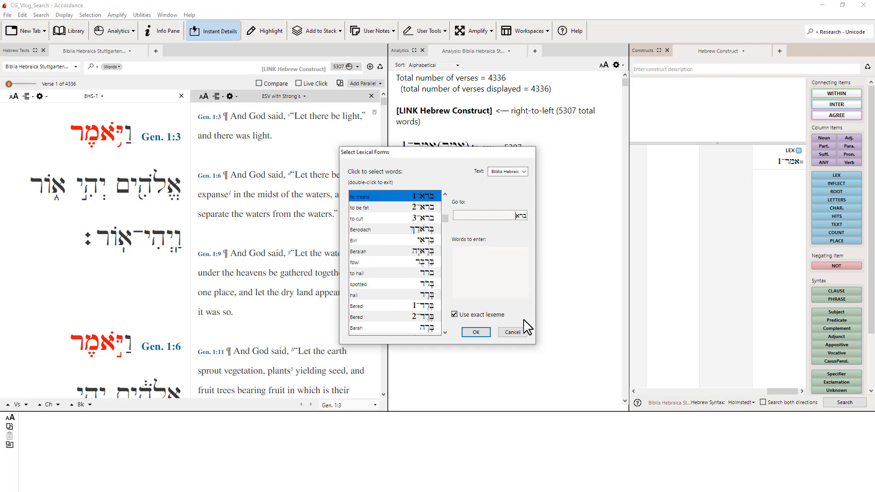
left_click(511, 334)
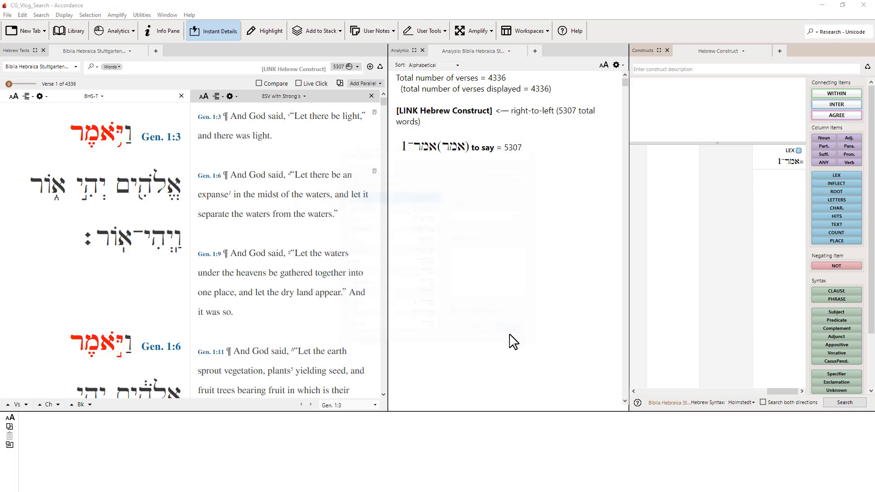
Replace the construct's LEX item with a new one for the exact lexeme אָב (father) and run the linked search.
left_click(792, 151)
key("Delete")
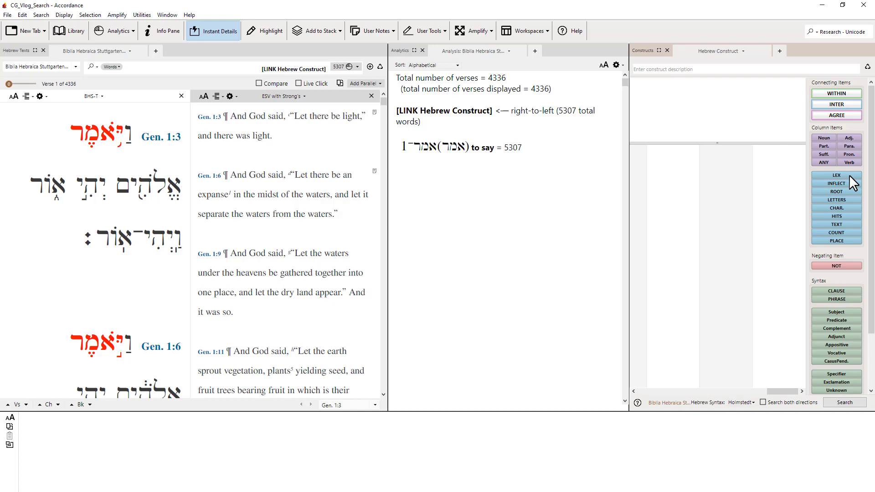
left_click_drag(849, 175, 794, 168)
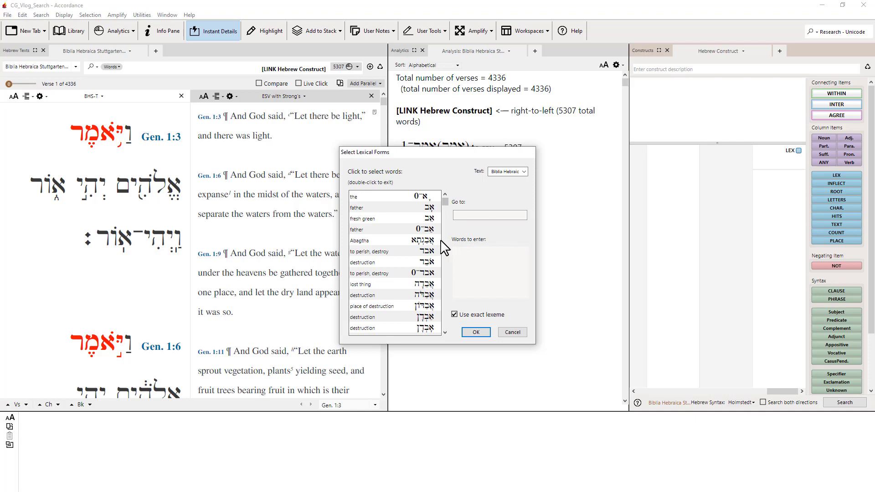
left_click(427, 209)
left_click(454, 314)
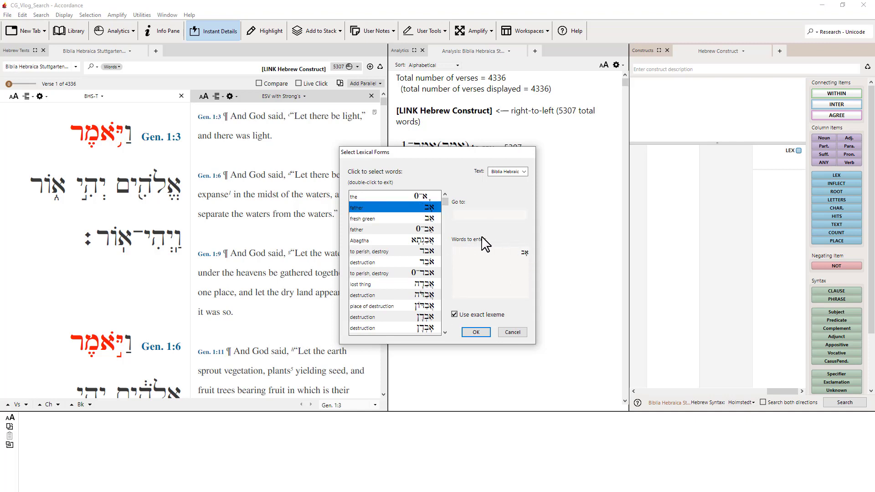
left_click(473, 332)
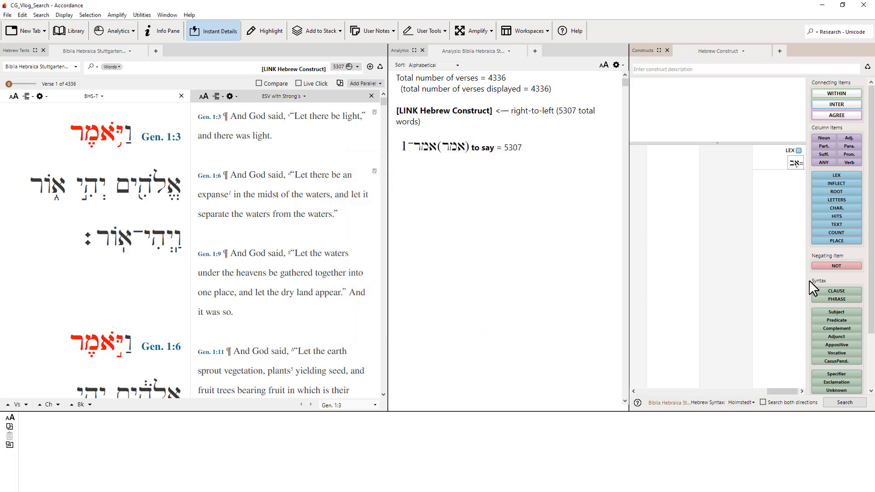
left_click(860, 403)
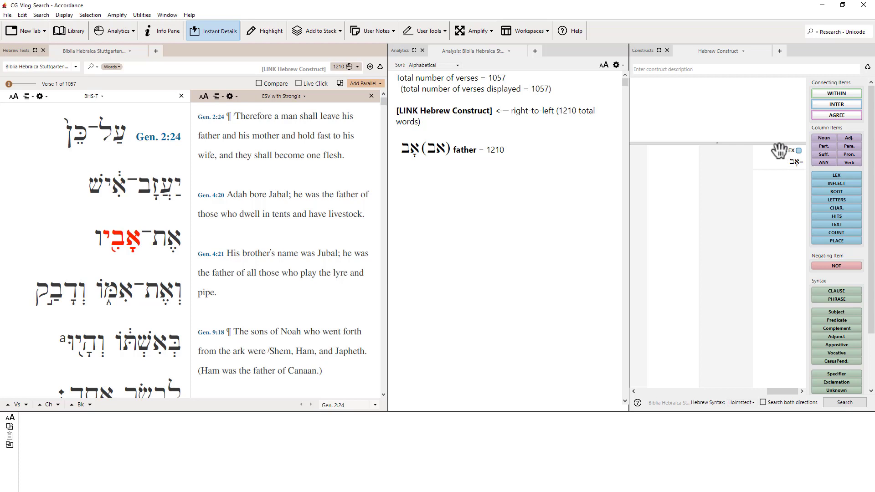
Change the construct's lexeme to the exact form אֵב (fresh green), run the linked search and read its verses.
double_click(778, 149)
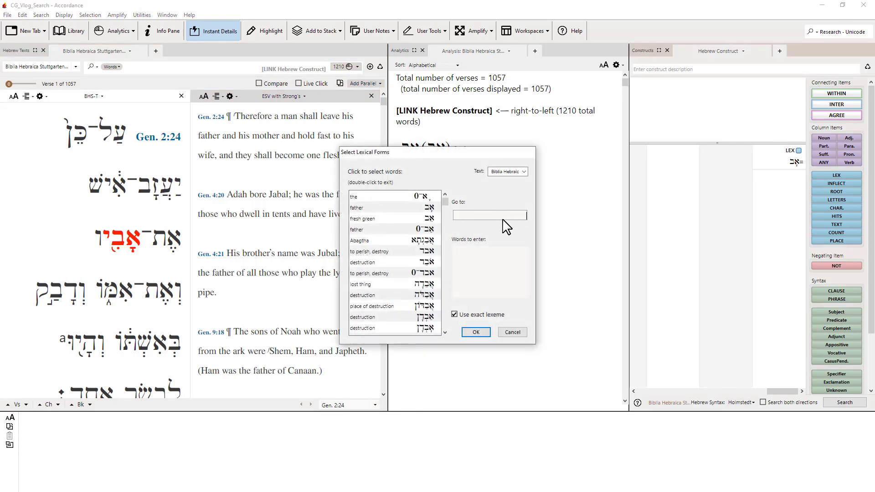
left_click(439, 220)
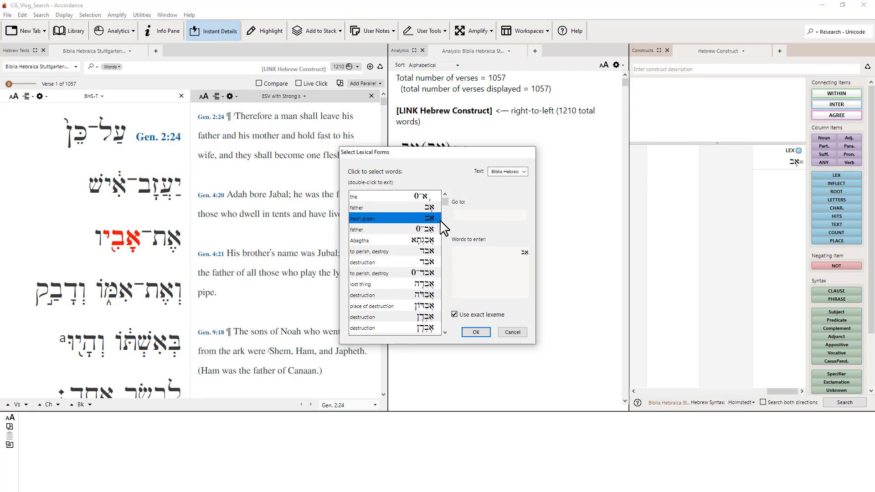
left_click(477, 333)
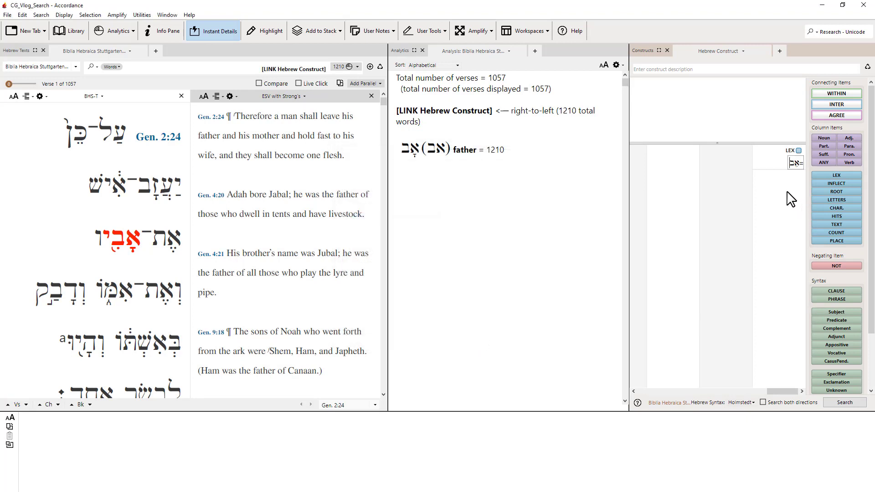
left_click(844, 402)
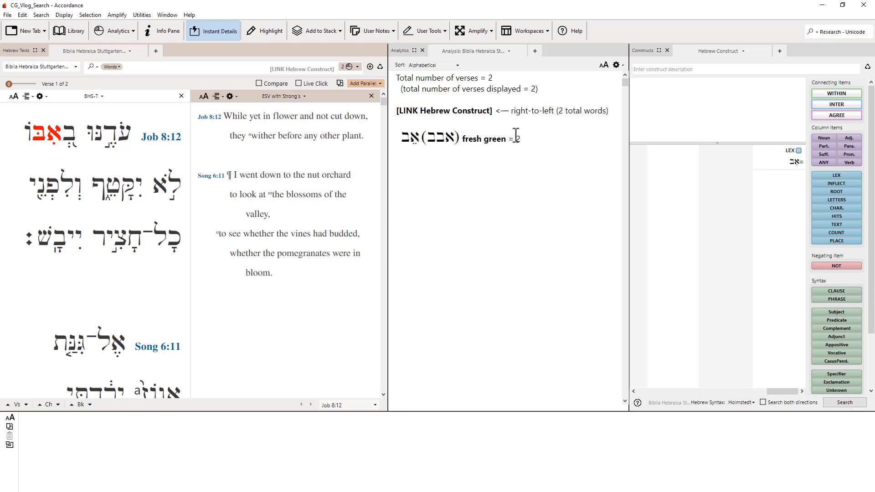
mouse_move(58, 136)
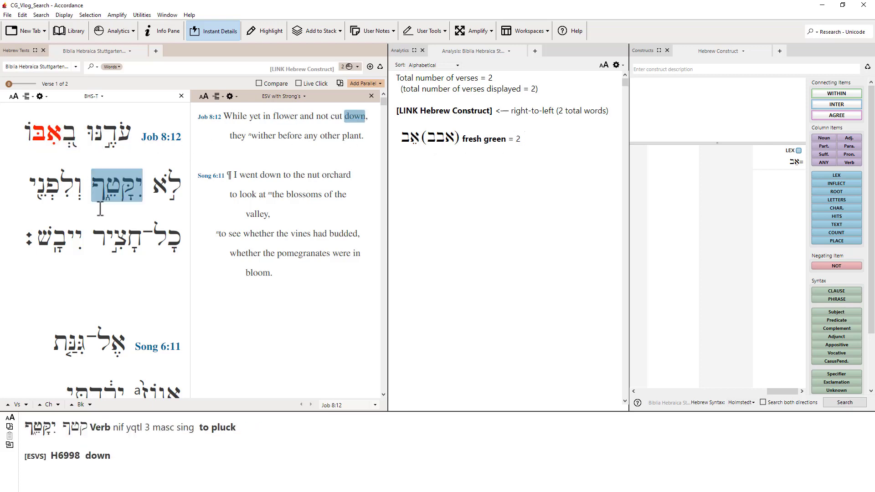
scroll(77, 195, "down", 3)
scroll(91, 210, "up", 3)
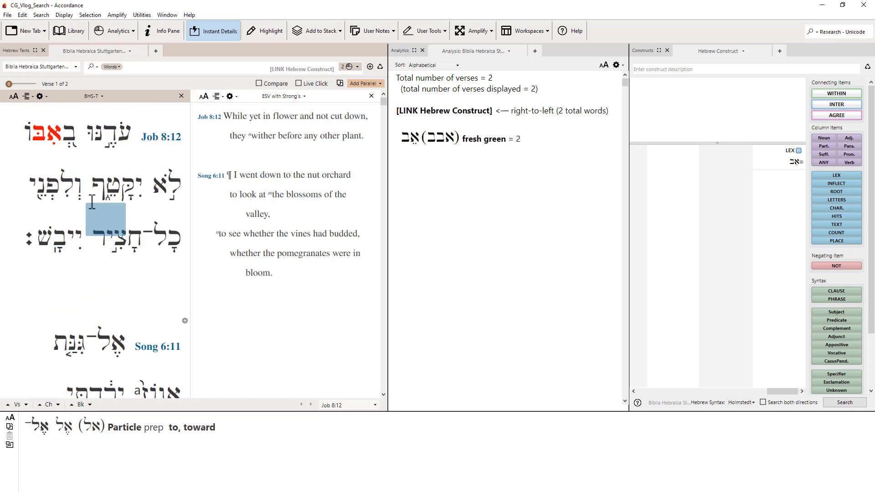
Try entering Hebrew letters in the lexical form lookup to test the keyboard layout, leaving the construct's lexeme unchanged.
left_click(780, 150)
double_click(779, 150)
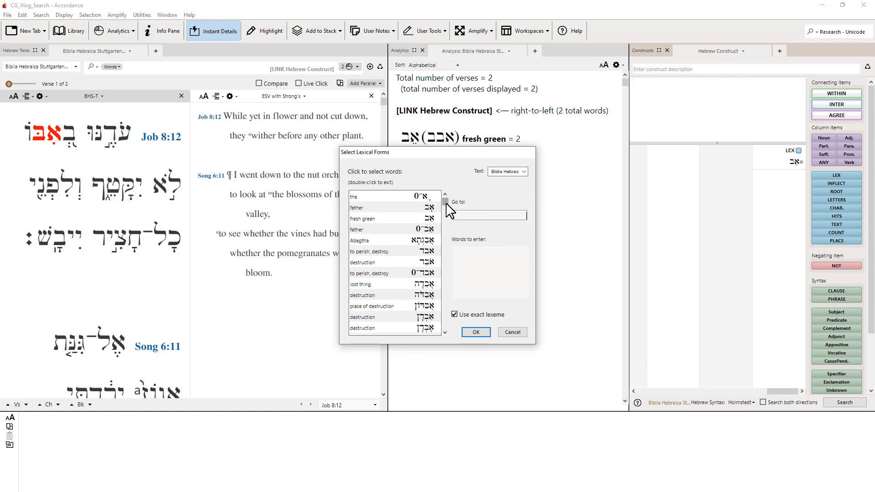
mouse_move(446, 201)
left_mouse_down()
mouse_move(446, 271)
mouse_move(445, 201)
left_mouse_up()
type("ש")
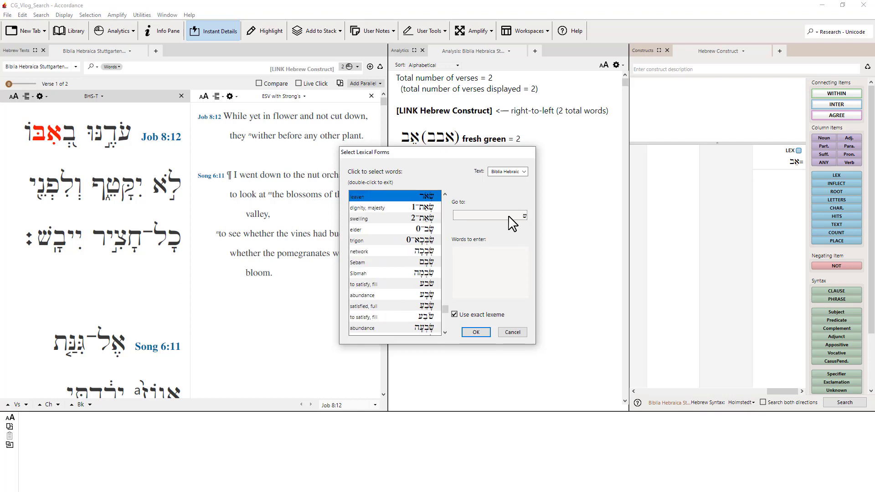
key("BackSpace")
type("דגלנלכה")
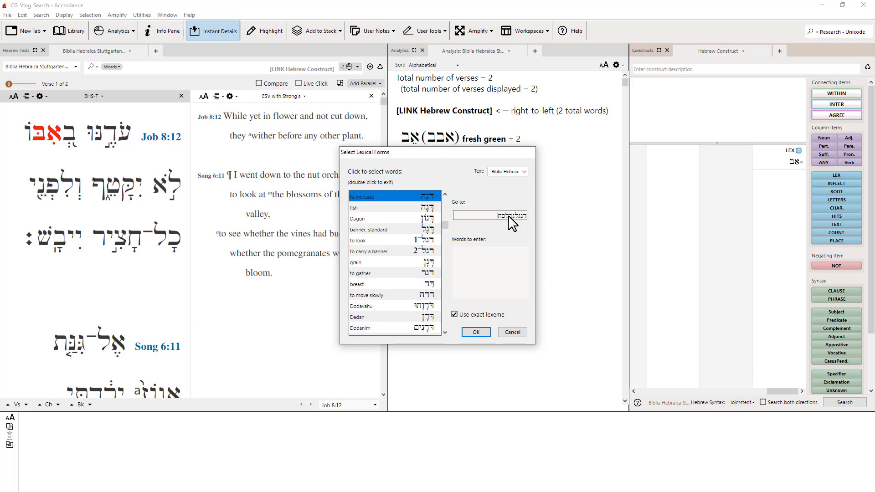
key("BackSpace")
key("BackSpace")
key("BackSpace")
key("BackSpace")
key("BackSpace")
key("BackSpace")
key("BackSpace")
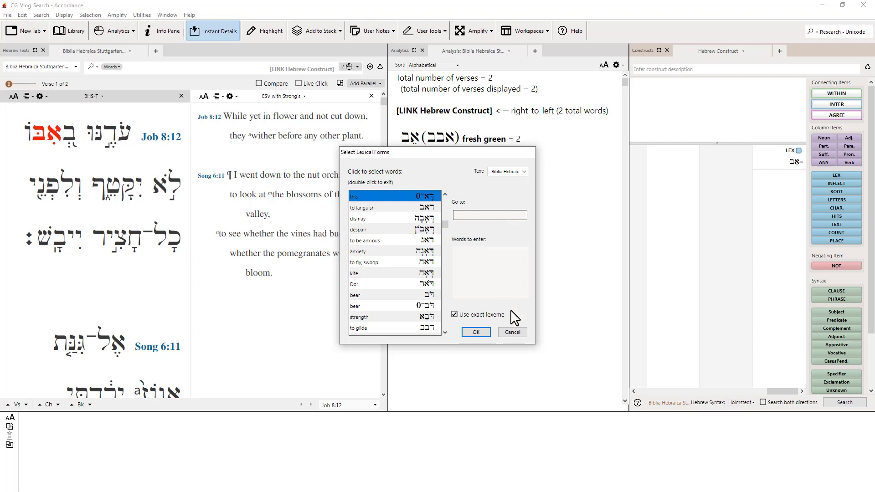
left_click(518, 333)
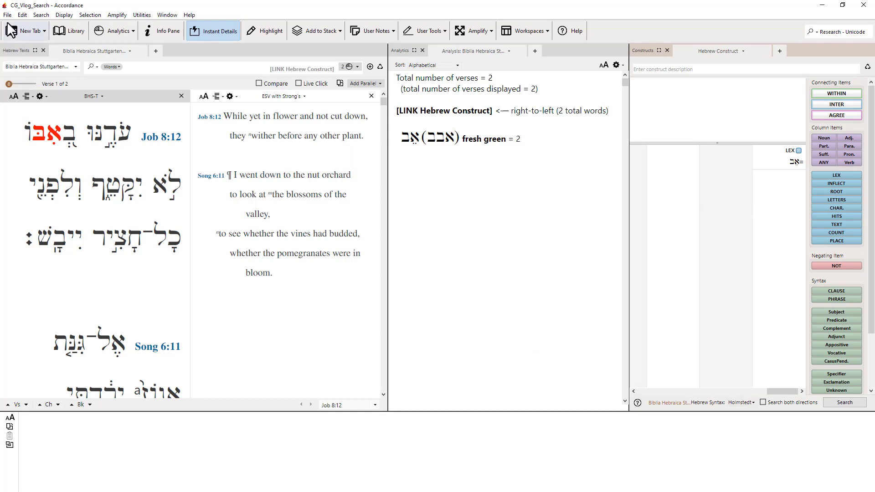
Turn off the Israeli keyboard layout for Hebrew in the Greek & Hebrew preferences.
left_click(22, 15)
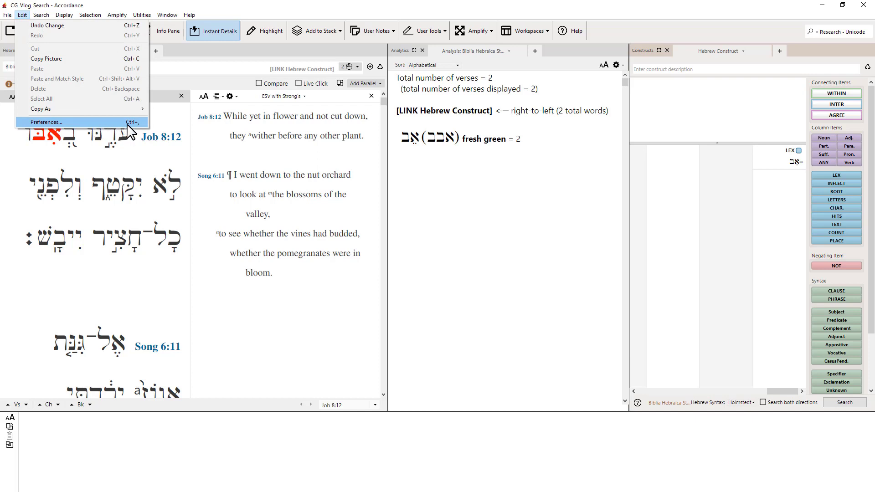
left_click(102, 130)
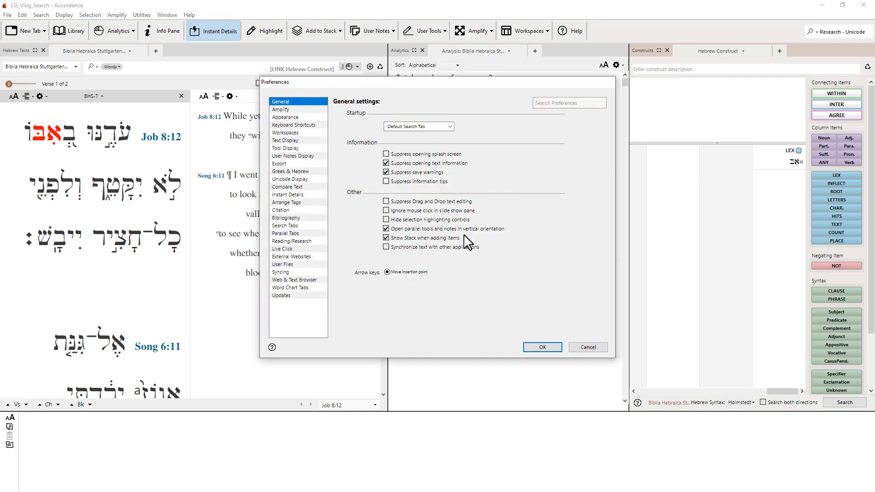
left_click(297, 171)
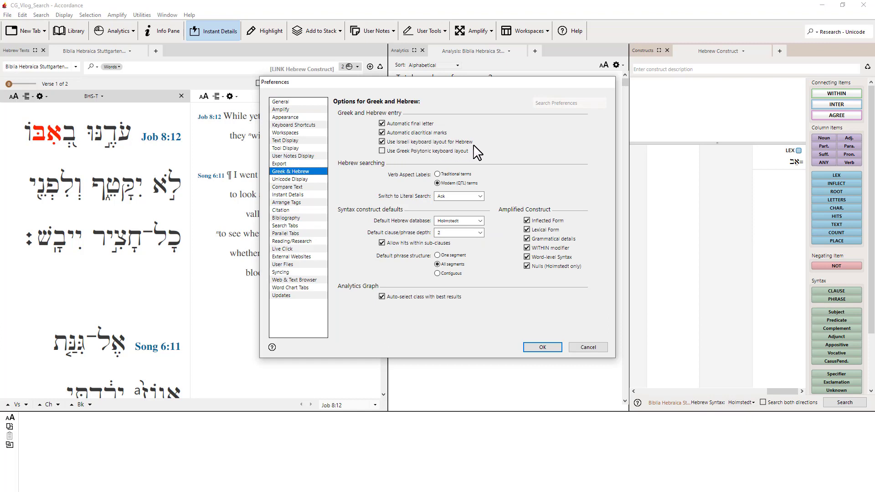
left_click(382, 142)
left_click(541, 348)
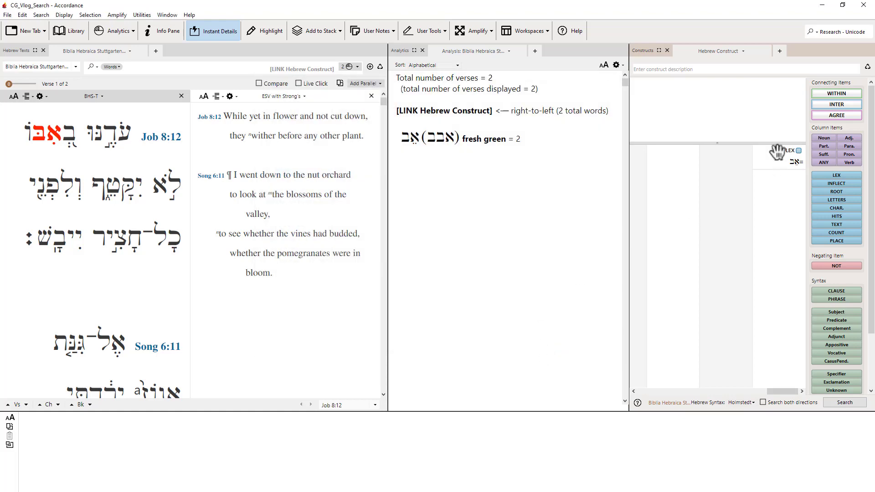
Look up lexemes beginning with ג in the construct's list of lexical forms.
double_click(776, 152)
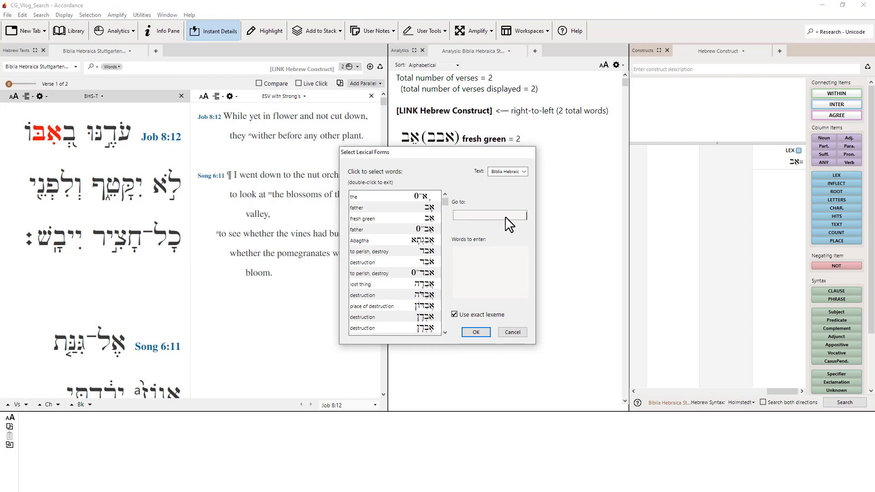
type("g")
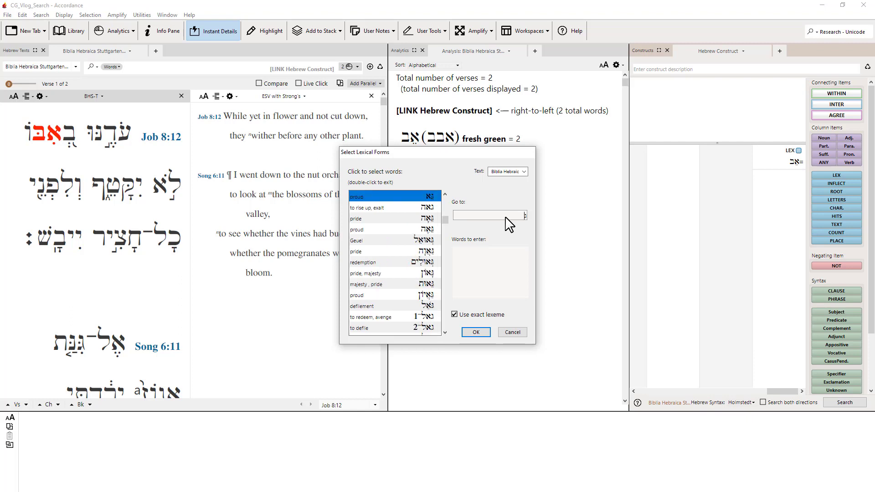
type("d")
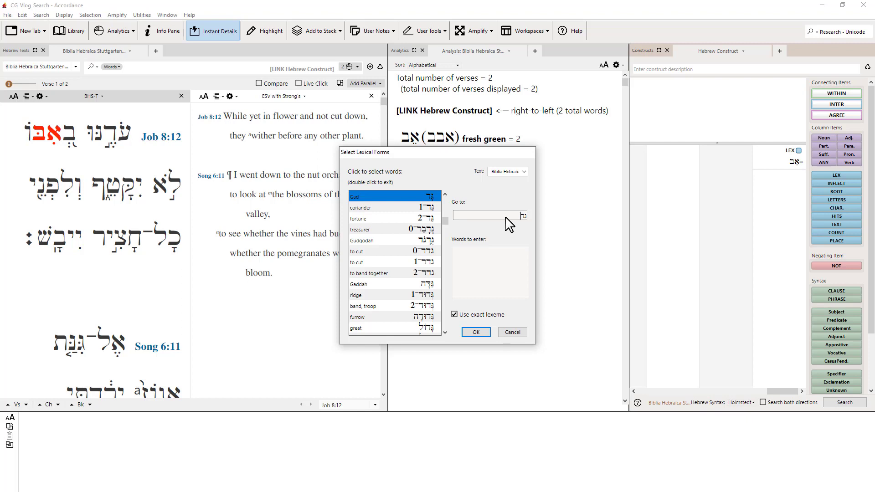
type("b")
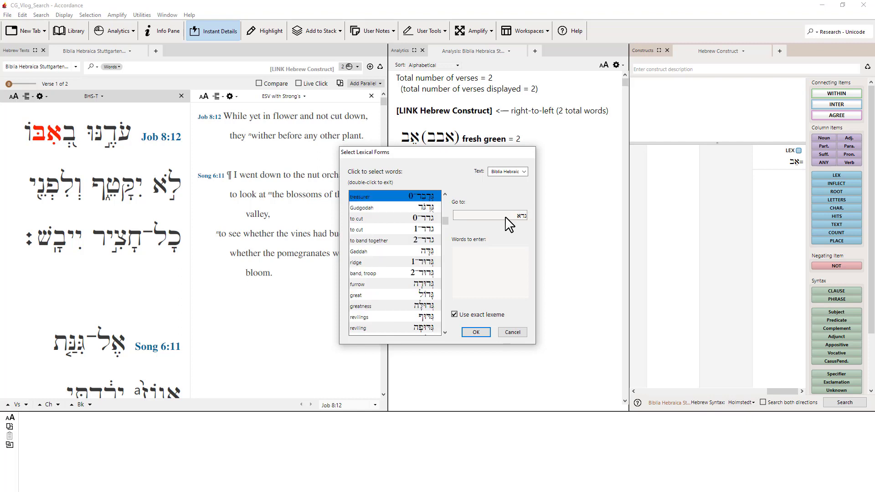
type("י")
key("BackSpace")
key("BackSpace")
key("BackSpace")
key("BackSpace")
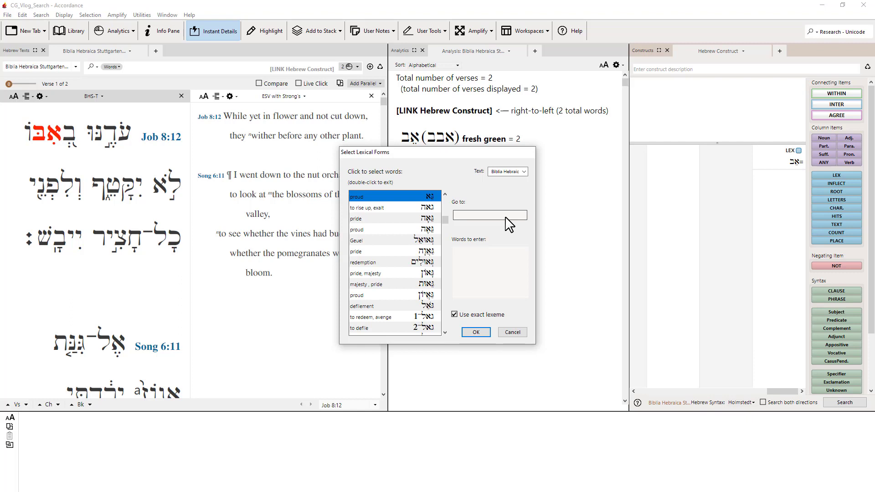
left_click(512, 333)
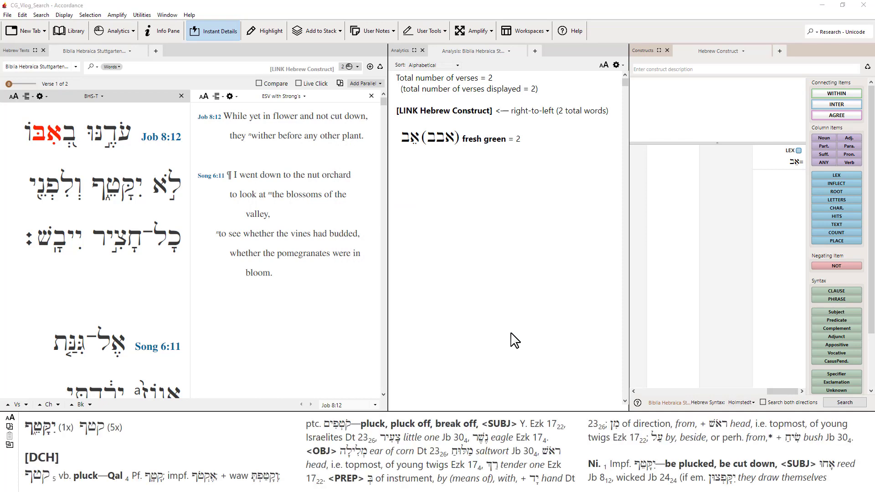
Enable the Israeli keyboard layout for Hebrew in the Greek & Hebrew preferences.
key("ctrl+comma")
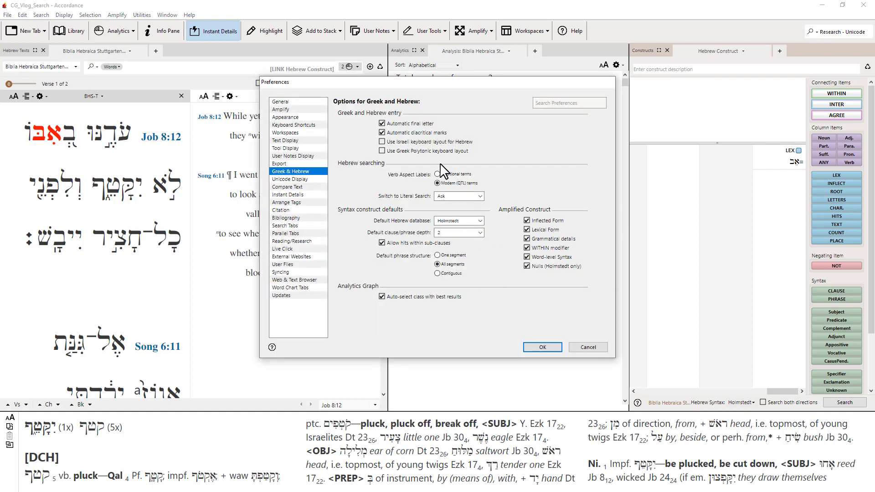
left_click(382, 142)
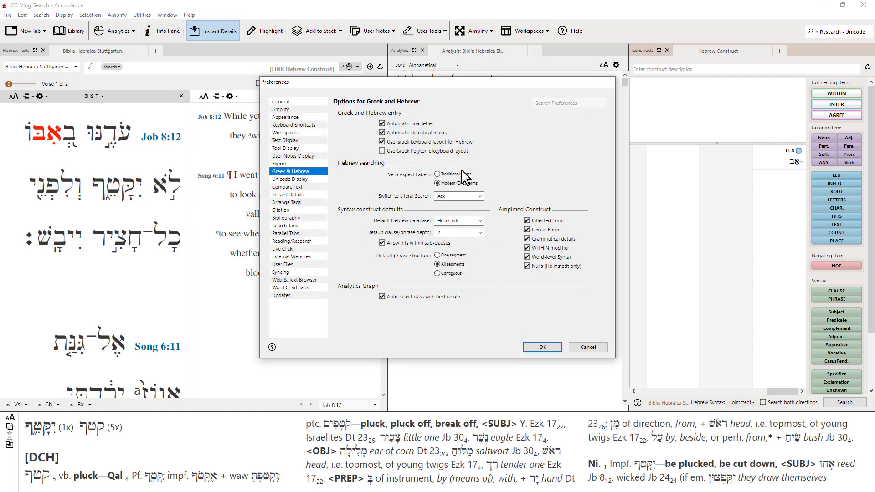
left_click(542, 347)
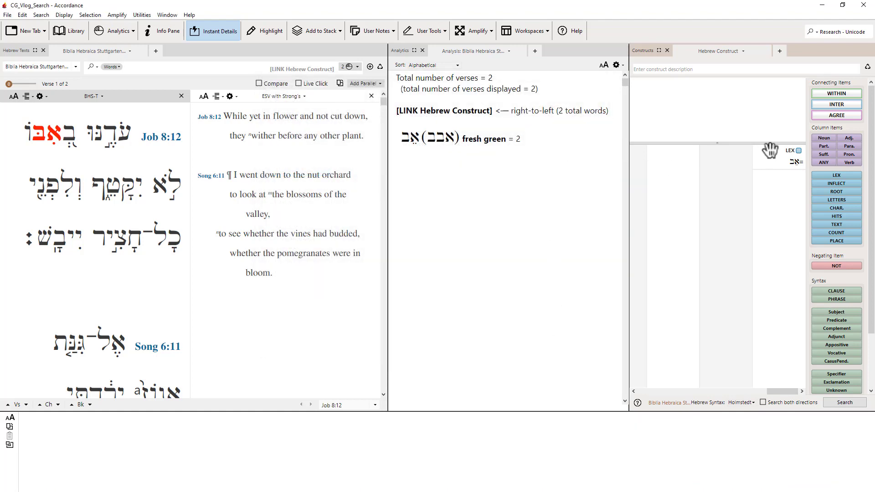
Open the lexical form selection for the construct's LEX item and look up אמר, followed by ברא.
double_click(768, 150)
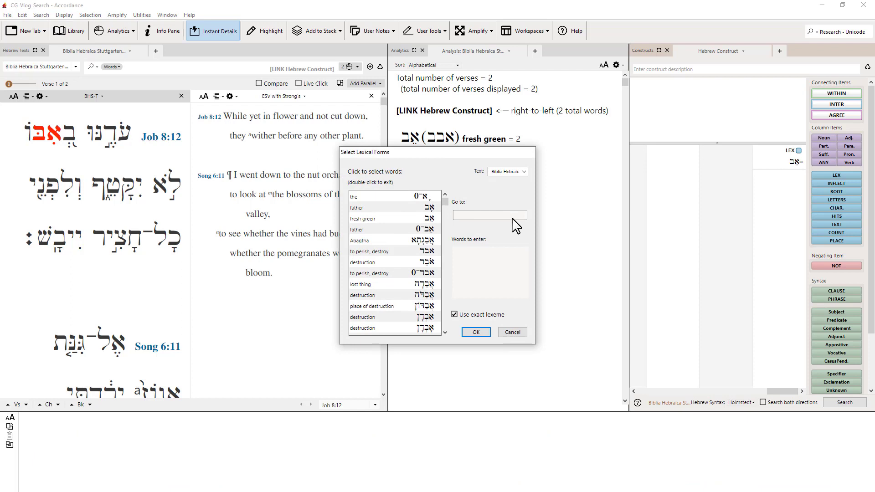
type("amr")
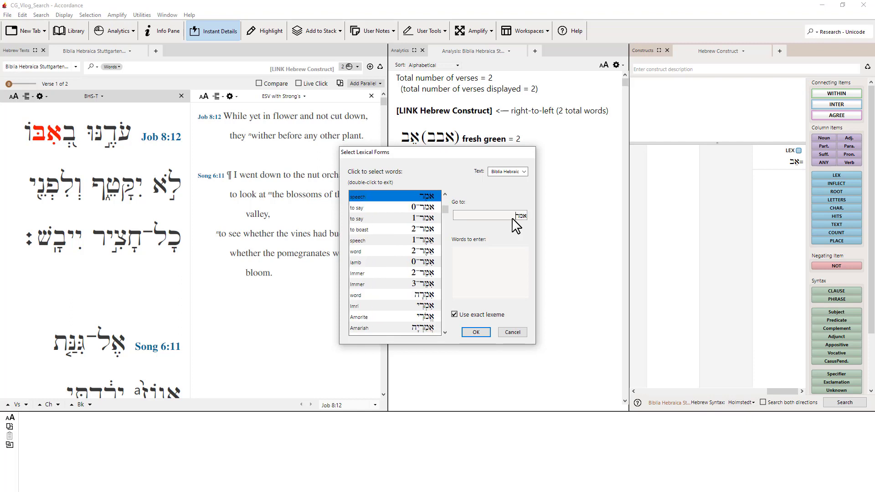
double_click(513, 213)
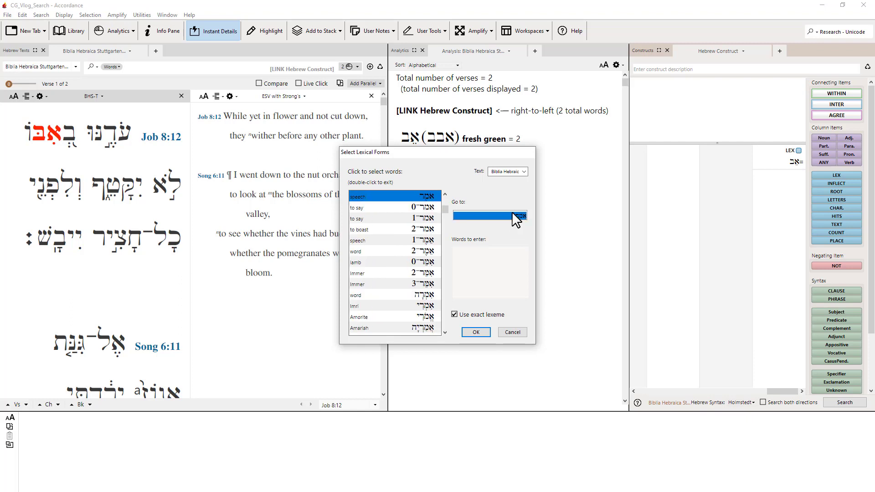
type("bra")
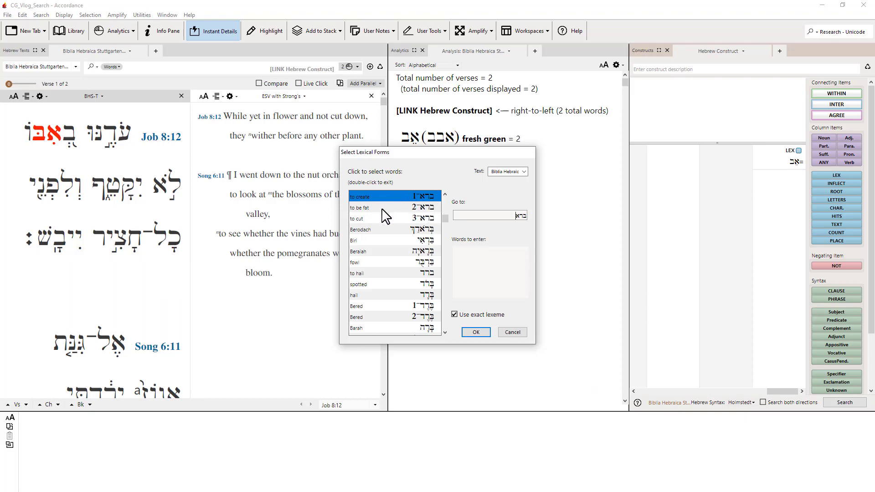
Try adding ברא-1, ברא-2, ברא-3 and the form glossed "Biri" to the words to enter, and clear the list.
left_click(425, 199)
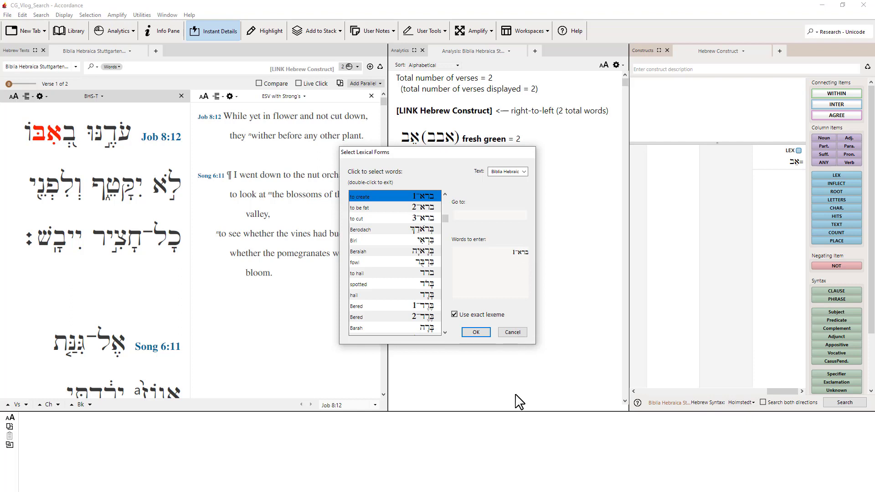
left_click(427, 212)
left_click(427, 219)
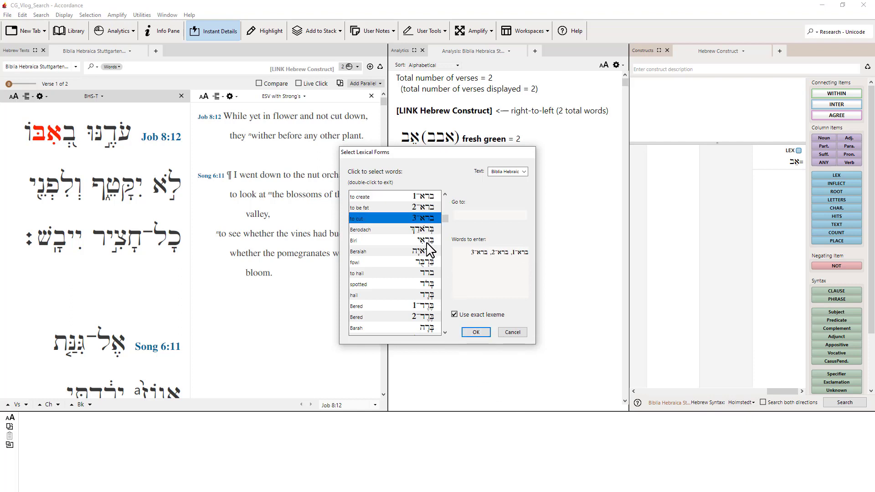
left_click(427, 243)
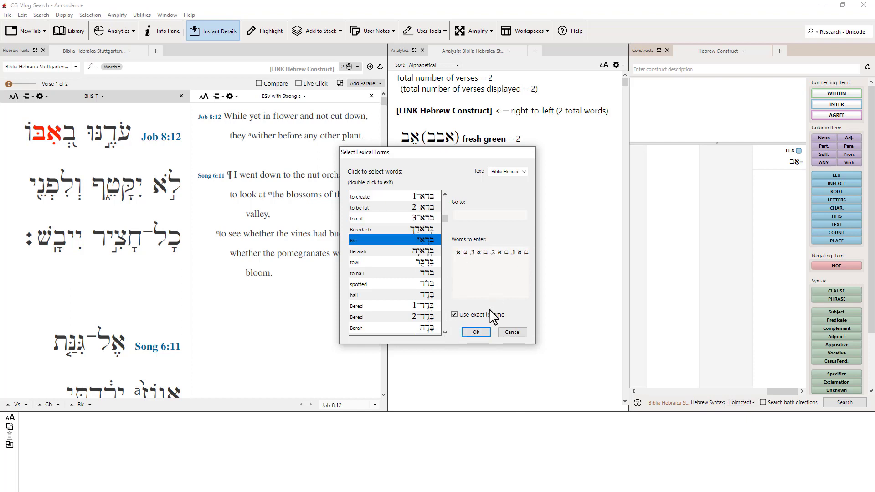
left_click(461, 252)
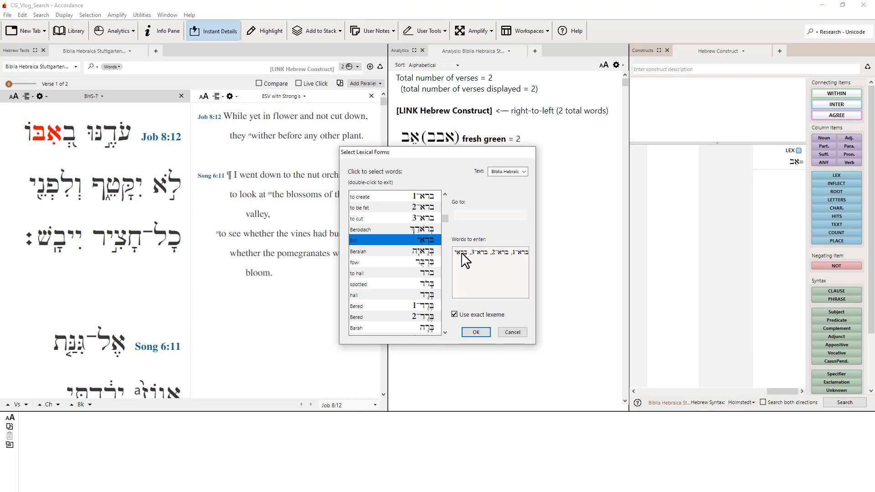
key("ctrl+a")
key("BackSpace")
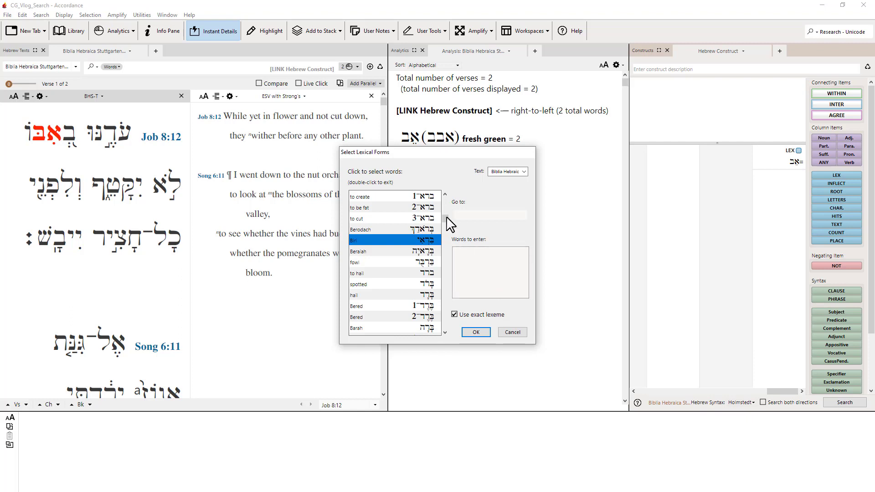
Set the LEX item to ברא-1 ("to create") and run the Hebrew construct search.
left_click(431, 199)
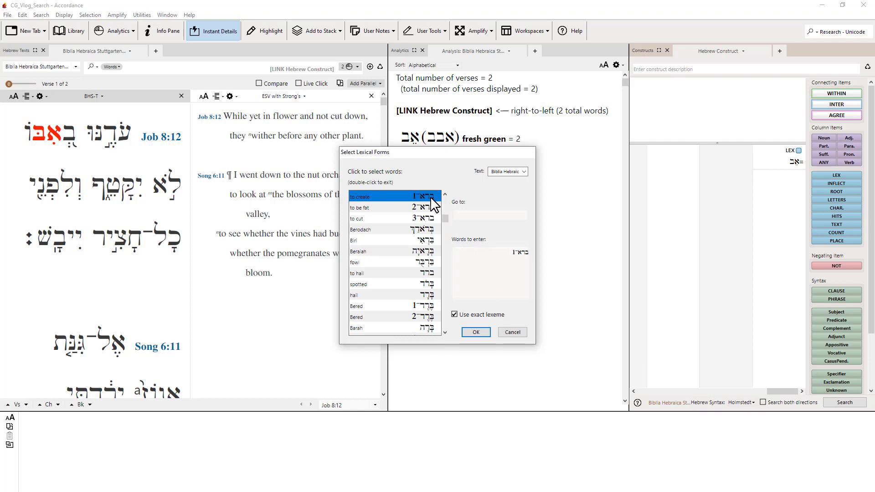
left_click(474, 334)
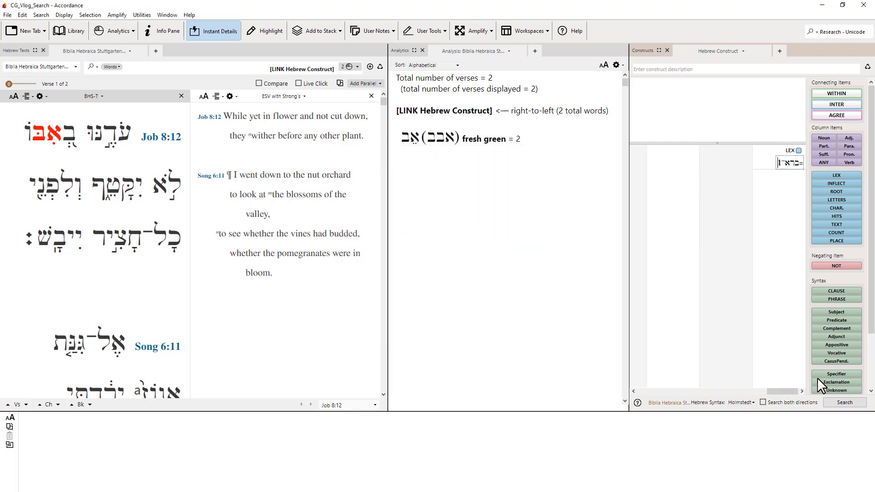
left_click(840, 403)
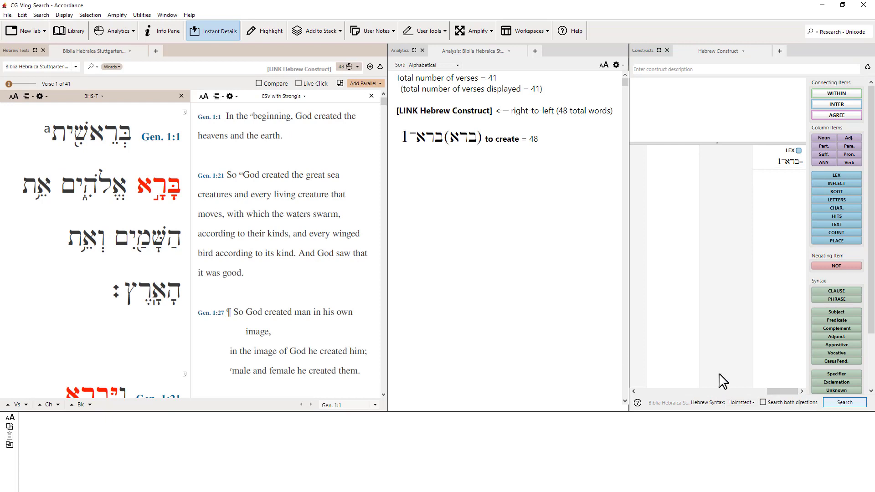
Widen the Hebrew texts zone beside the analysis, and enlarge the Biblia Hebraica column against the ESV column.
mouse_move(163, 189)
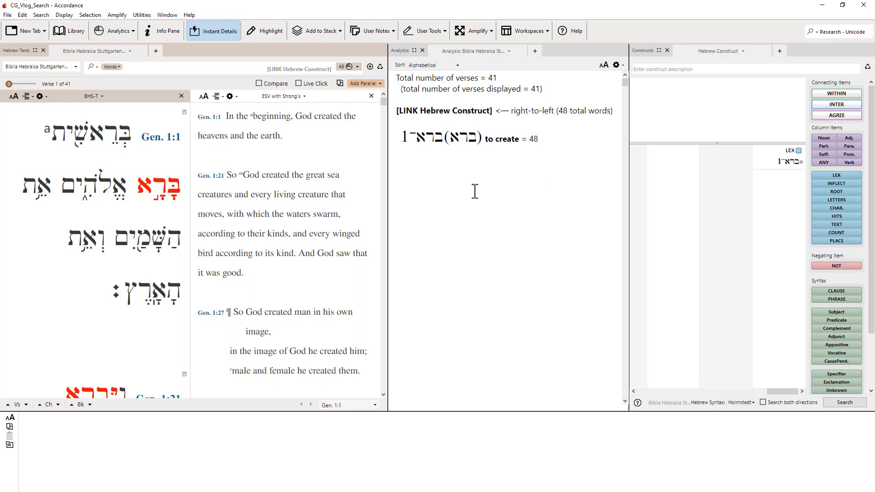
scroll(386, 231, "down", 1)
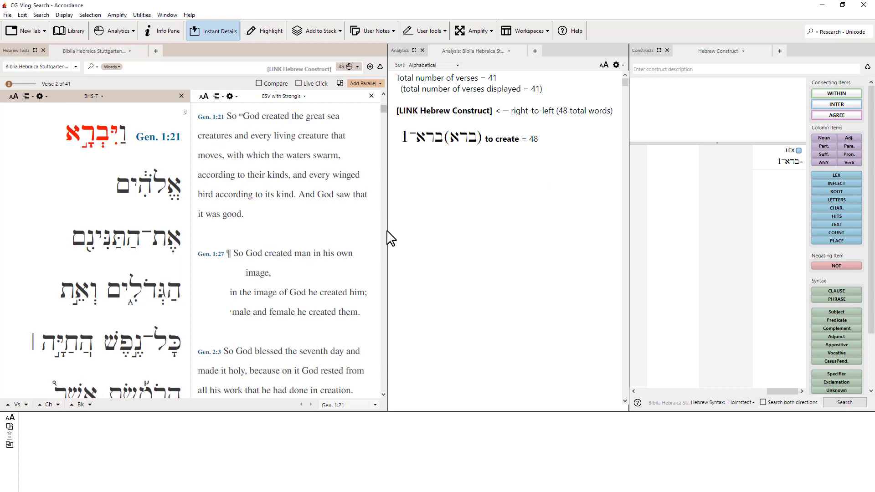
scroll(401, 233, "down", 1)
scroll(386, 223, "down", 3)
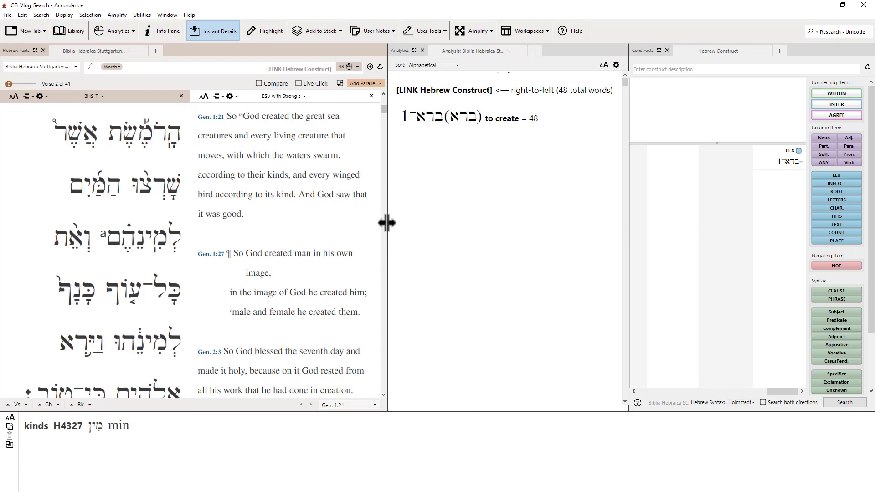
scroll(418, 231, "down", 1)
left_click(404, 216)
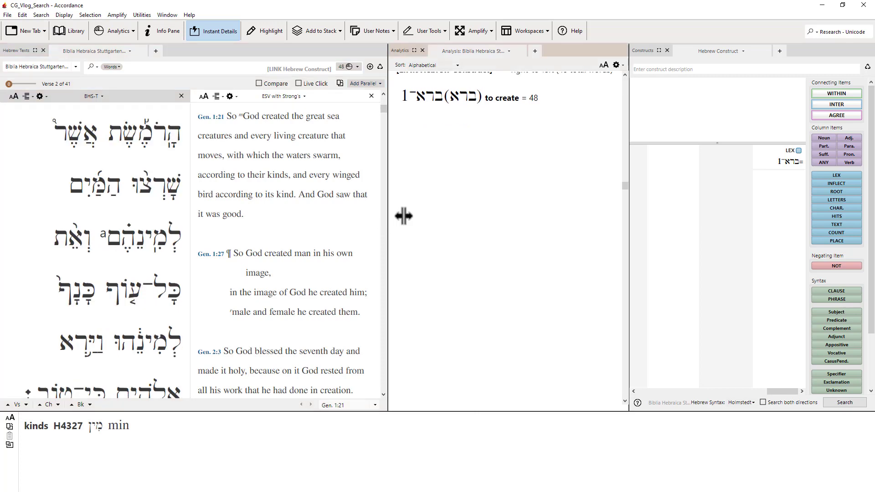
left_click_drag(404, 216, 474, 214)
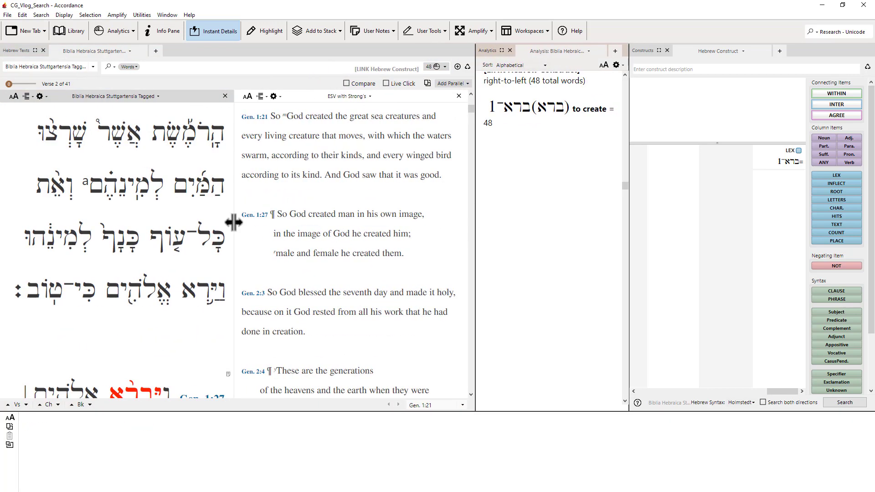
scroll(234, 222, "up", 3)
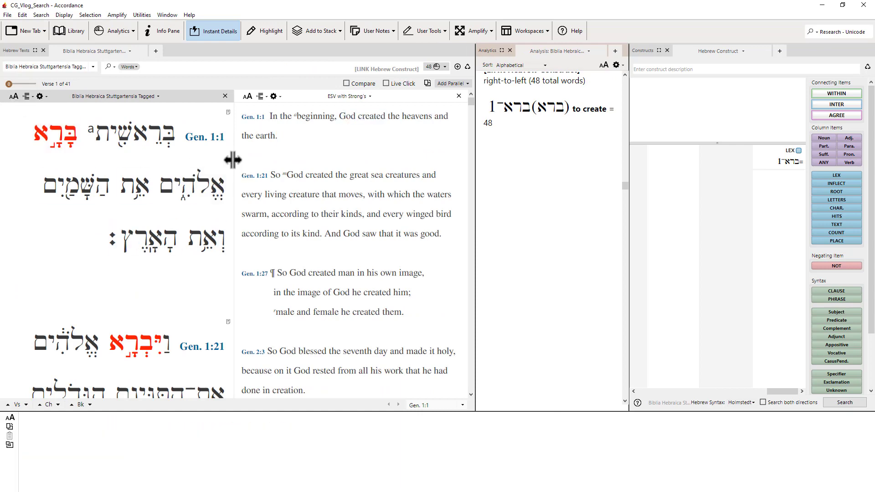
left_click_drag(233, 159, 349, 163)
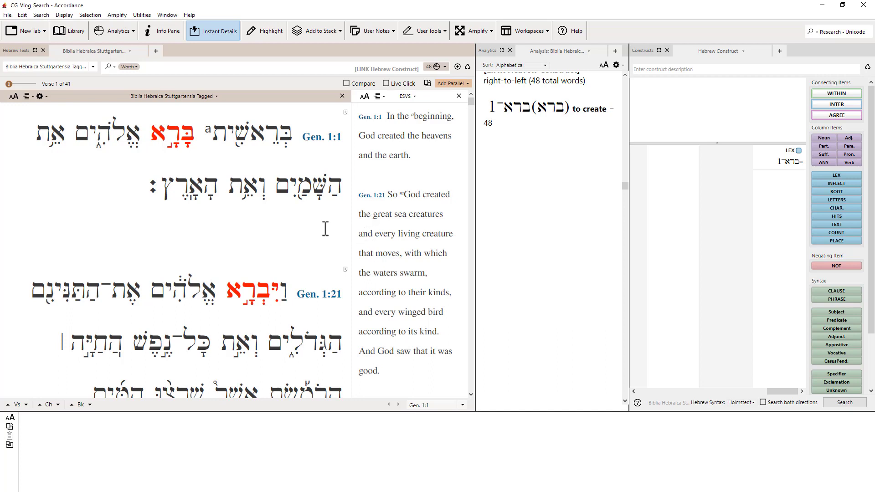
Examine the ברא hits in Gen. 1:1, 1:21 and 1:27 and the parsing details of the surrounding words.
mouse_move(167, 138)
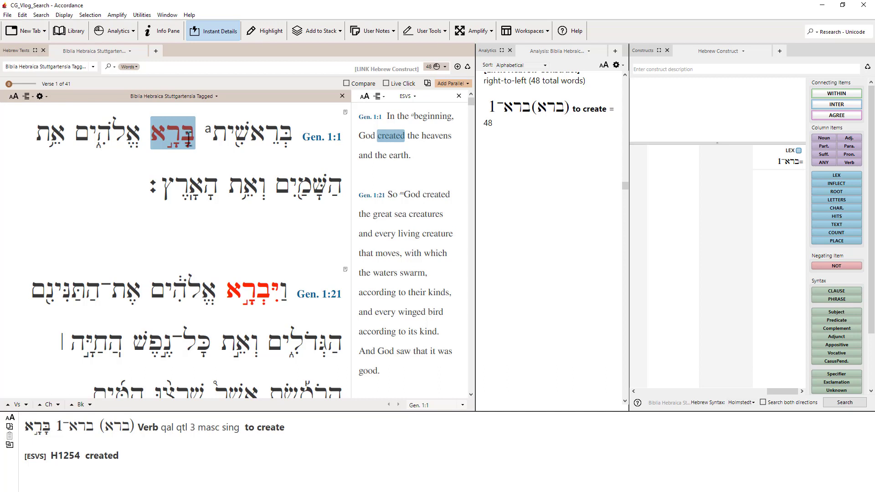
mouse_move(191, 191)
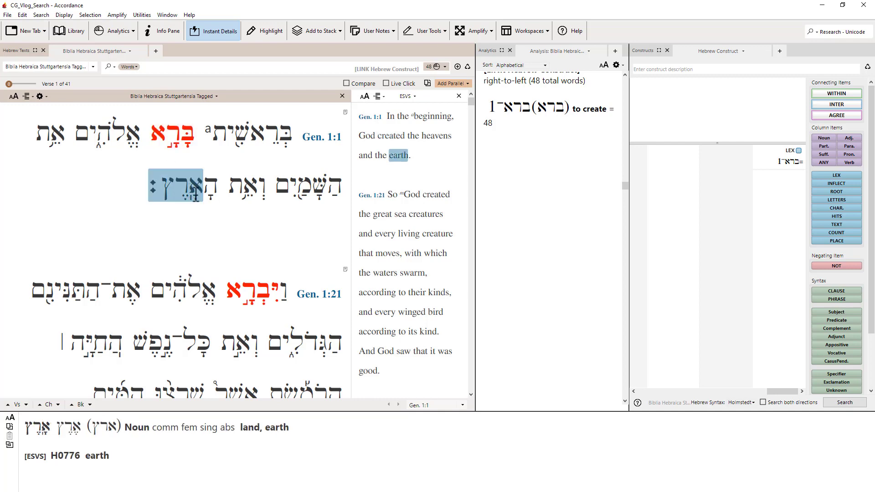
scroll(248, 246, "down", 2)
mouse_move(257, 221)
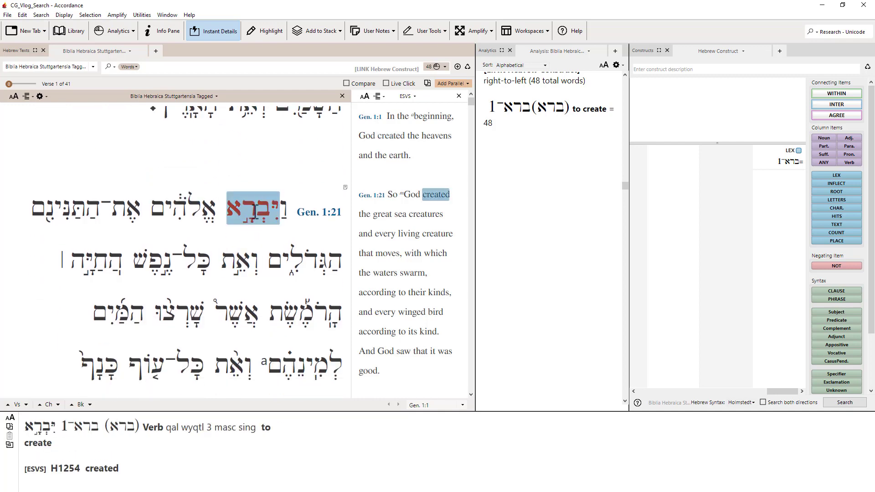
scroll(256, 221, "down", 1)
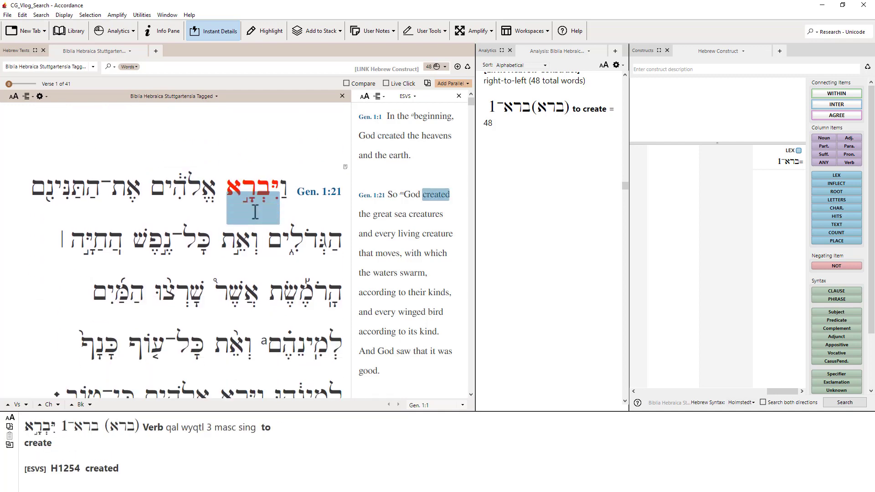
mouse_move(290, 190)
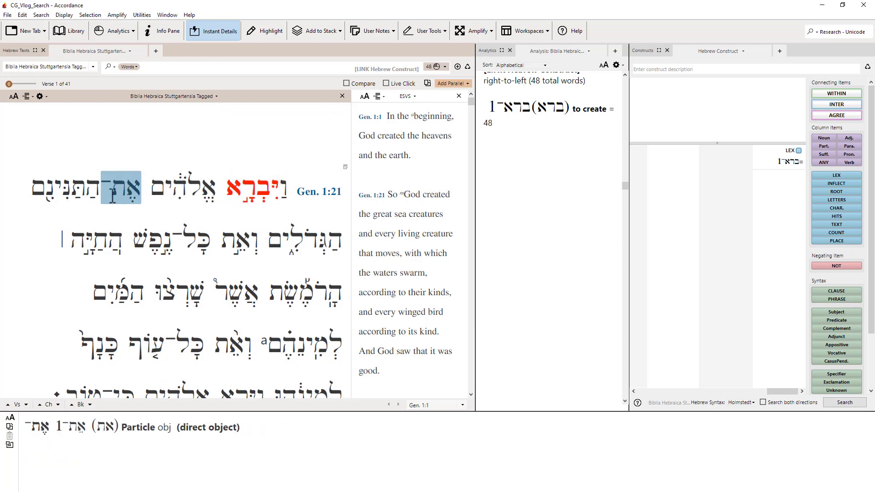
mouse_move(81, 193)
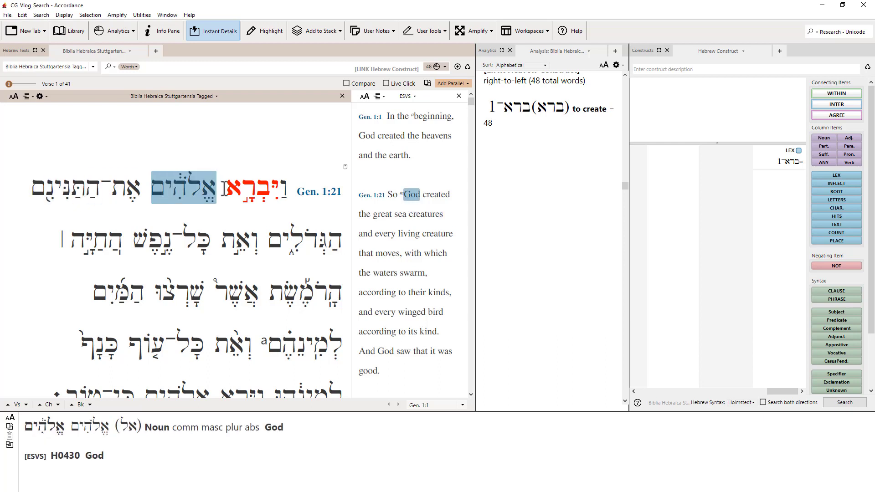
mouse_move(244, 191)
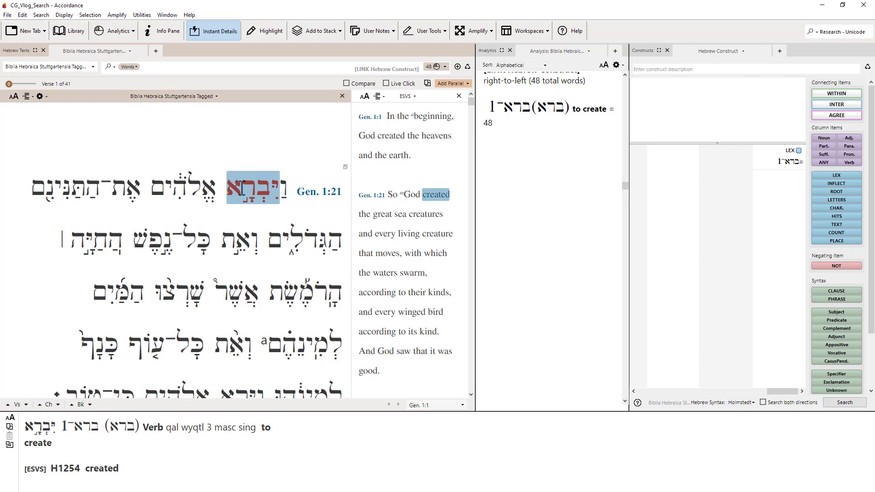
scroll(201, 187, "down", 3)
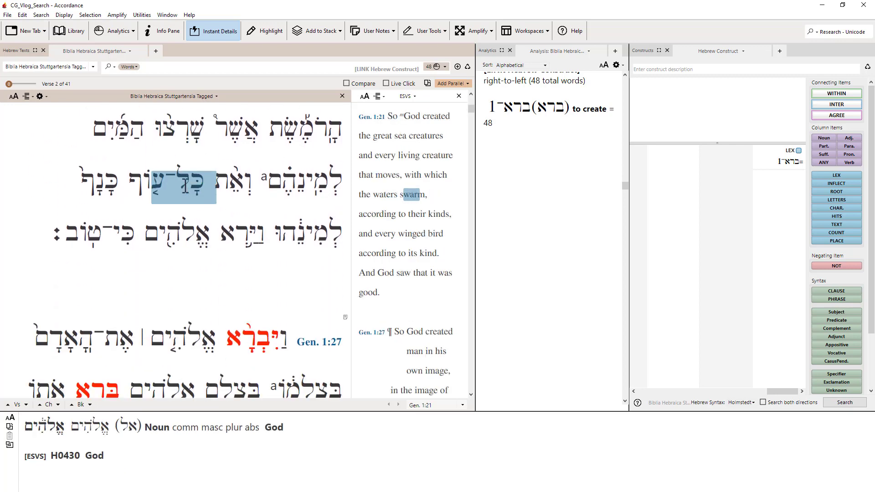
scroll(185, 187, "down", 3)
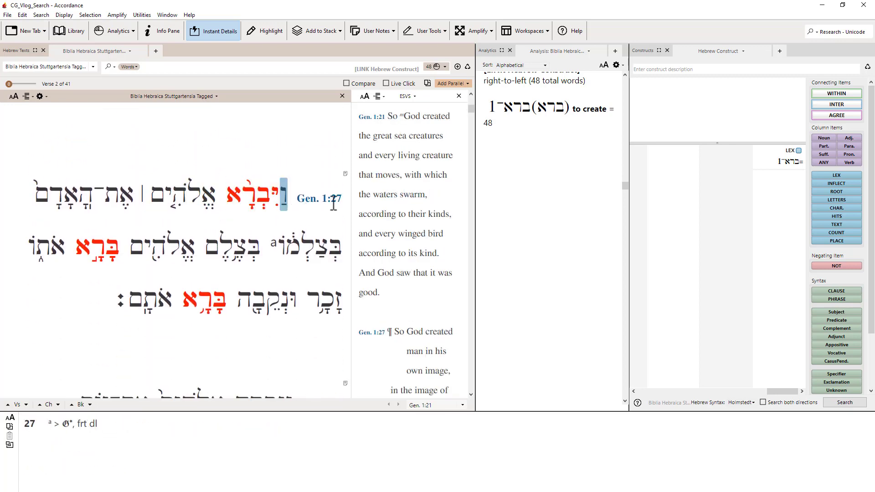
Compare the Hebrew of Gen. 1:27 and 2:3 with the ESV wording, and return to Gen. 1:1.
scroll(334, 203, "down", 1)
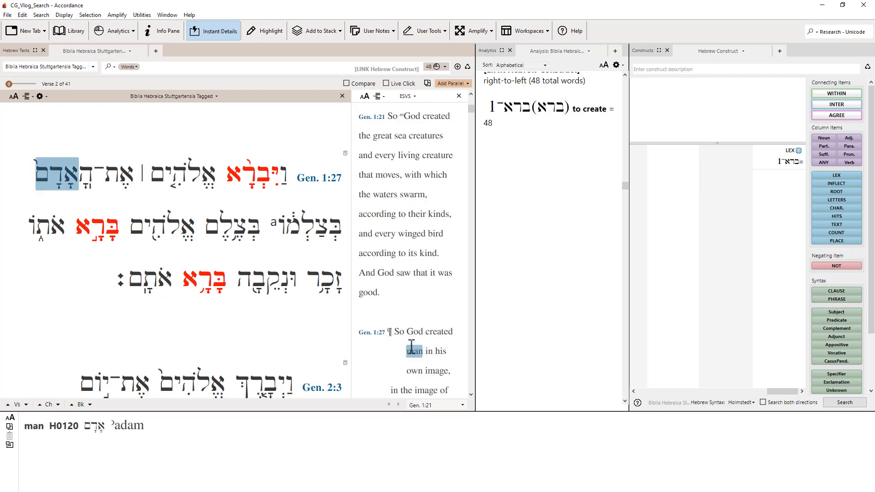
left_click(26, 404)
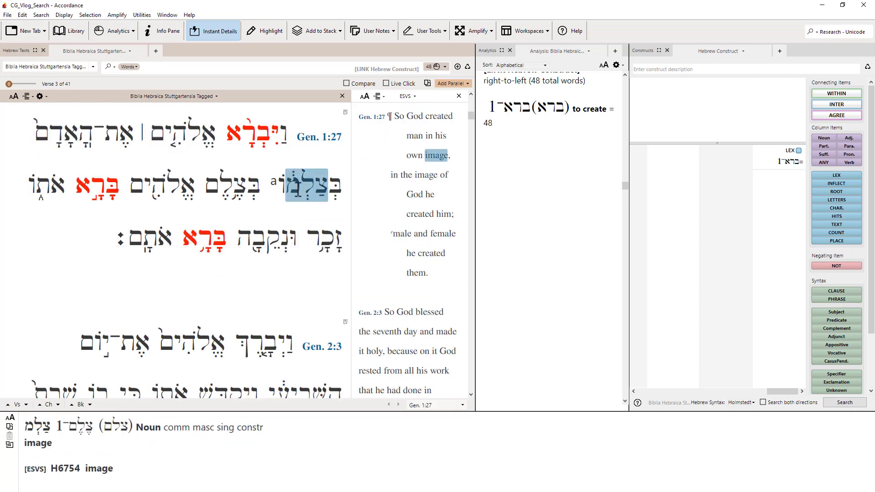
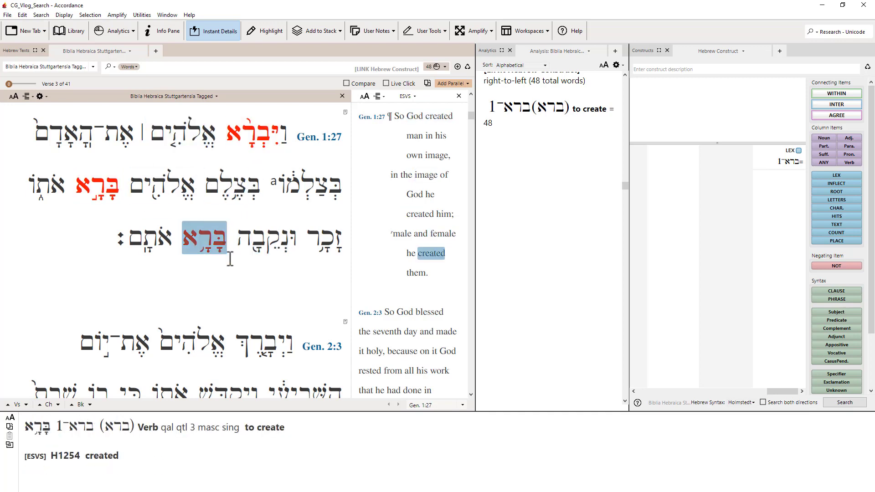
scroll(278, 286, "down", 3)
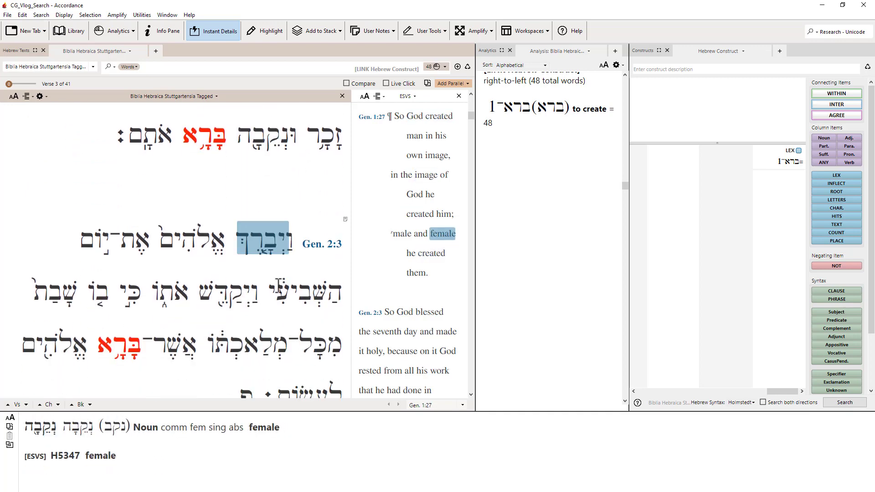
scroll(280, 286, "up", 12)
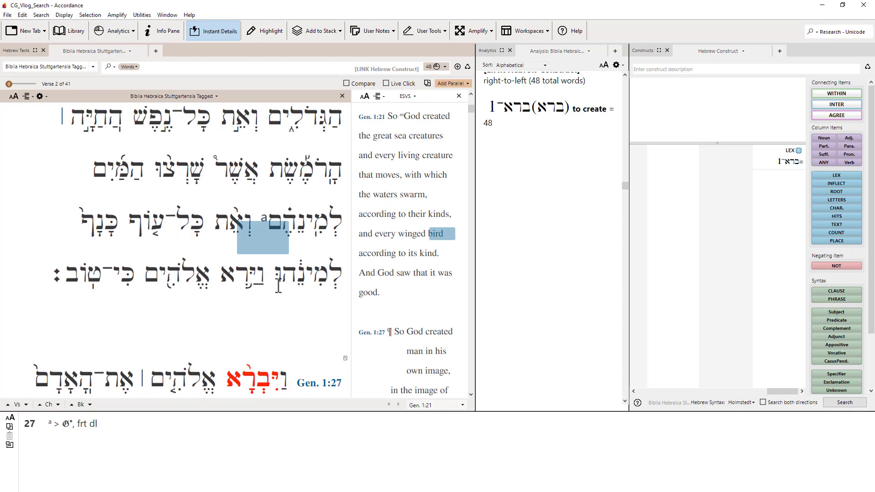
scroll(278, 286, "up", 2)
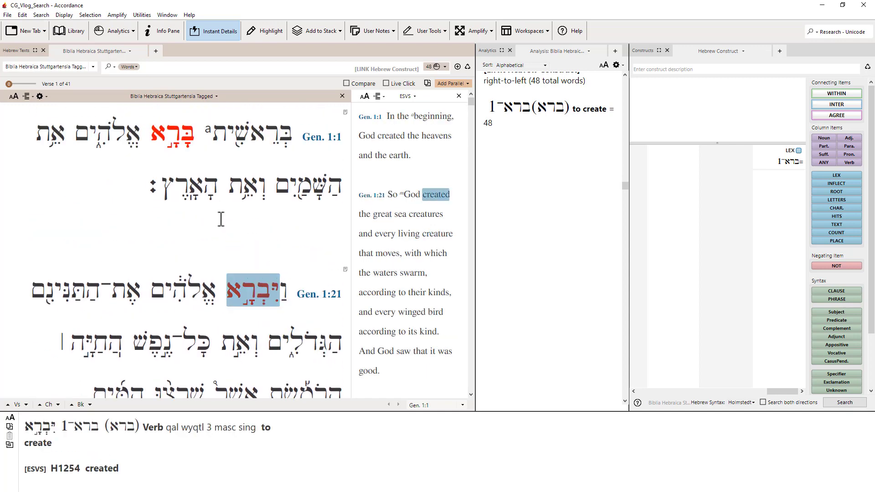
Widen the ESV column beside the Biblia Hebraica, and enlarge the analysis zone on both sides.
left_click_drag(351, 201, 278, 201)
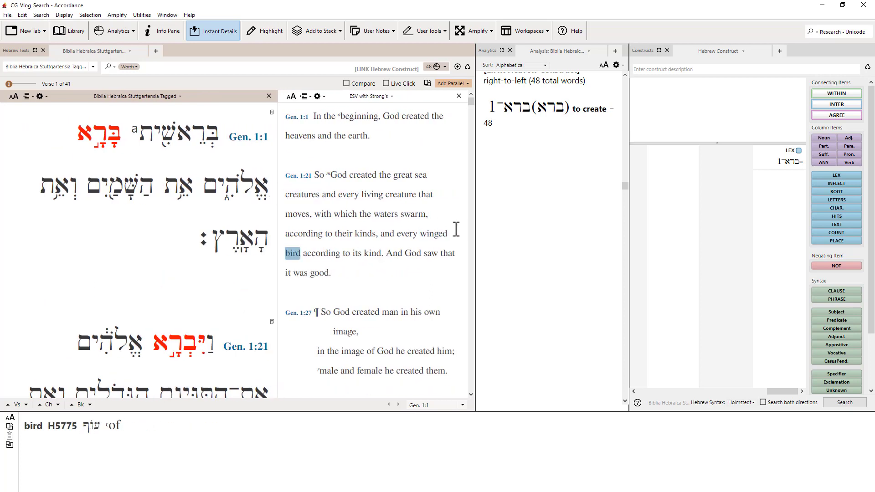
left_click_drag(474, 238, 411, 238)
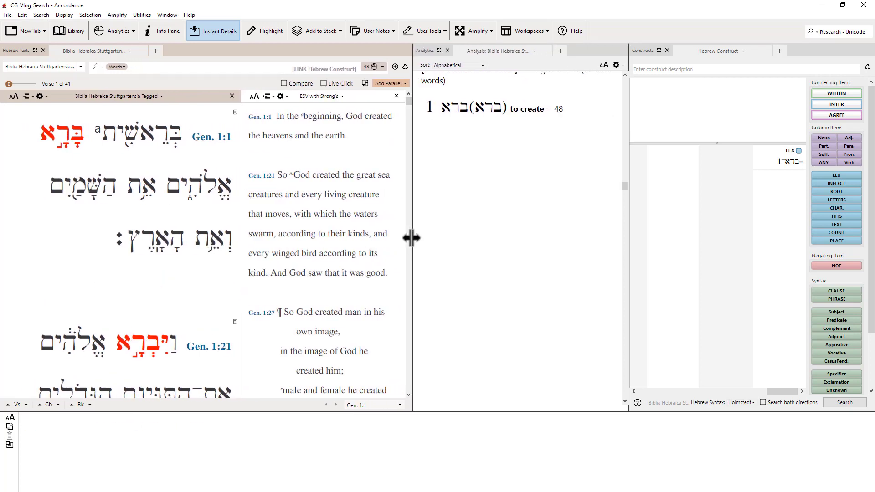
left_click_drag(628, 258, 706, 259)
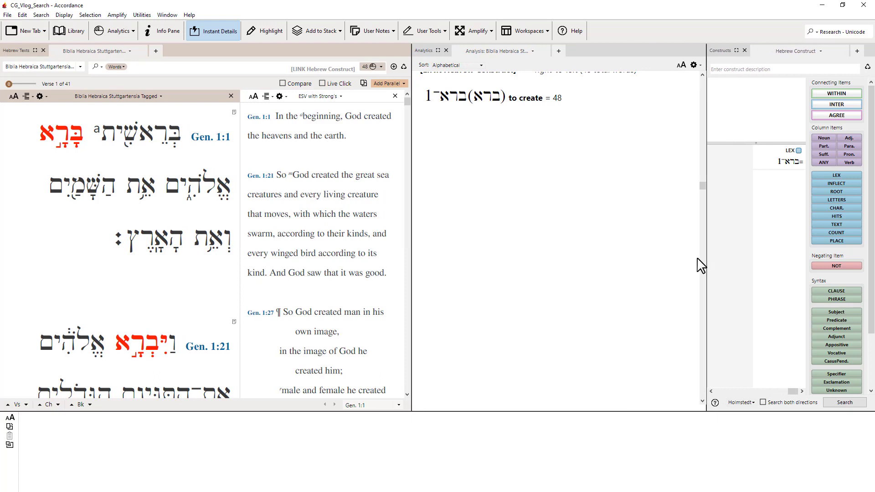
left_click(516, 216)
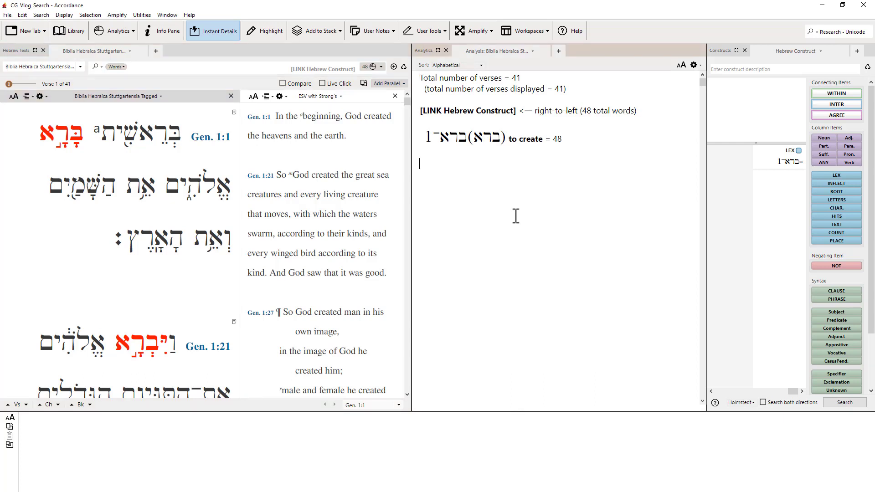
key("ctrl+t")
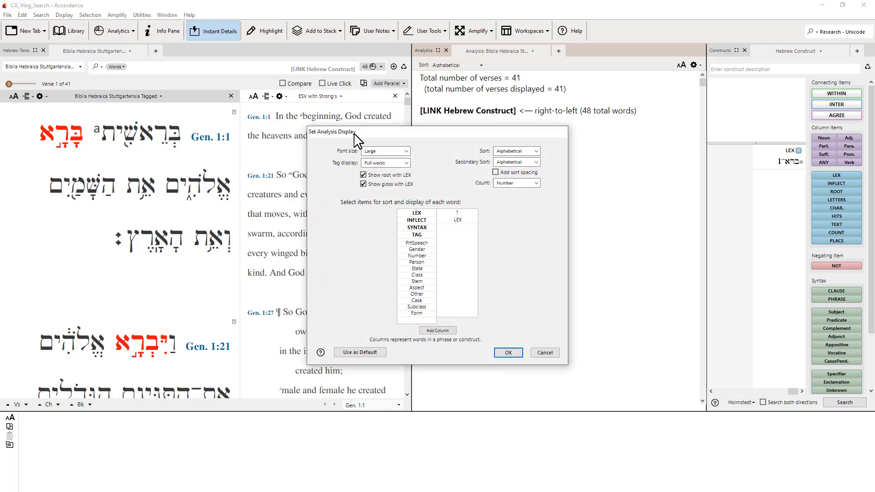
left_click(545, 352)
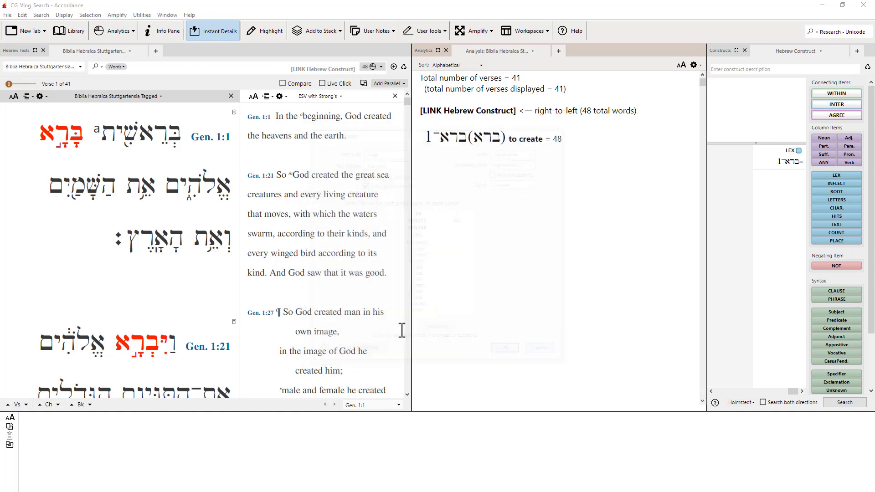
left_click(206, 280)
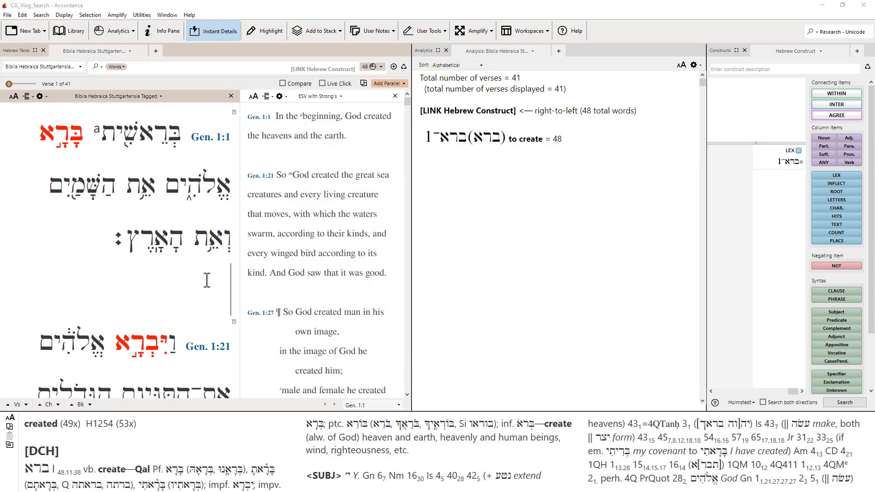
key("ctrl+t")
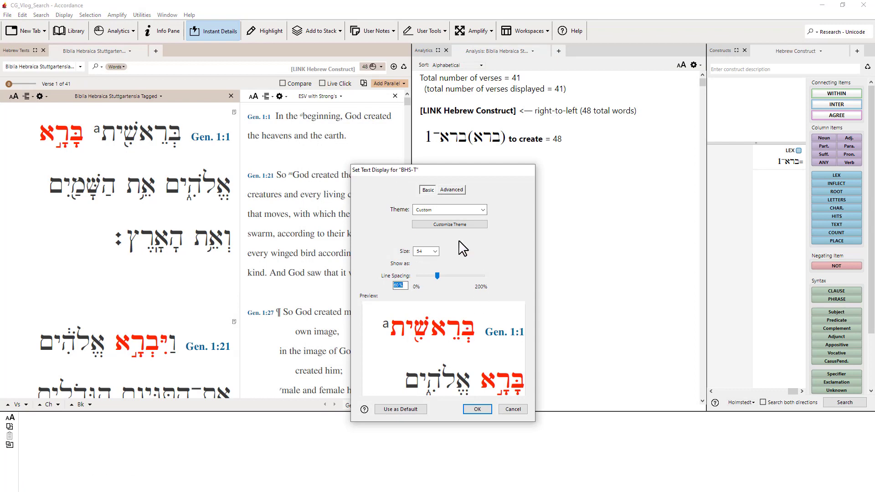
left_click(512, 409)
Add Stem below LEX in the analysis display settings for the ברא search and apply it.
left_click(532, 250)
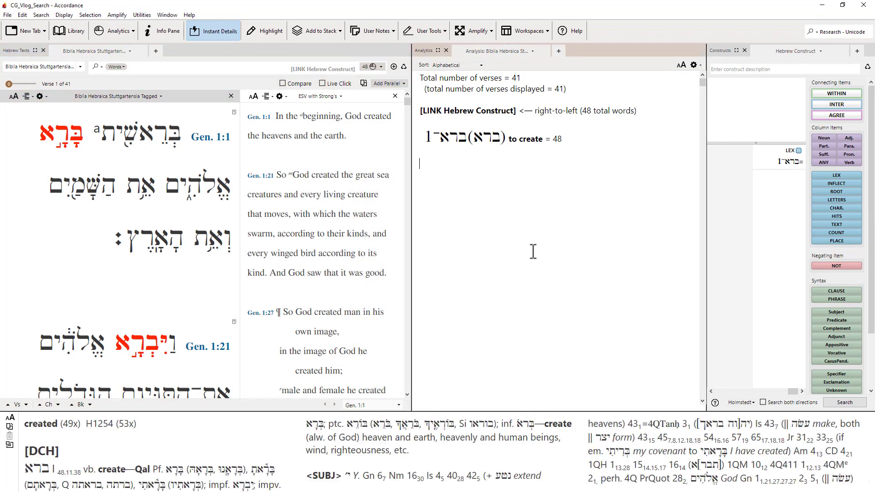
key("ctrl+t")
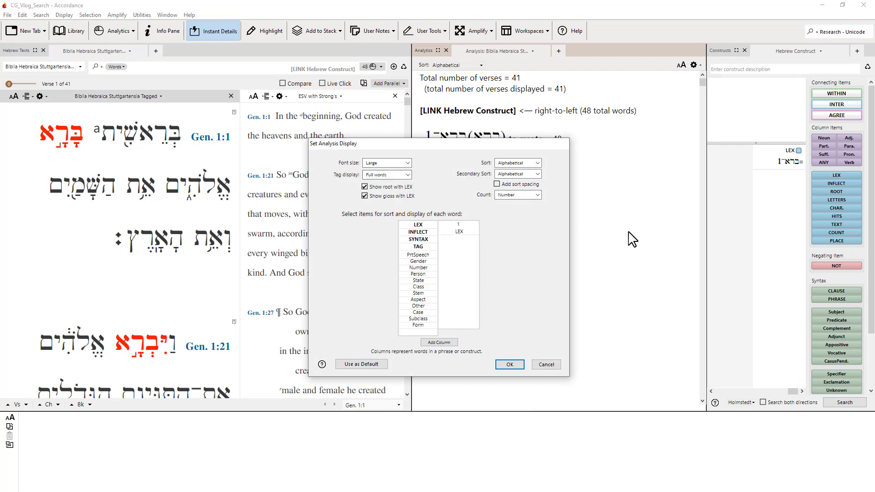
left_click_drag(466, 145, 460, 167)
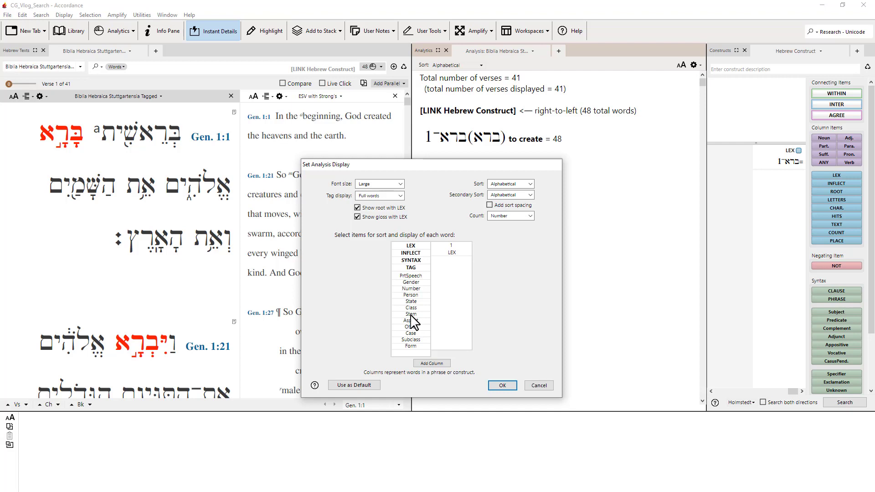
left_click_drag(413, 321, 455, 273)
left_click(512, 388)
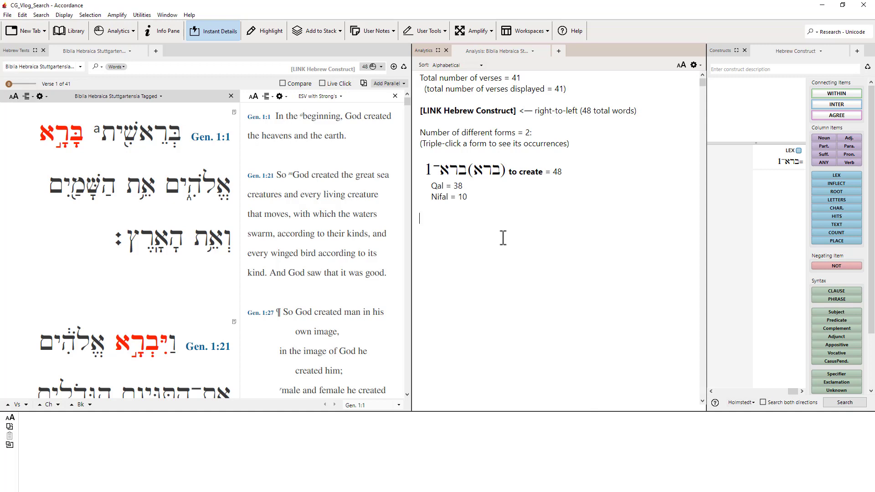
Add Aspect below Stem in the analysis display settings and apply it.
key("ctrl+t")
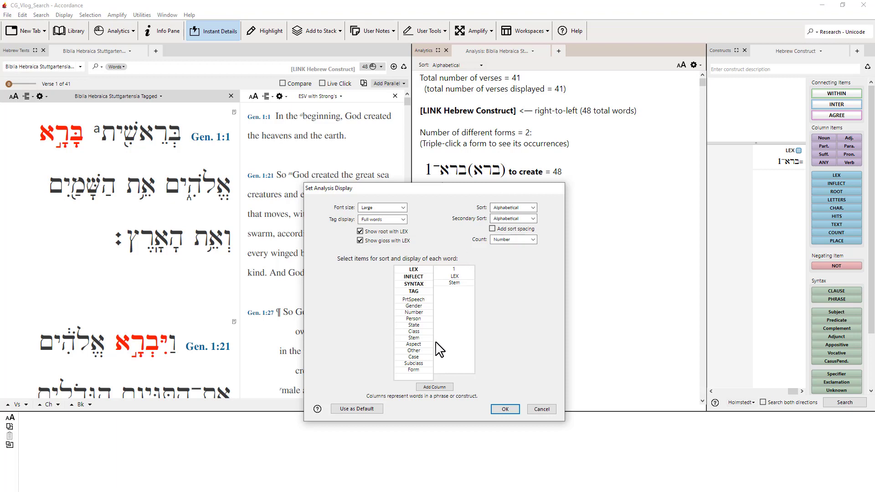
left_click_drag(417, 345, 462, 302)
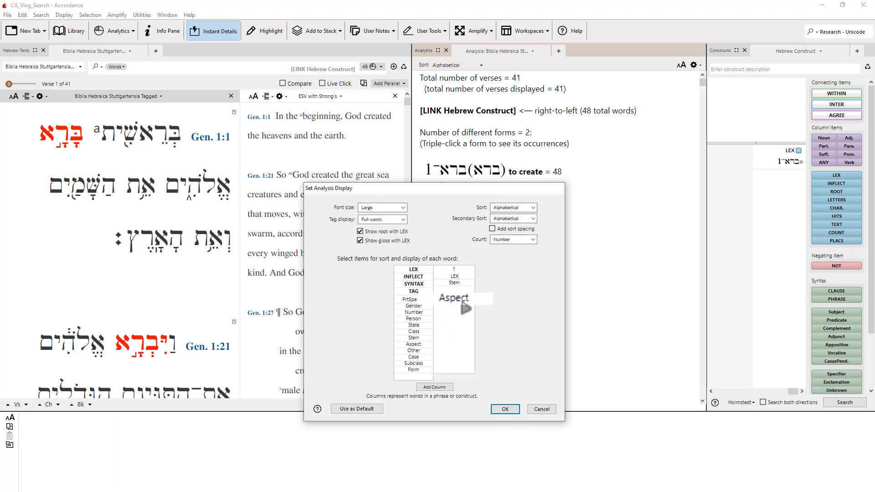
left_click(504, 409)
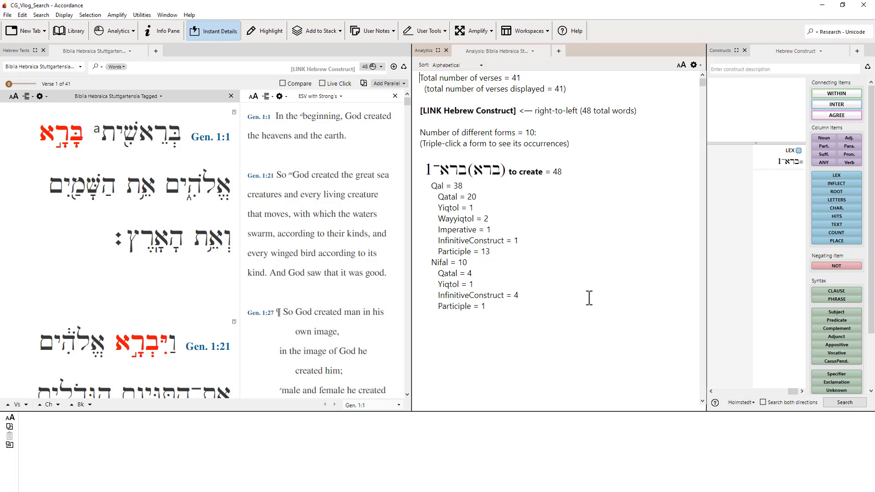
Add INFLECT below Aspect in the analysis display and look through the inflected forms listed.
key("ctrl+t")
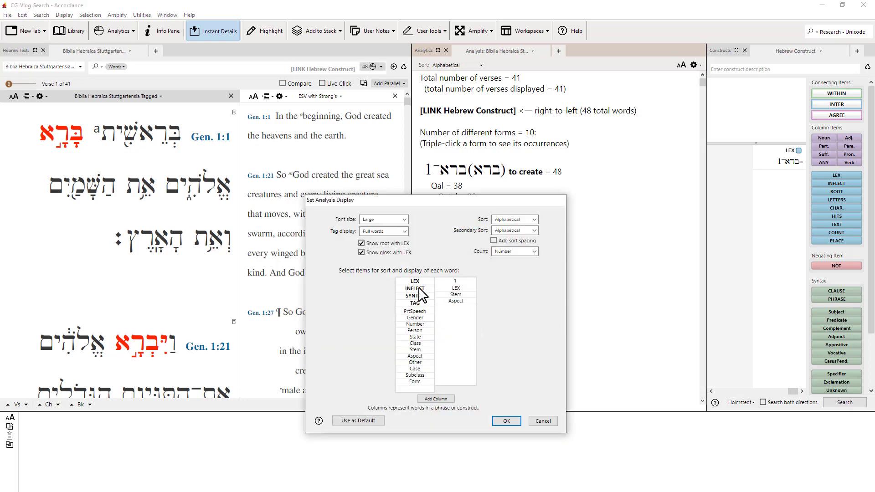
left_click_drag(419, 294, 474, 310)
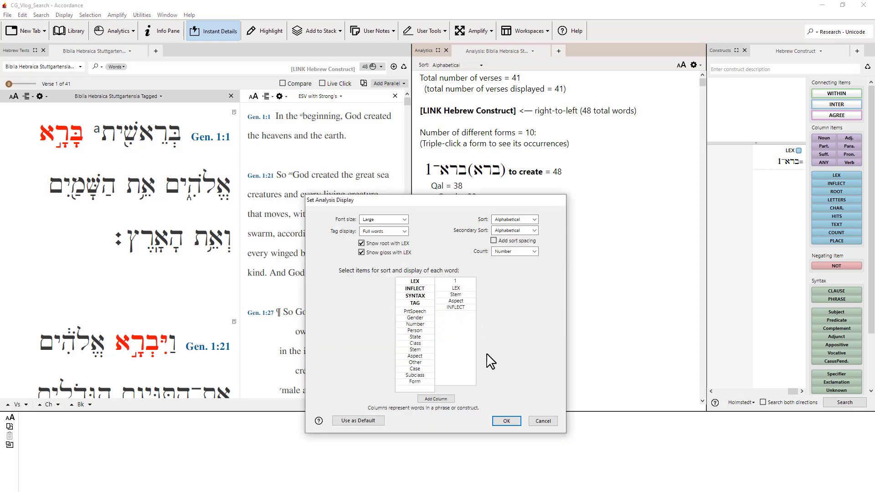
left_click(506, 421)
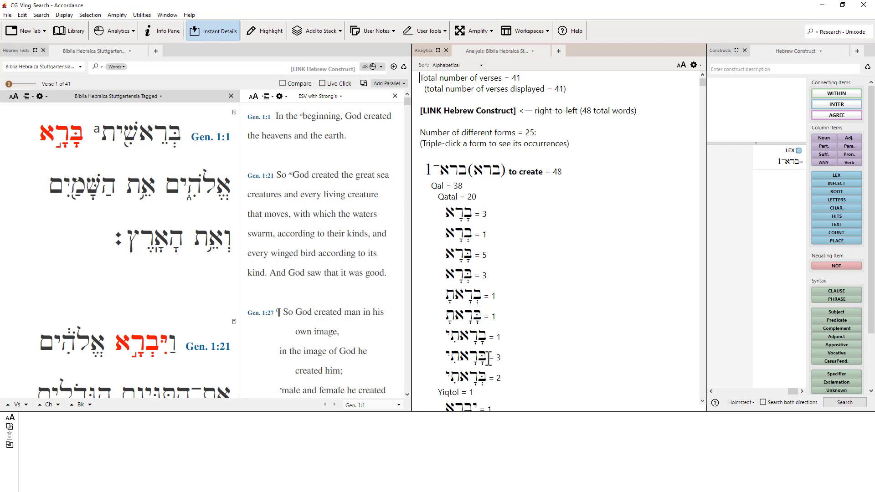
scroll(524, 263, "down", 1)
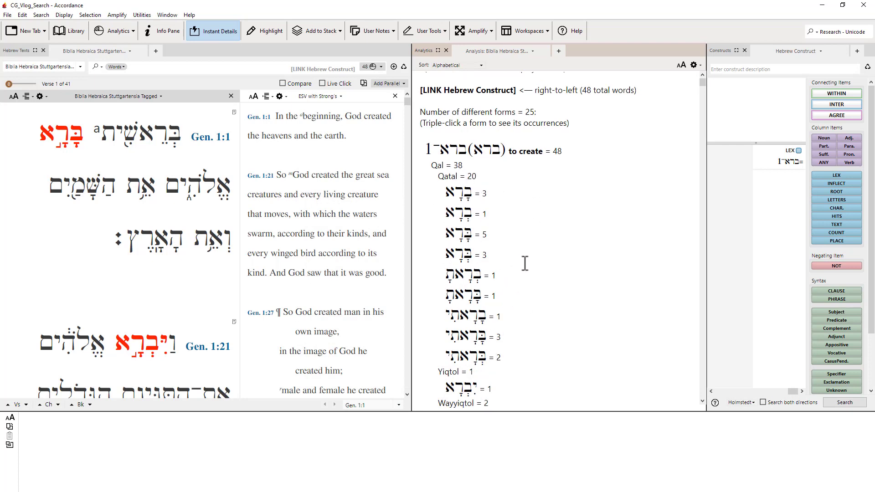
scroll(525, 263, "down", 20)
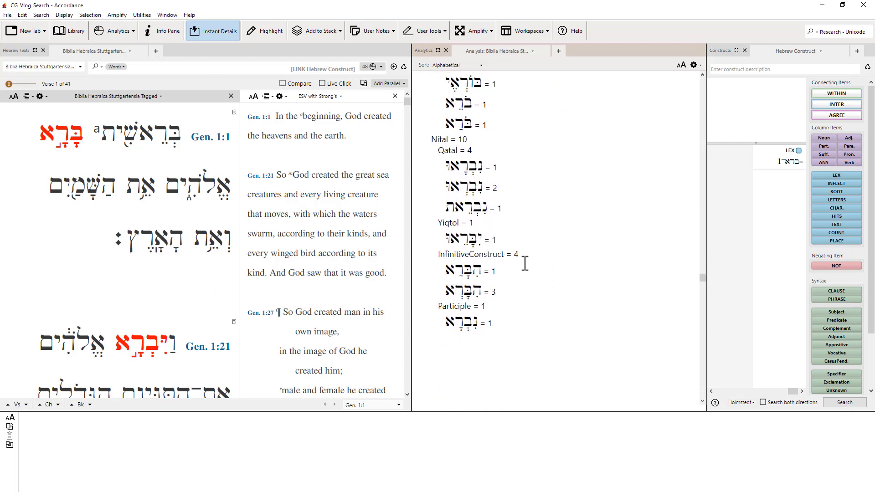
scroll(525, 263, "up", 20)
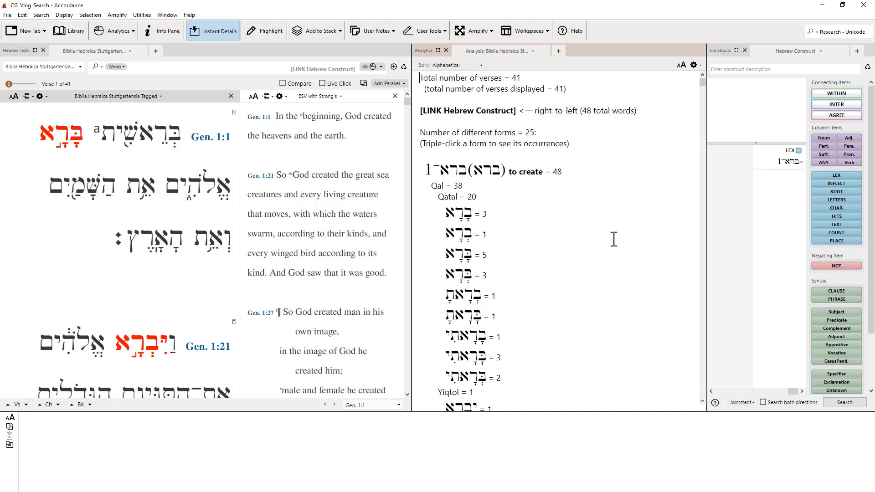
Replace INFLECT with TAG below Aspect in the analysis display settings.
key("ctrl+t")
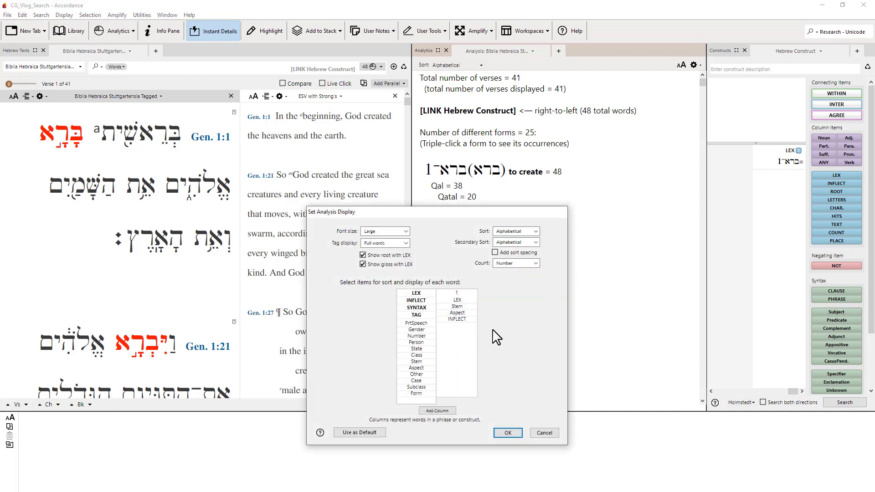
left_click_drag(462, 319, 516, 363)
left_click_drag(419, 315, 458, 322)
left_click(508, 433)
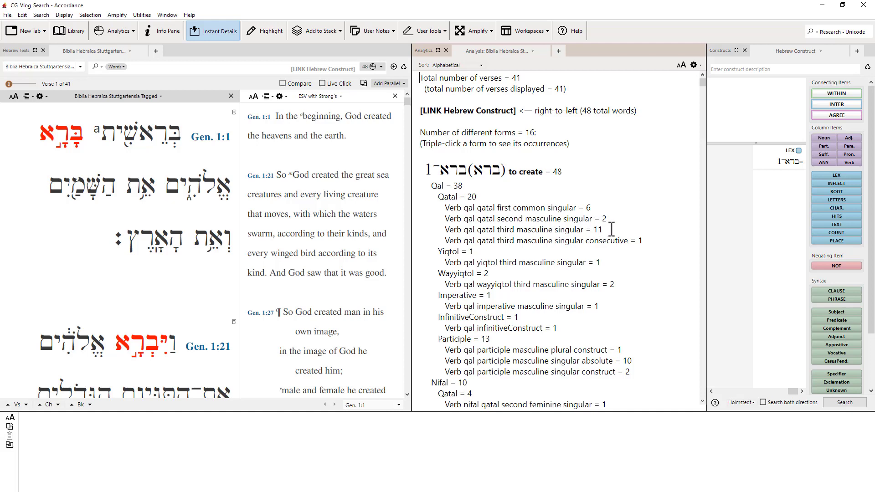
Replace TAG with Person, Gender and Number below Aspect in the analysis display settings.
key("ctrl+t")
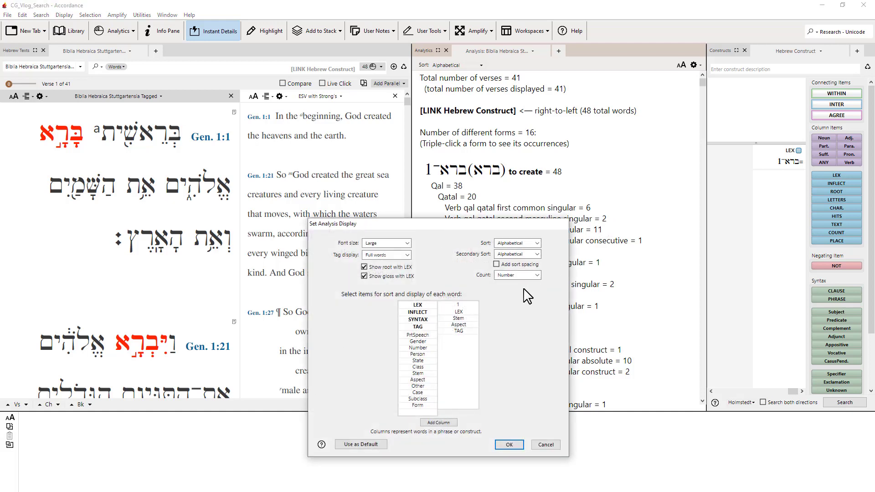
left_click(460, 330)
key("Delete")
left_click_drag(419, 348, 469, 356)
left_click_drag(417, 342, 461, 336)
left_click(509, 445)
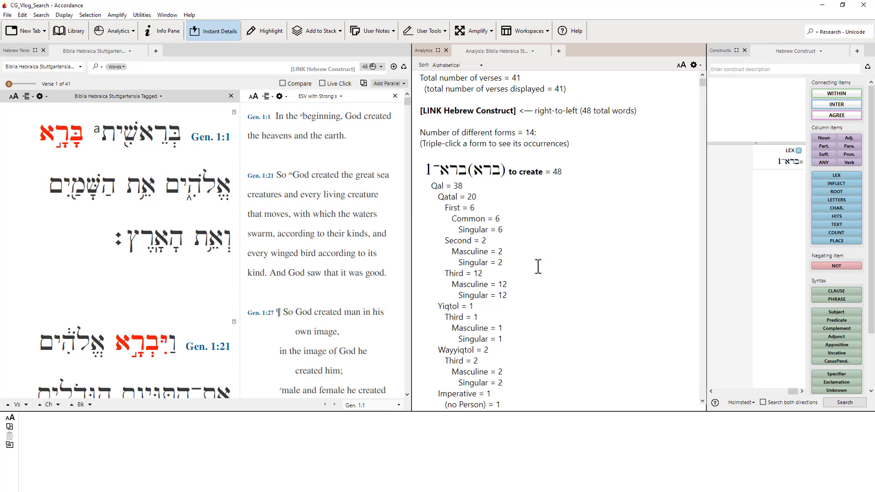
Look through the person, gender and number breakdown, and narrow the analysis zone to give the Hebrew construct more width.
scroll(540, 308, "down", 1)
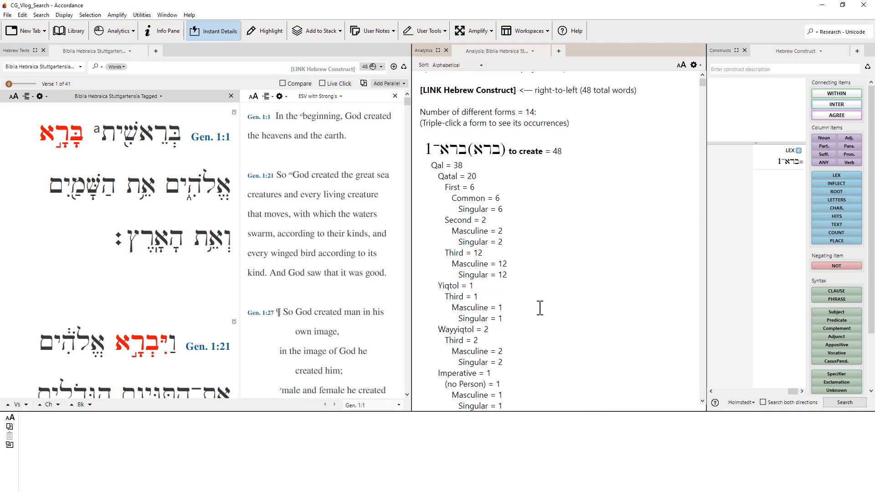
scroll(540, 308, "down", 10)
scroll(540, 308, "up", 10)
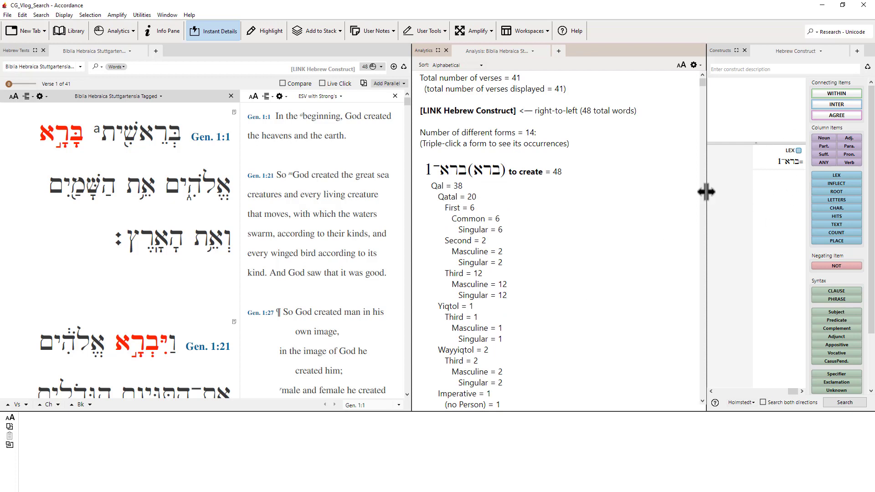
scroll(704, 193, "down", 10)
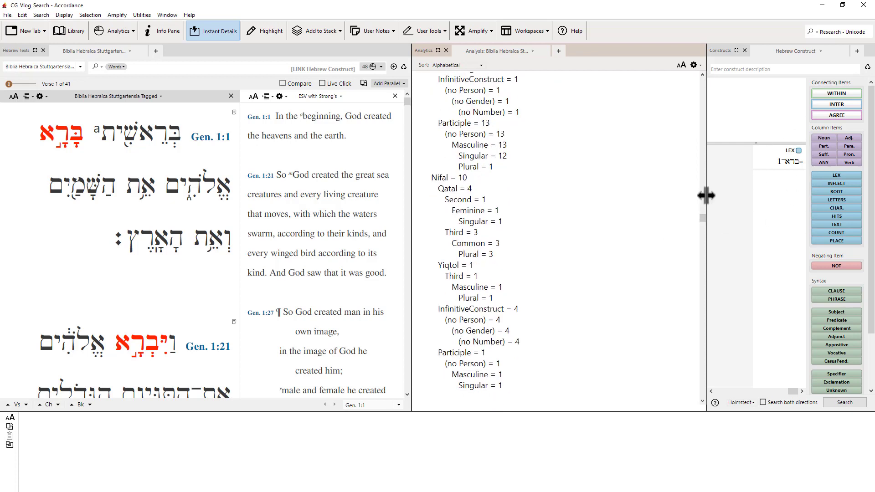
left_click_drag(705, 195, 642, 190)
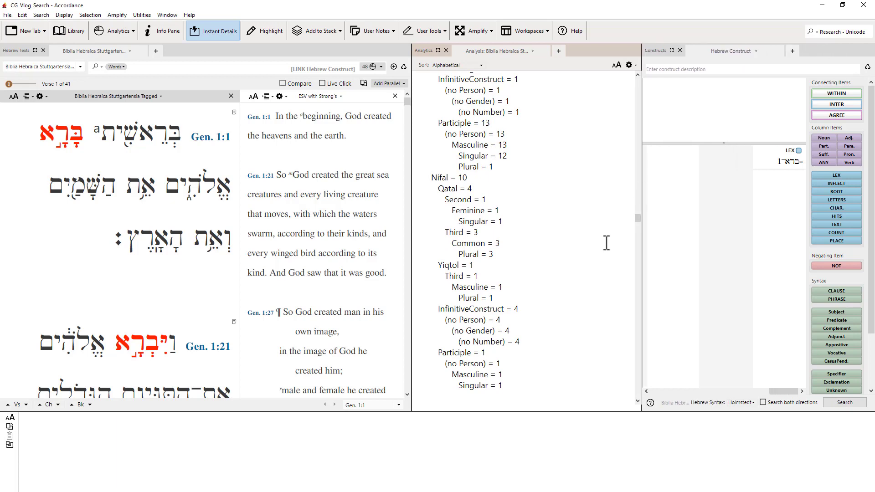
Replace the lexeme in the Hebrew construct with אמר-1 ("to say") and run the search.
scroll(606, 243, "up", 10)
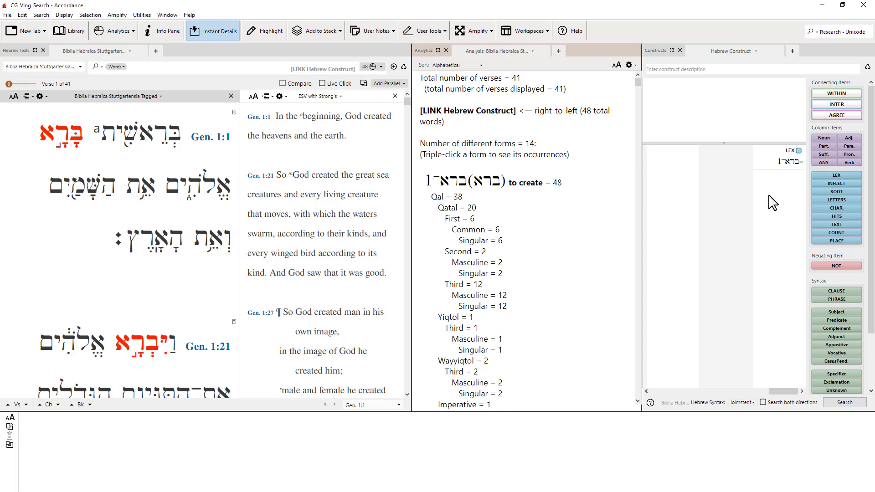
left_click(792, 196)
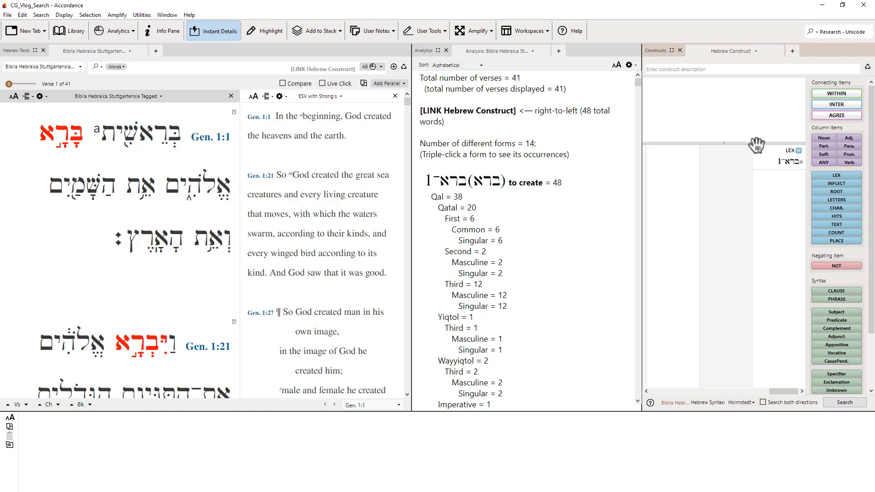
double_click(770, 153)
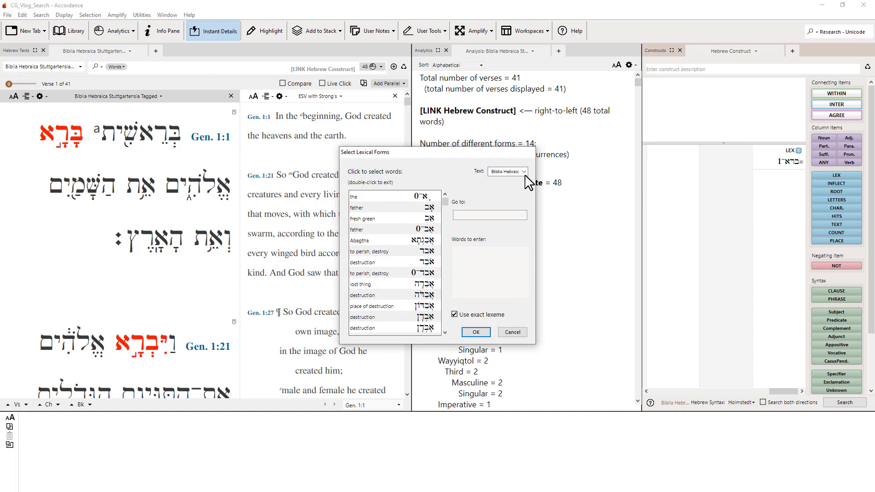
left_click(511, 334)
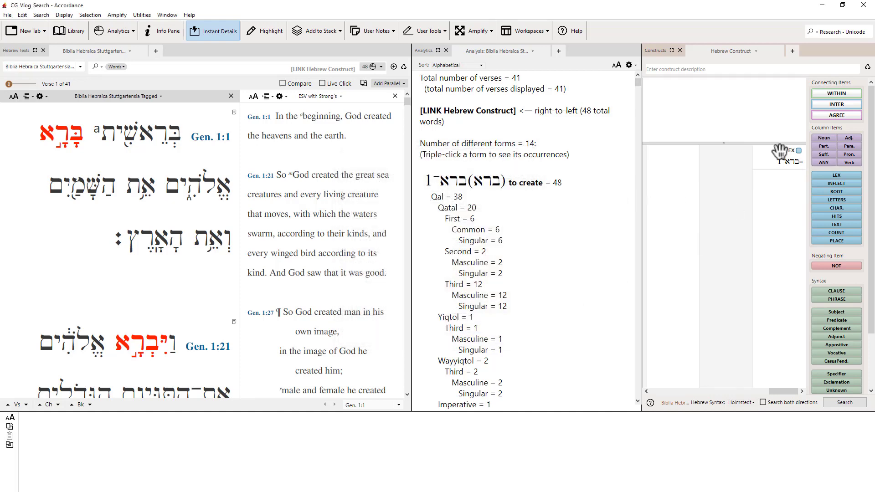
double_click(780, 152)
type("אמר")
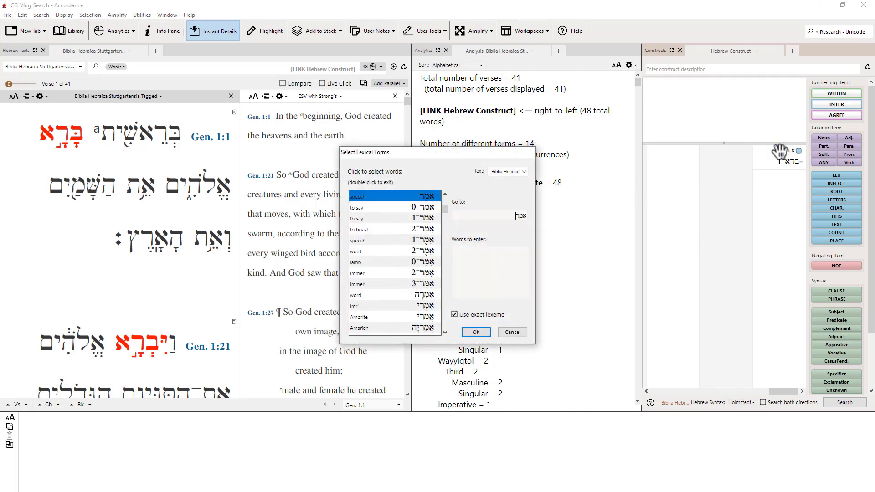
left_click(424, 219)
left_click(476, 335)
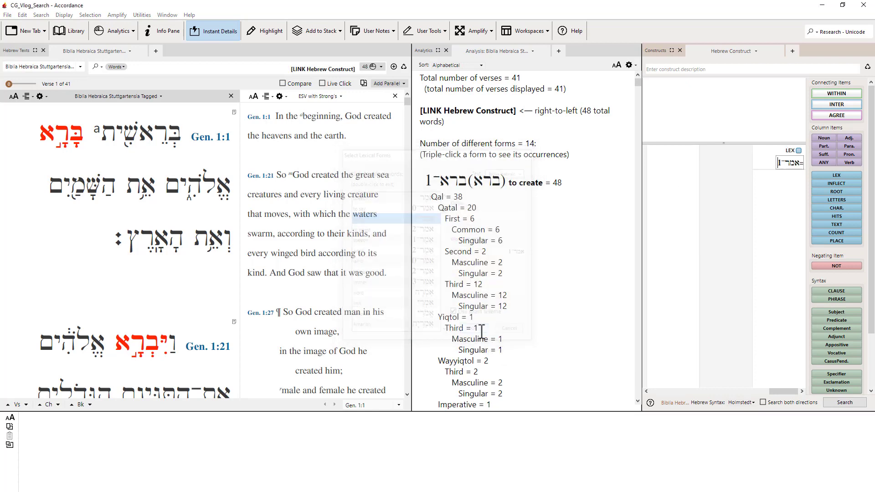
left_click(844, 403)
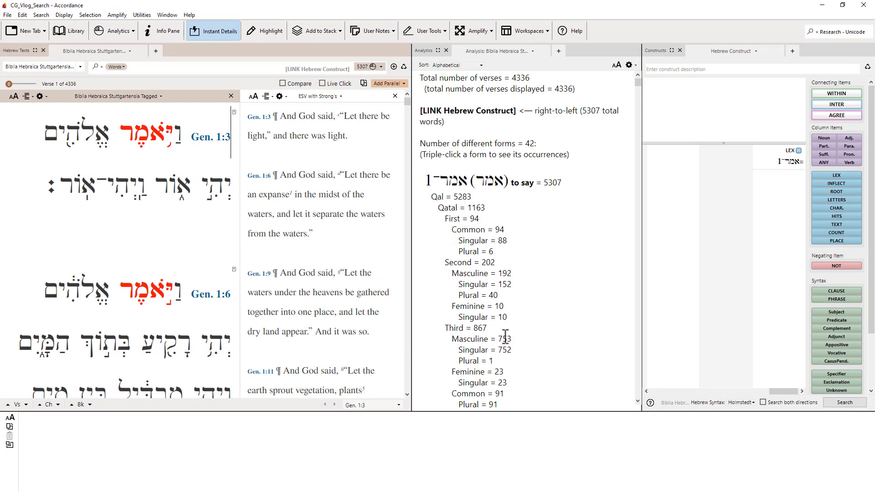
Add a Verb item beneath the lexeme in the same construct column and move its tag details dialog clear of the construct.
left_click(788, 186)
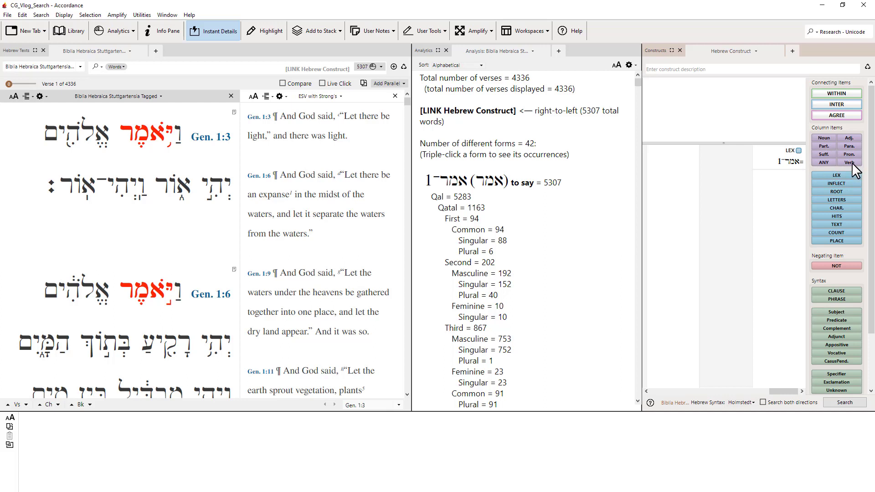
left_click_drag(853, 169, 791, 191)
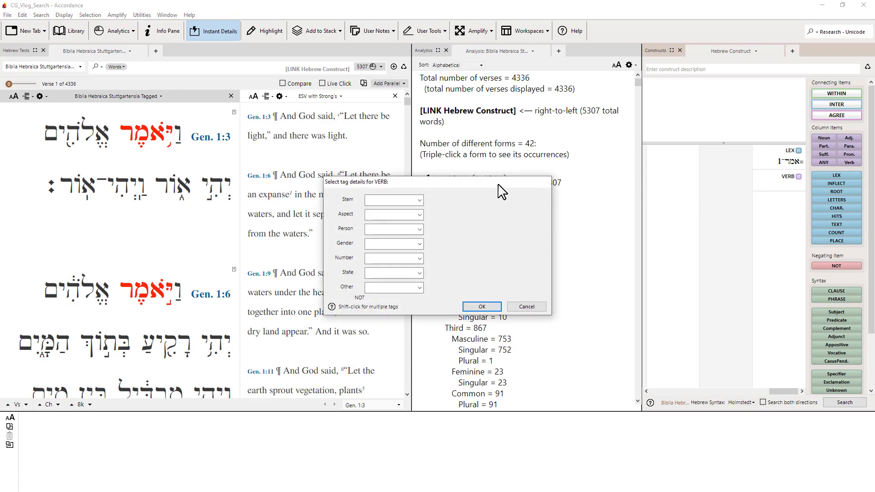
left_click_drag(501, 186, 767, 191)
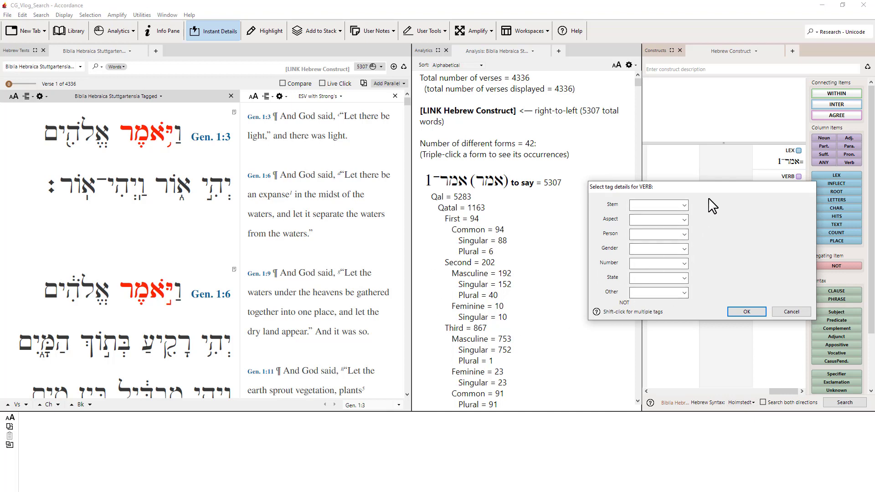
left_click_drag(714, 188, 719, 233)
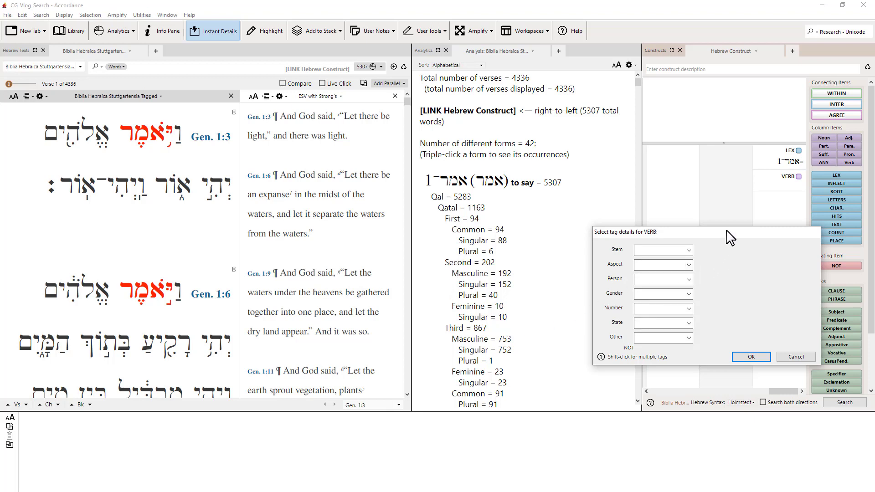
left_click_drag(728, 233, 702, 210)
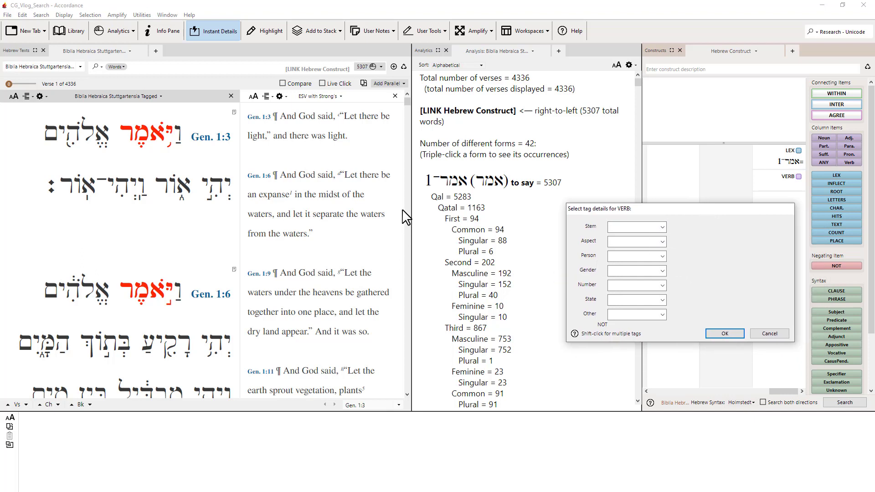
Set the verb tags to qal, qatal, third, masculine and singular, and rerun the construct search.
left_click(662, 227)
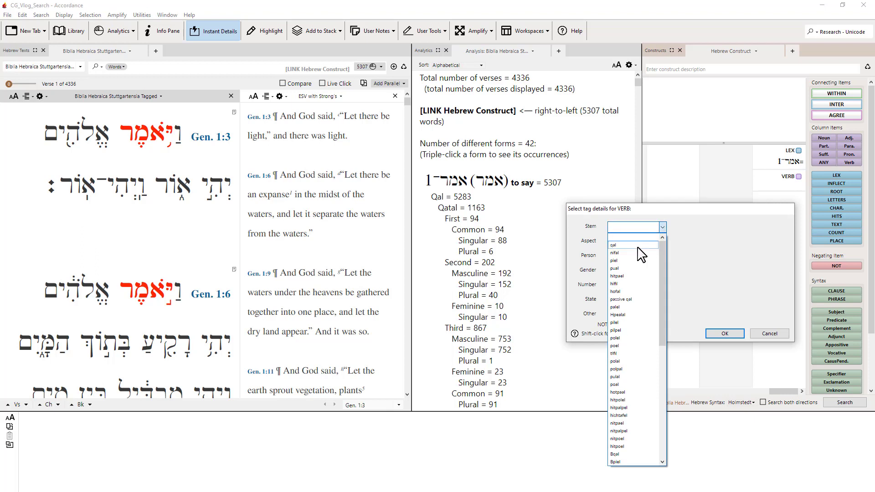
left_click(636, 245)
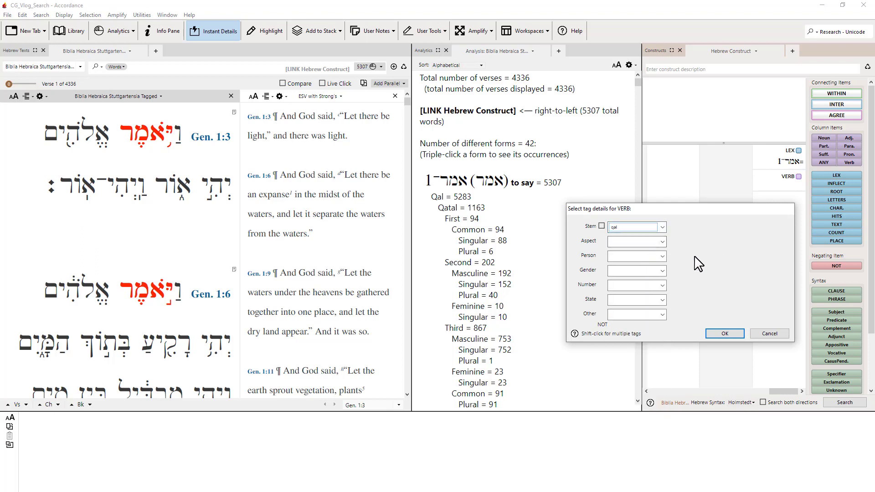
left_click(662, 241)
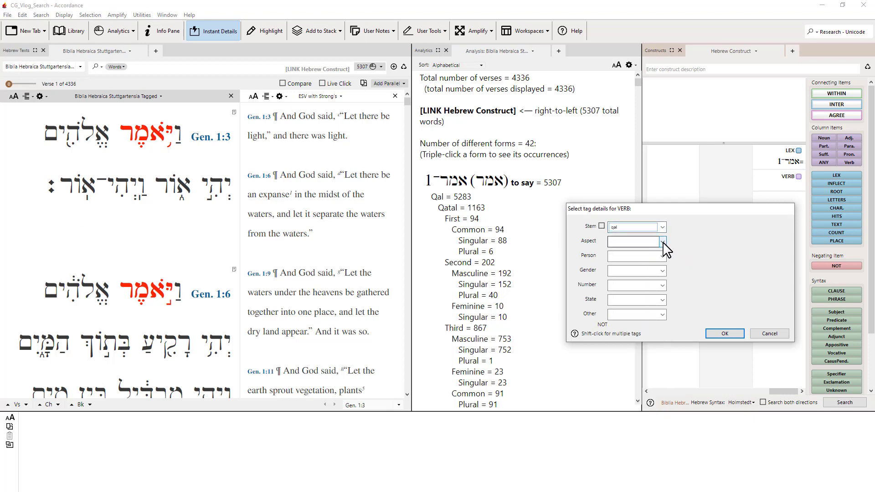
left_click(643, 260)
left_click(643, 257)
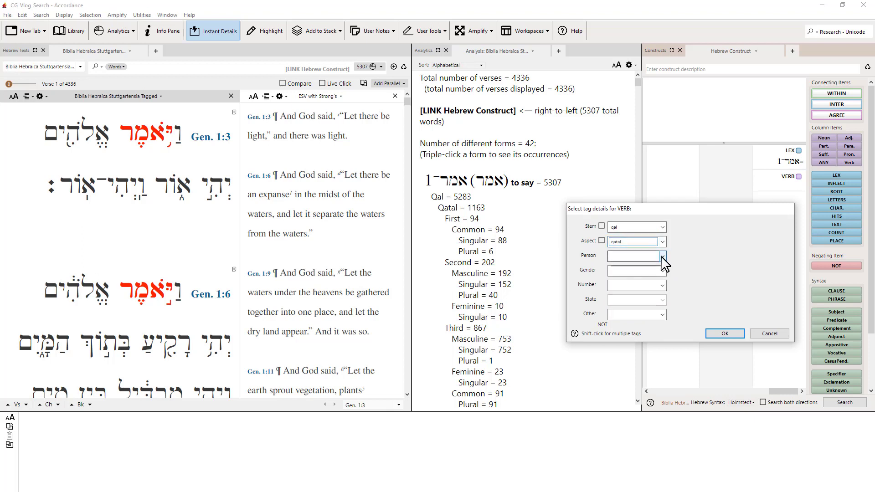
left_click(645, 289)
left_click(646, 271)
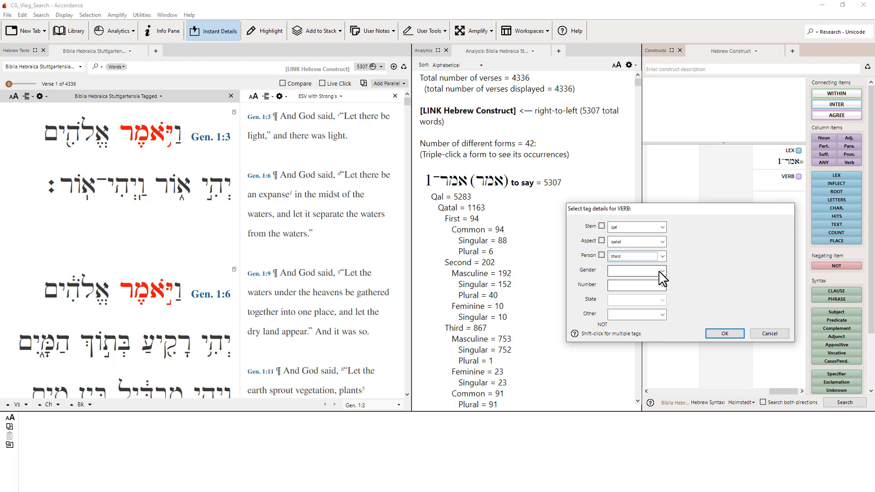
left_click(661, 289)
left_click(661, 286)
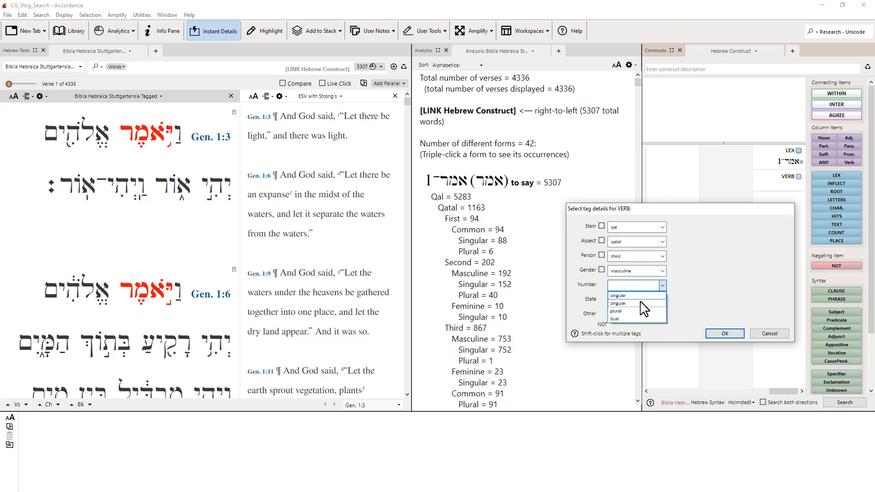
left_click(619, 296)
left_click(723, 333)
left_click(844, 403)
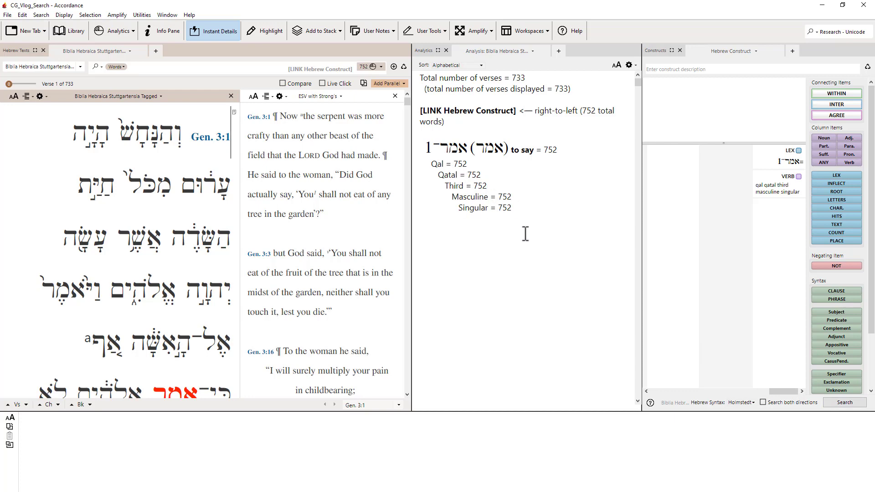
Add INFLECT below Number in the analysis display settings.
left_click(525, 244)
key("ctrl+t")
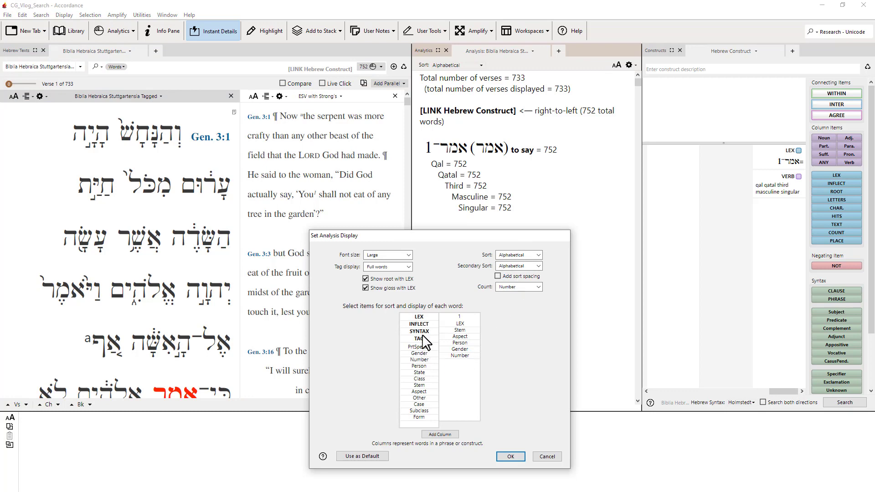
left_click_drag(419, 325, 462, 373)
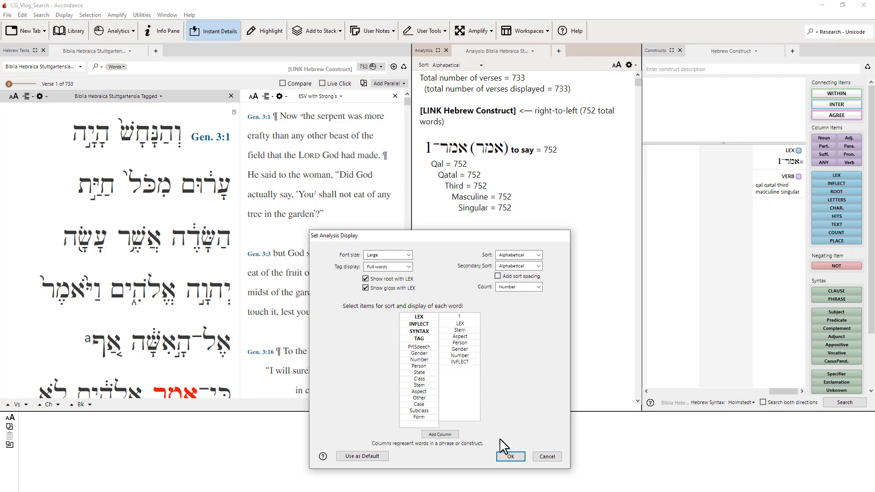
left_click(510, 456)
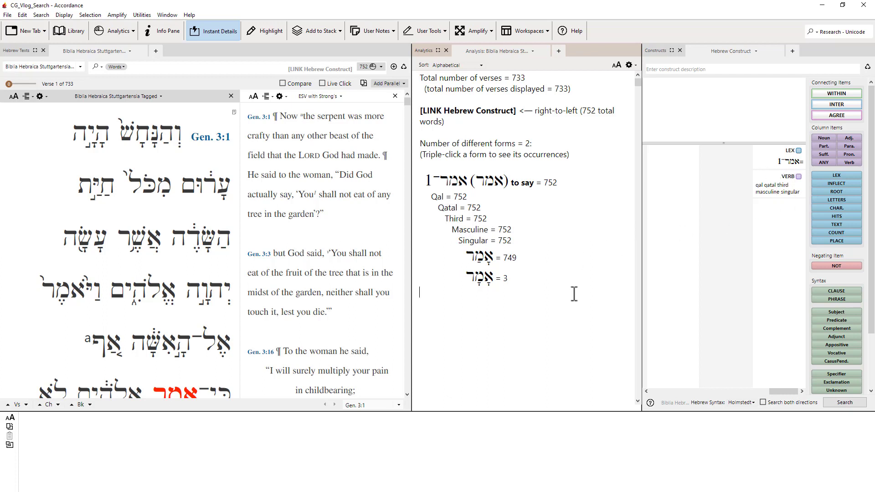
Remove Aspect, Person, Gender and Number from the analysis display, keeping only LEX, Stem and INFLECT.
key("ctrl+t")
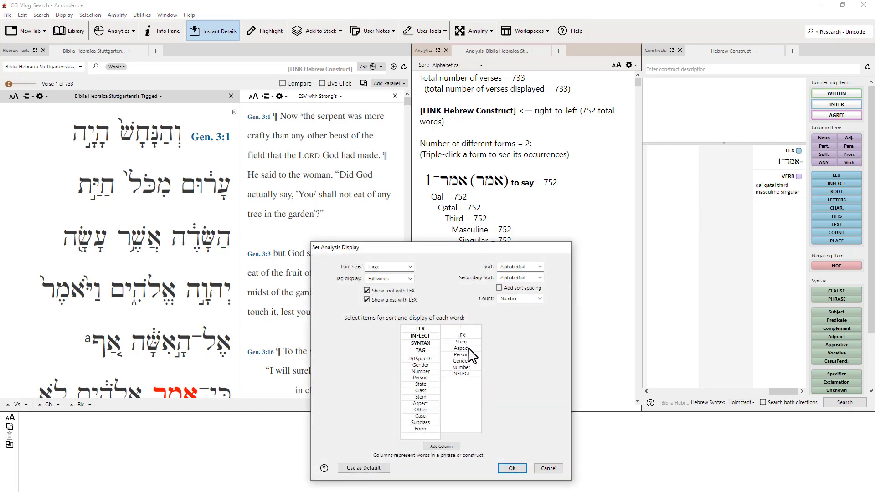
left_click(469, 348)
key("Delete")
left_click(469, 349)
key("Delete")
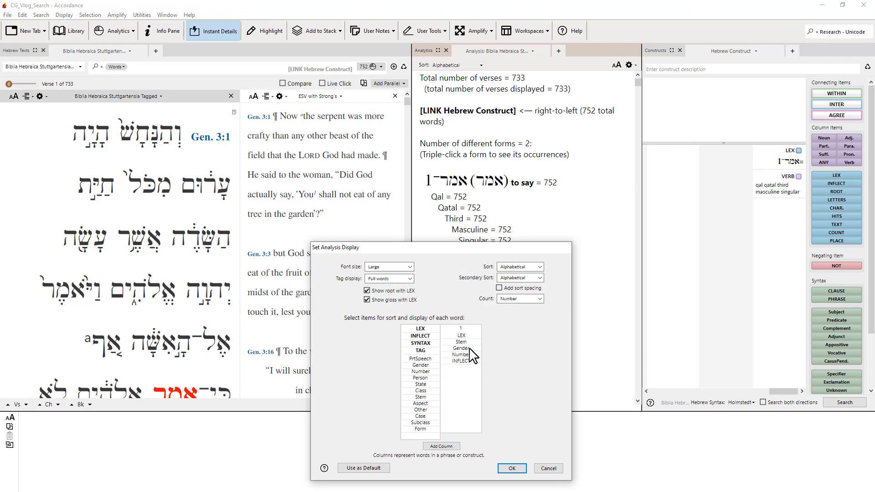
left_click(470, 349)
key("Delete")
left_click(469, 349)
key("Delete")
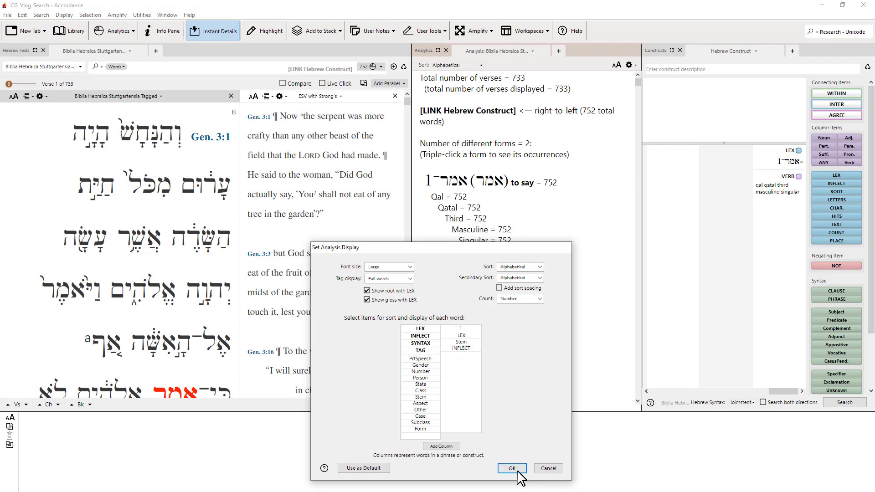
left_click(512, 468)
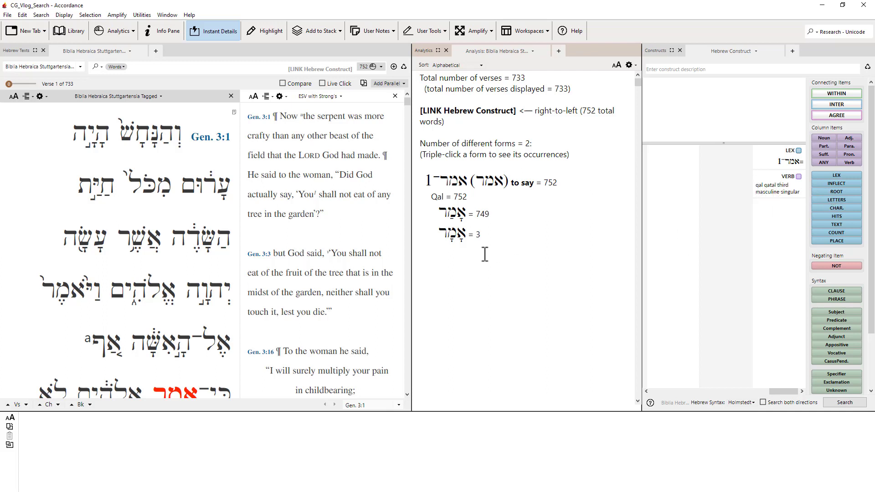
Reduce the Hebrew text size and look through the highlighted forms of אמר in the verses from Genesis 3:1 onwards.
mouse_move(188, 272)
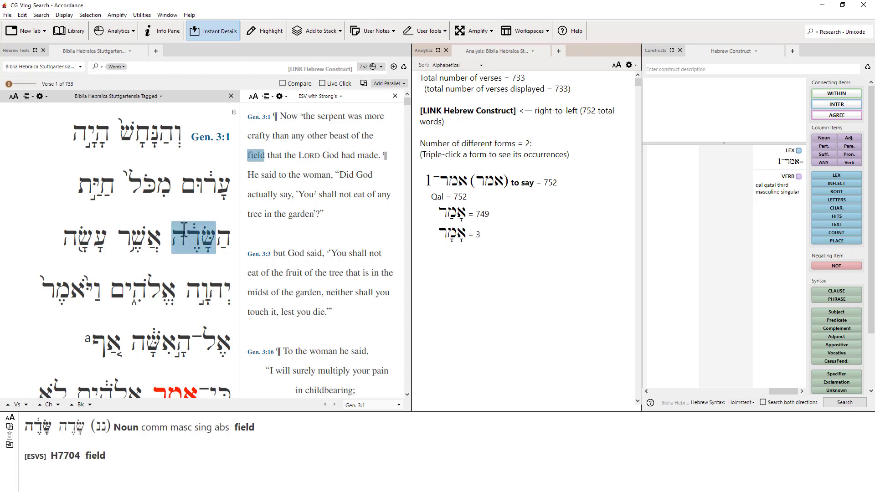
left_click(11, 97)
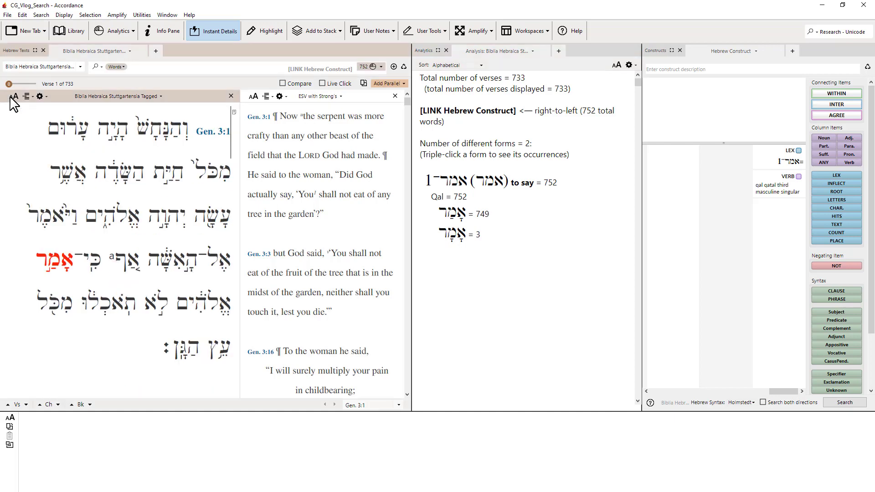
mouse_move(156, 303)
mouse_move(72, 264)
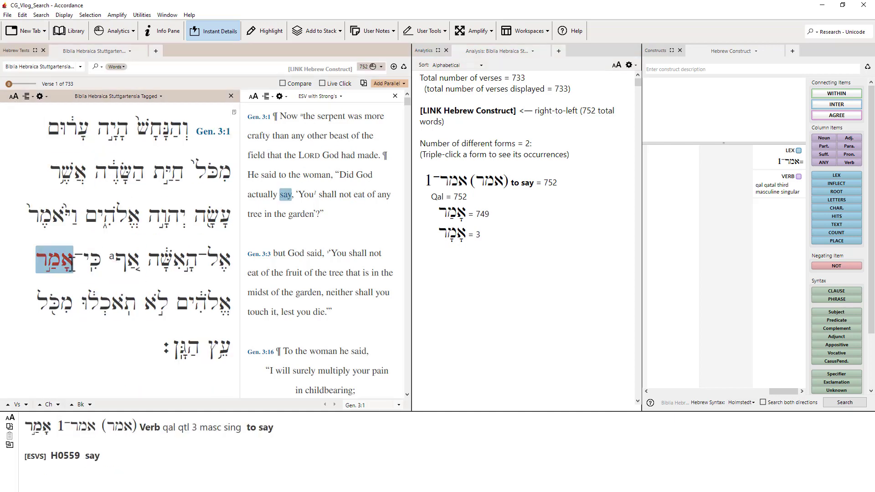
scroll(59, 264, "down", 6)
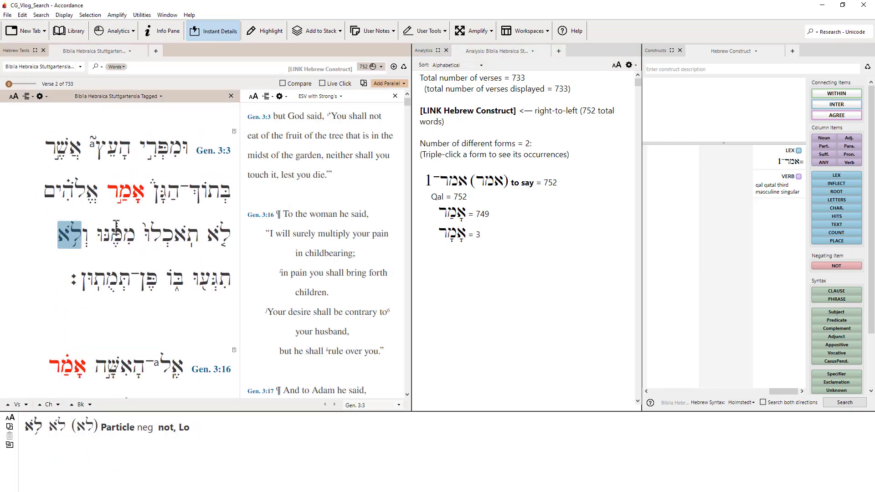
scroll(139, 191, "down", 3)
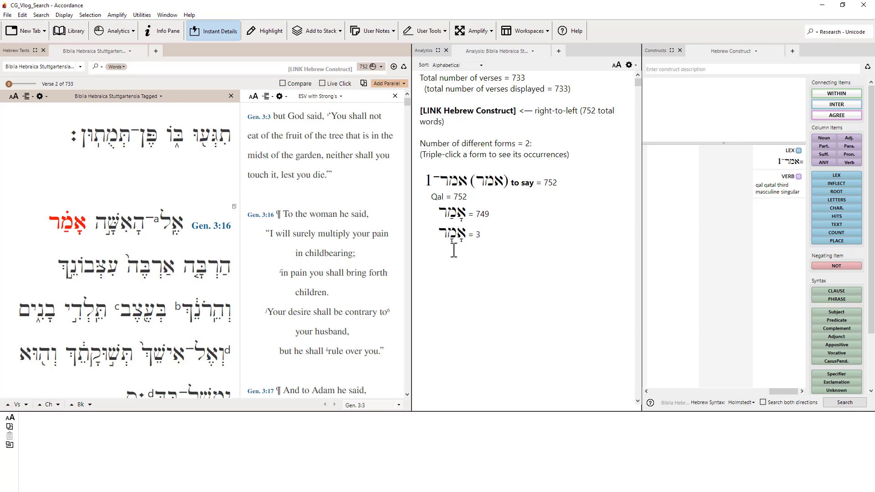
mouse_move(138, 274)
scroll(138, 279, "down", 1)
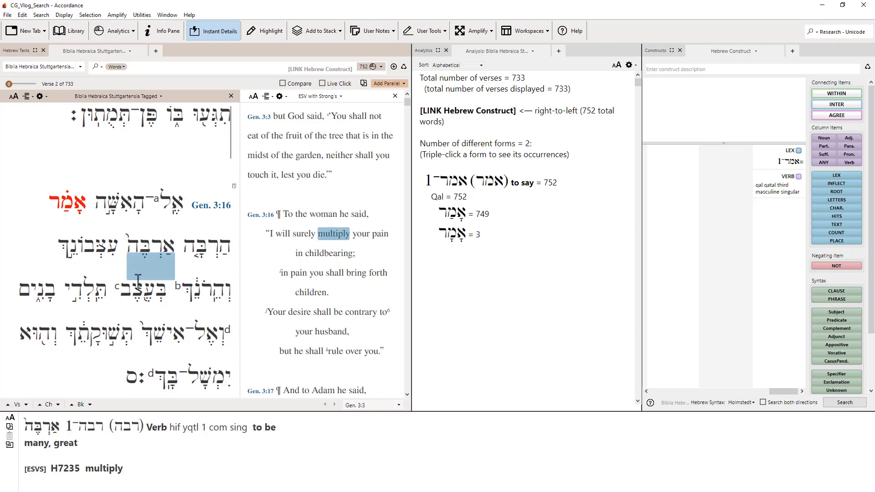
scroll(138, 278, "down", 10)
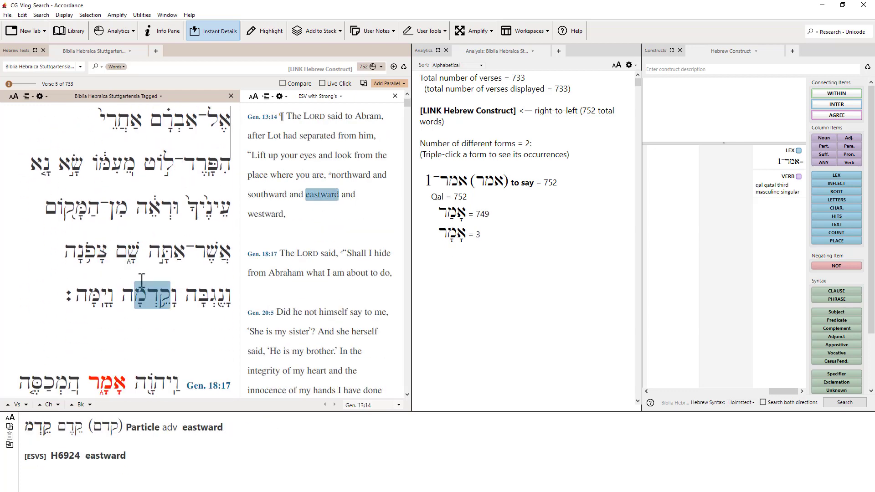
scroll(142, 279, "down", 10)
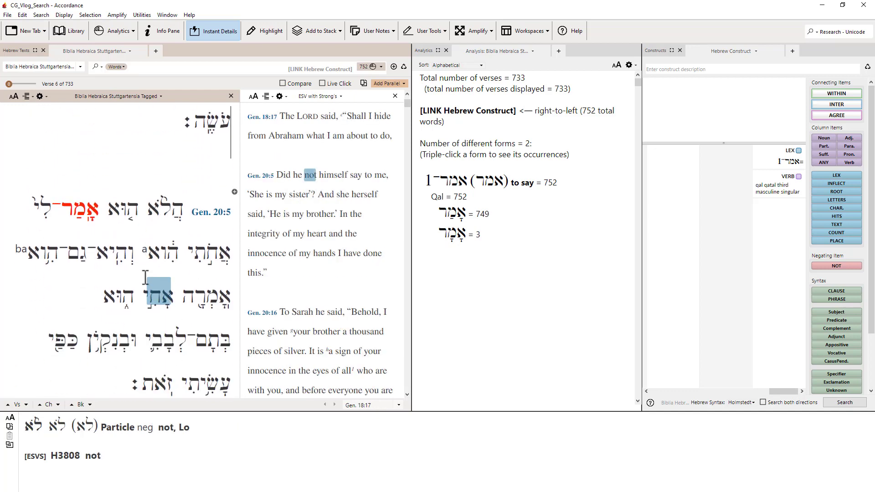
scroll(145, 277, "down", 6)
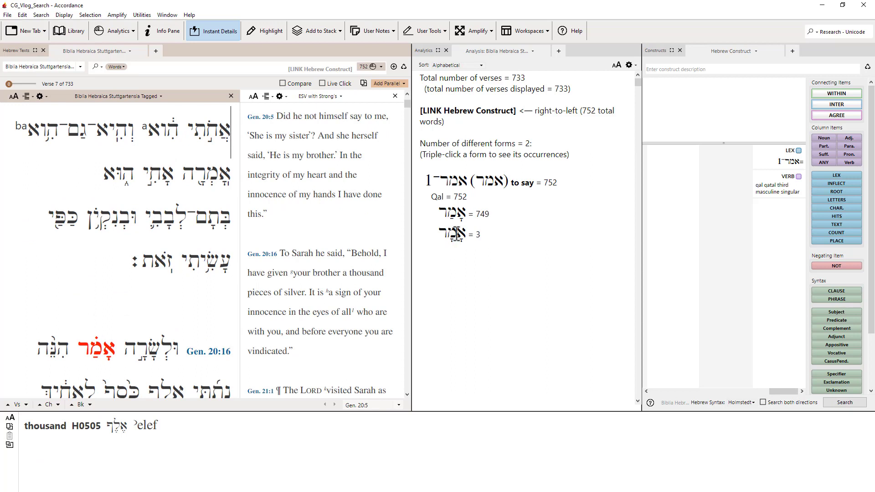
Show the occurrences of the inflected form אָמָר from the analysis and close the info pane beside them.
left_click_drag(430, 153, 564, 151)
left_click(497, 237)
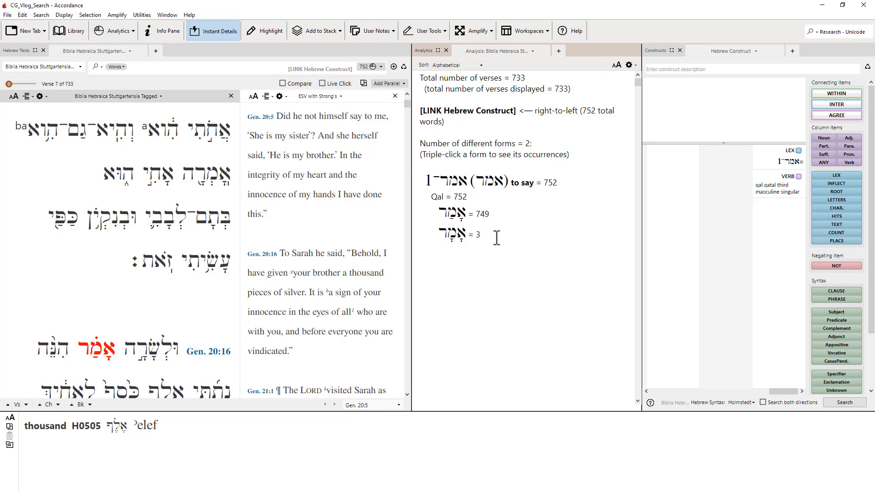
triple_click(454, 233)
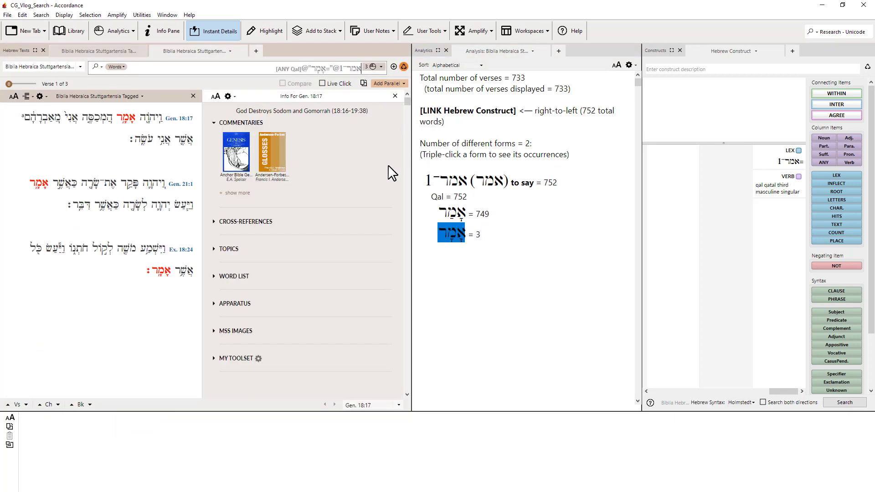
left_click(395, 96)
Check the parsing of the highlighted form in Genesis 18:17 and enlarge the Hebrew text by two steps.
mouse_move(333, 120)
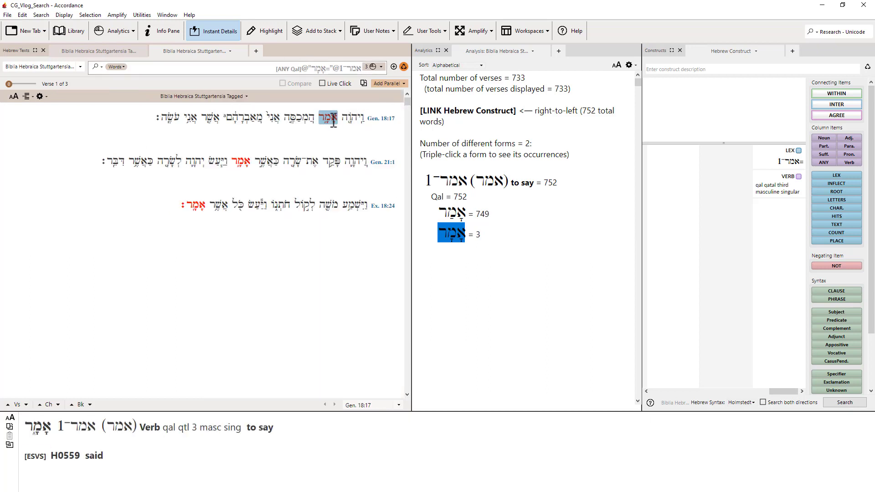
left_click(16, 97)
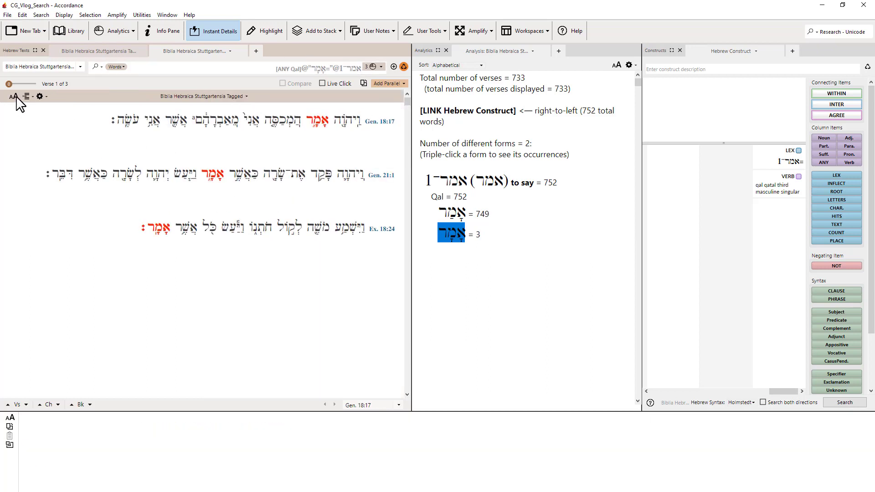
left_click(16, 97)
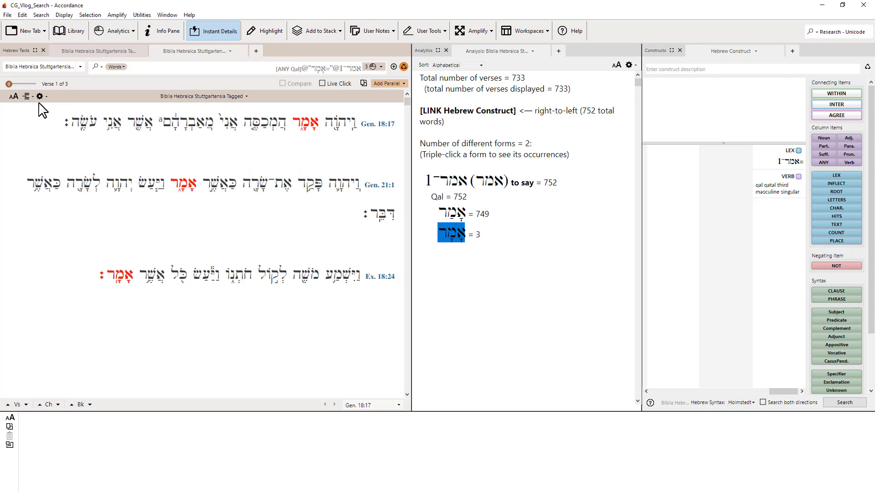
left_click(463, 248)
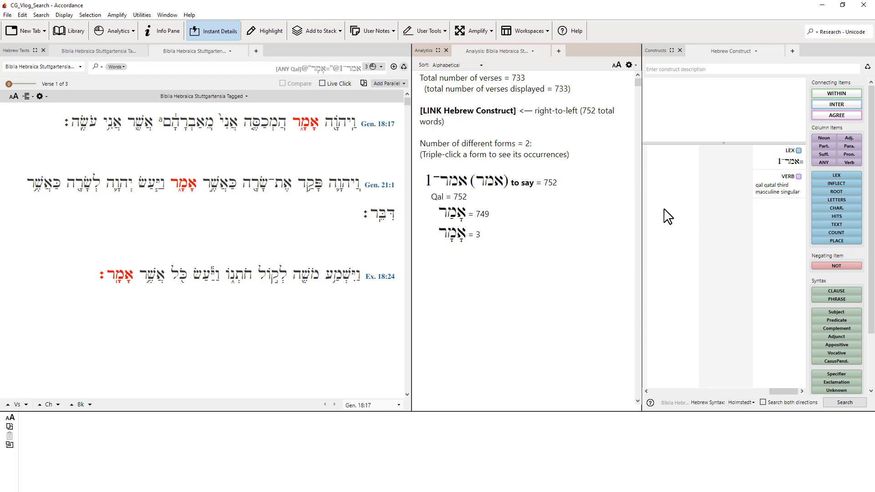
Replace the construct's lexeme with אָדָם-1 (man), using the exact lexeme.
mouse_move(373, 217)
double_click(785, 155)
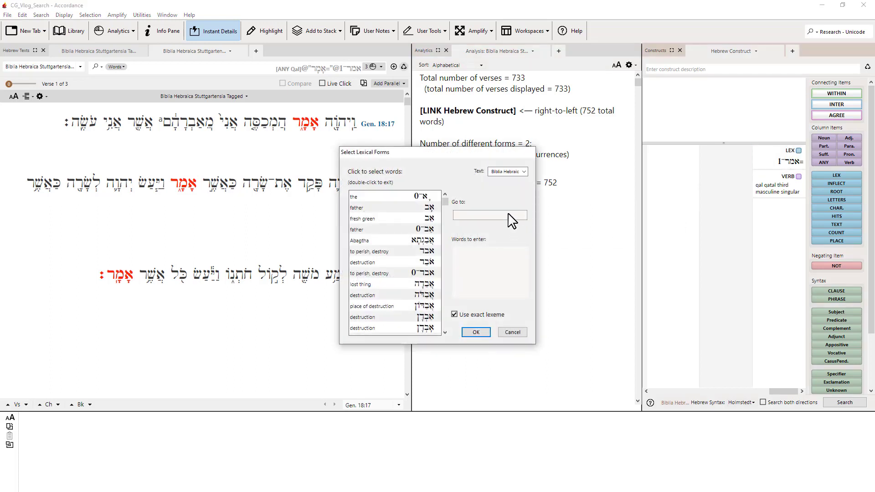
type("אד")
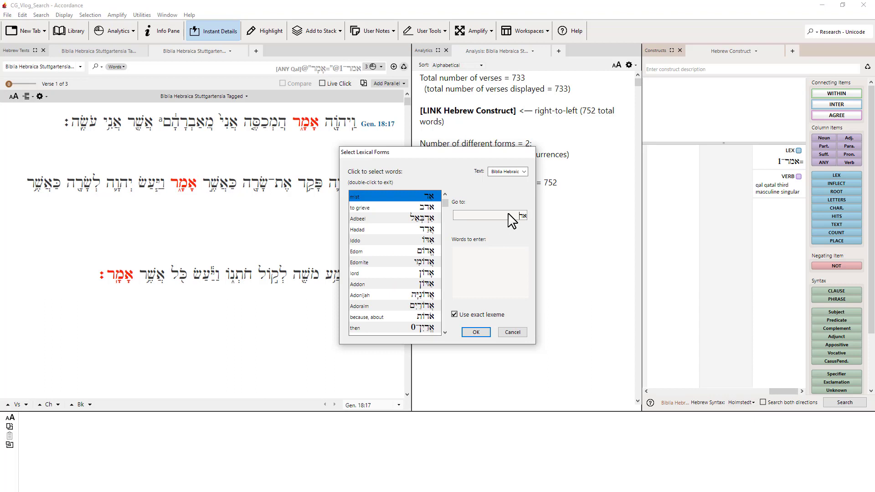
type("מ")
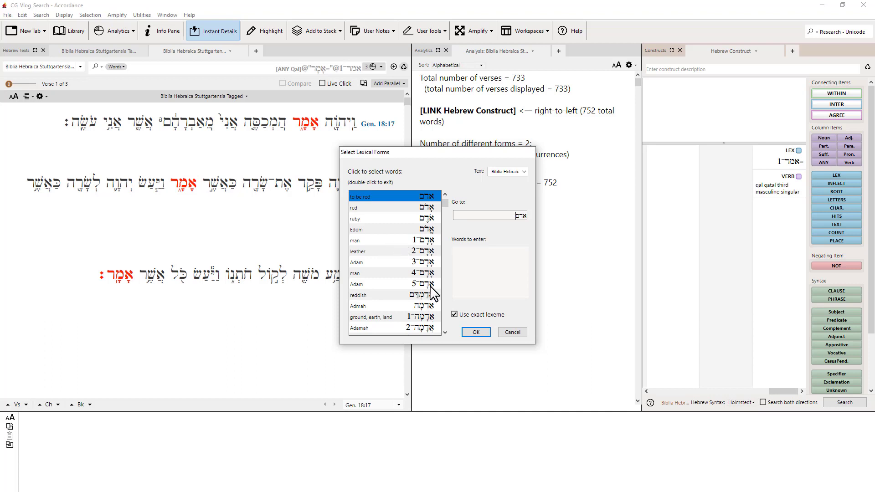
left_click(425, 238)
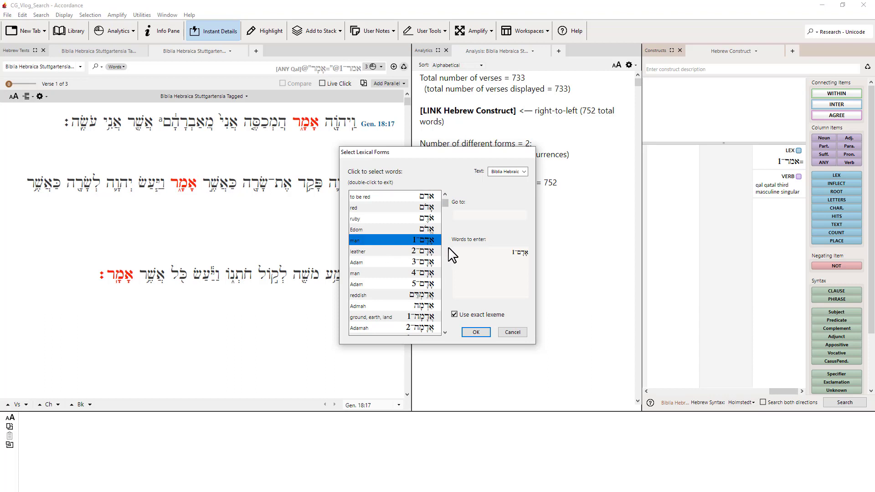
left_click(475, 331)
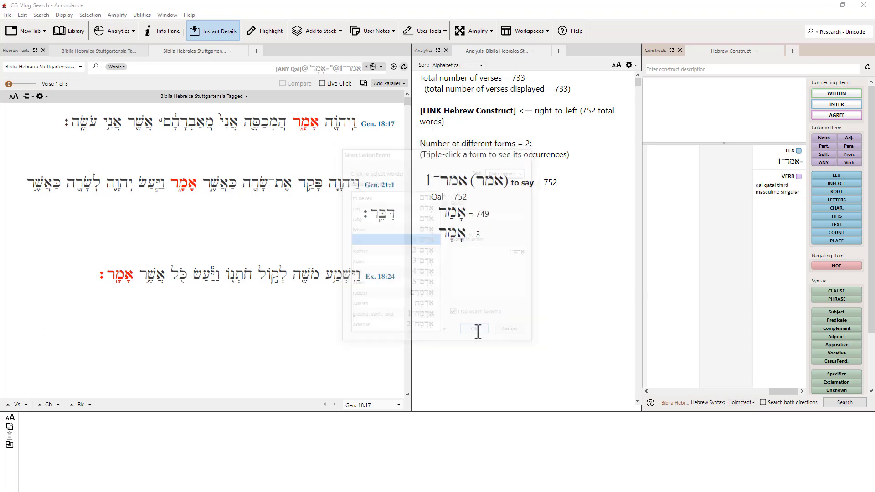
Remove the VERB item from beneath the lexeme and run the construct search.
left_click_drag(775, 177, 806, 238)
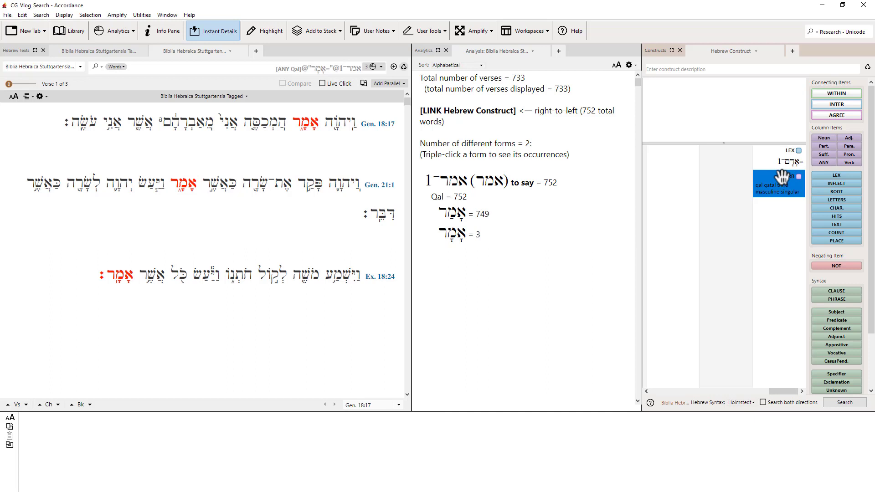
left_click_drag(782, 177, 784, 216)
left_click_drag(775, 178, 775, 177)
key("Delete")
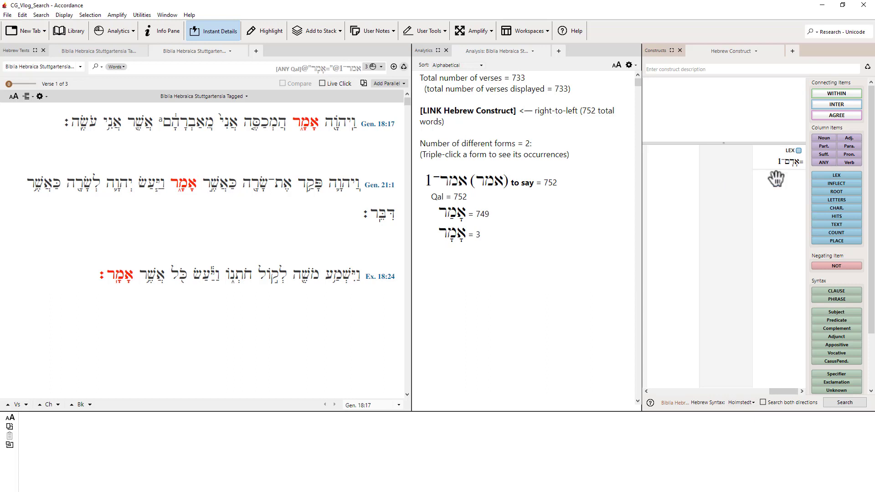
left_click(844, 402)
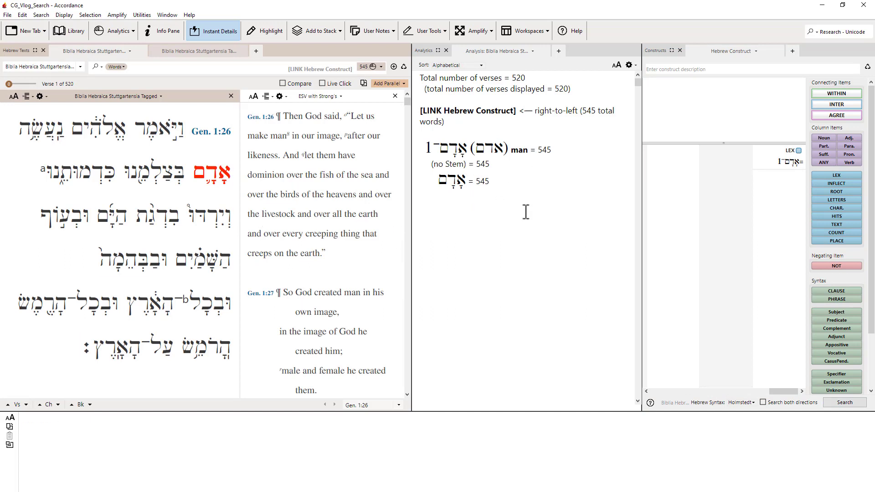
Widen the Bible text pane and examine the parsing of the highlighted forms of אָדָם from Genesis 1:26 onwards.
left_click_drag(422, 228, 456, 226)
mouse_move(243, 176)
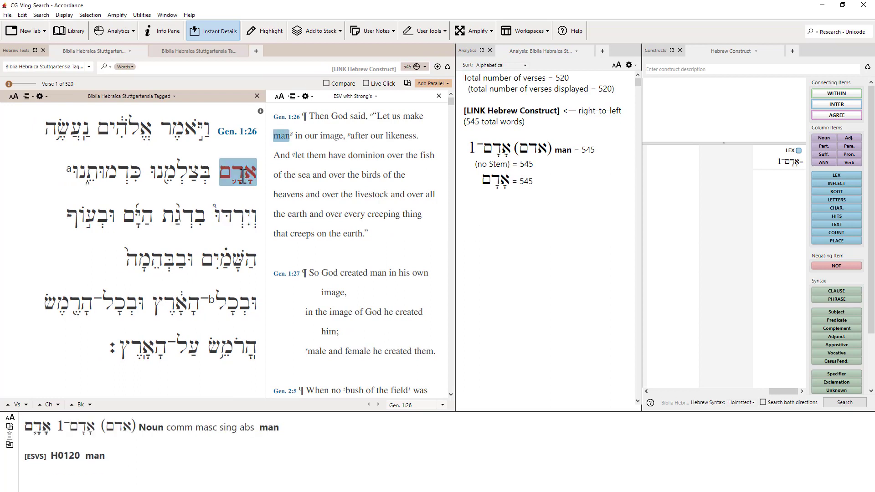
scroll(243, 176, "down", 5)
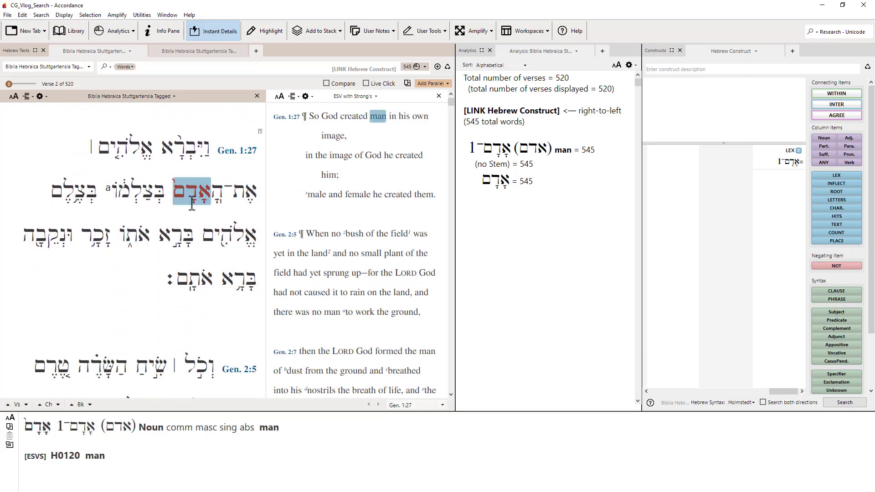
scroll(191, 204, "down", 8)
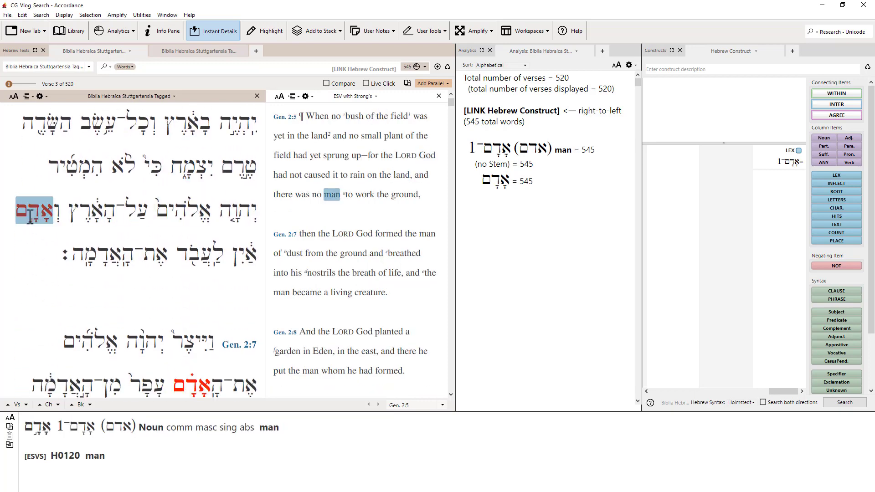
scroll(30, 216, "down", 5)
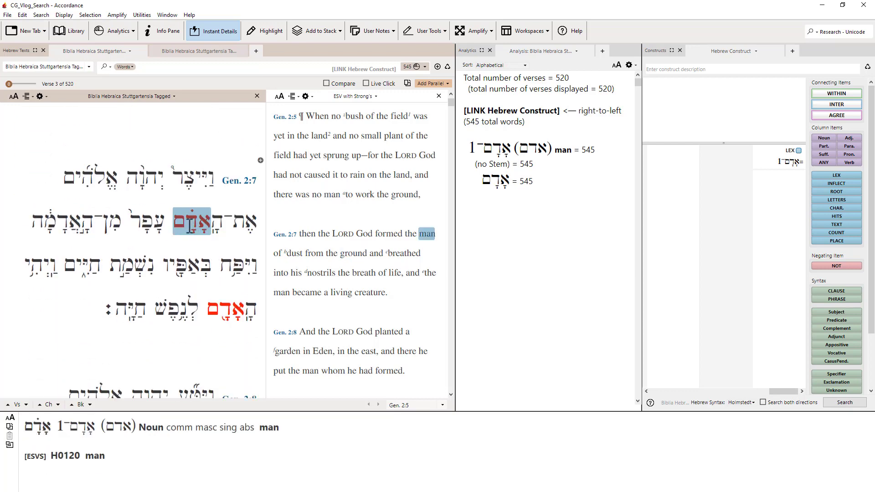
scroll(180, 224, "down", 6)
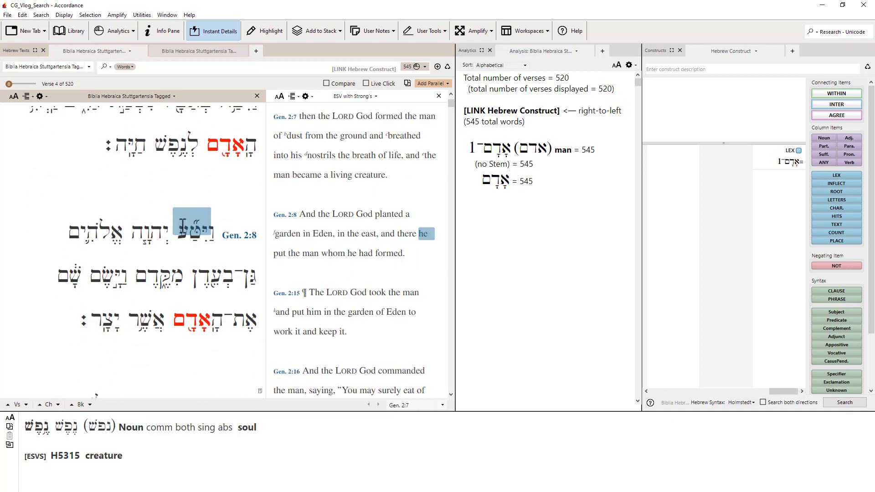
Replace the construct's lexeme with אָדָם-3 (Adam), run the search and check the highlighted word in Genesis 2:20.
double_click(783, 157)
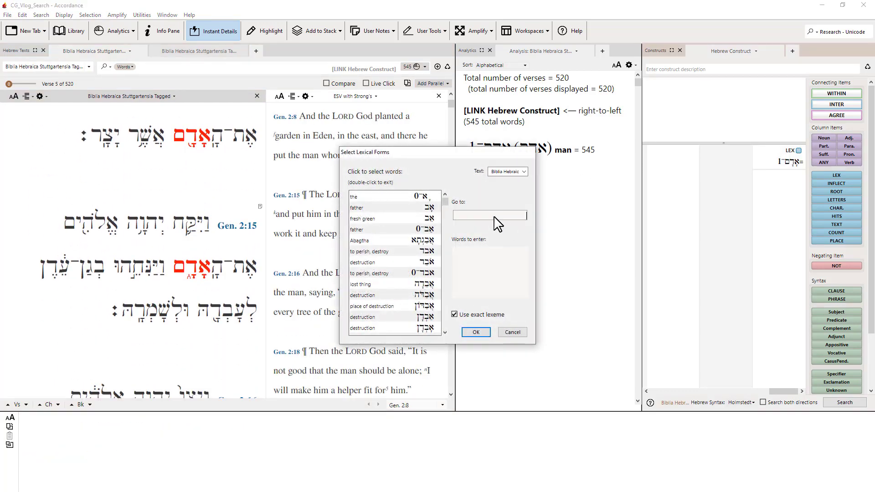
type("אד")
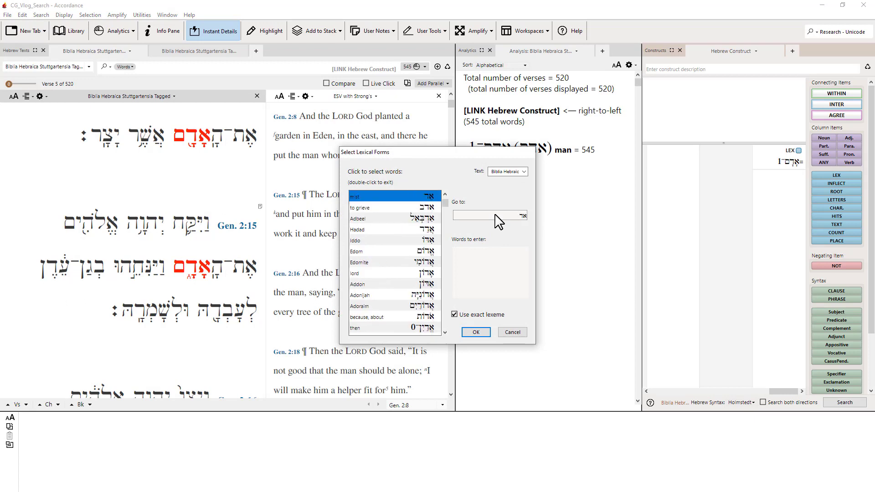
type("ם")
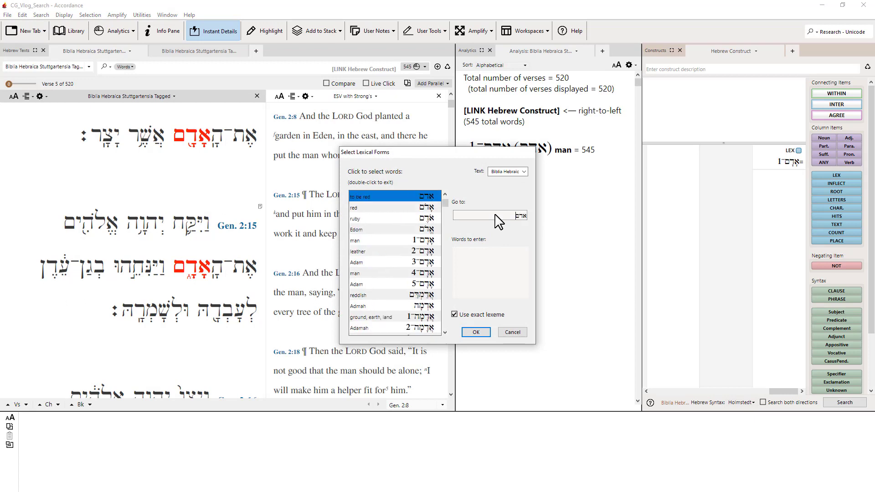
left_click(423, 263)
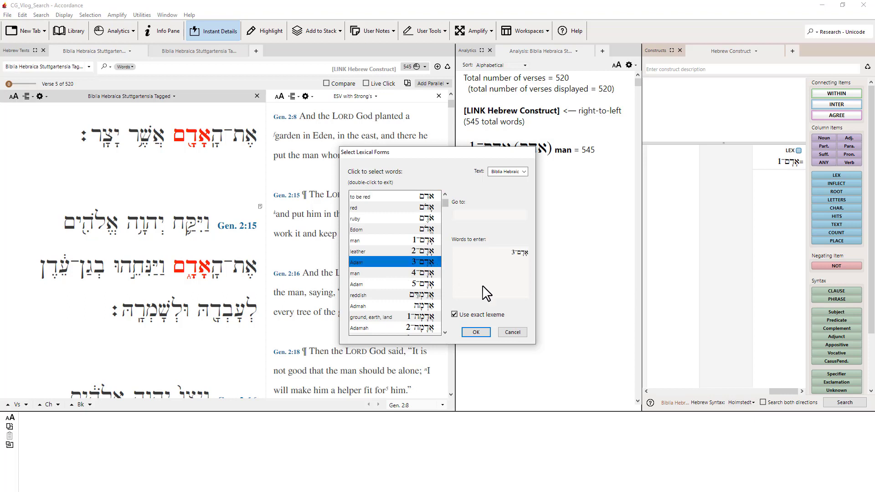
left_click(475, 332)
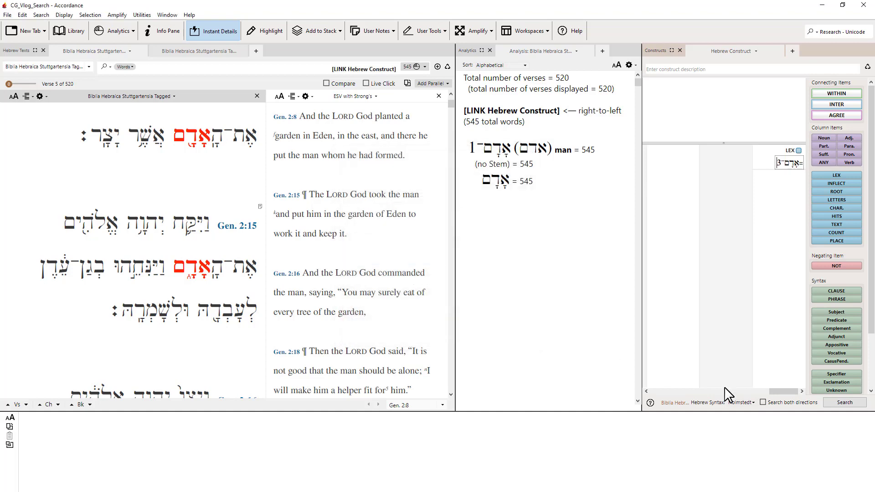
left_click(840, 403)
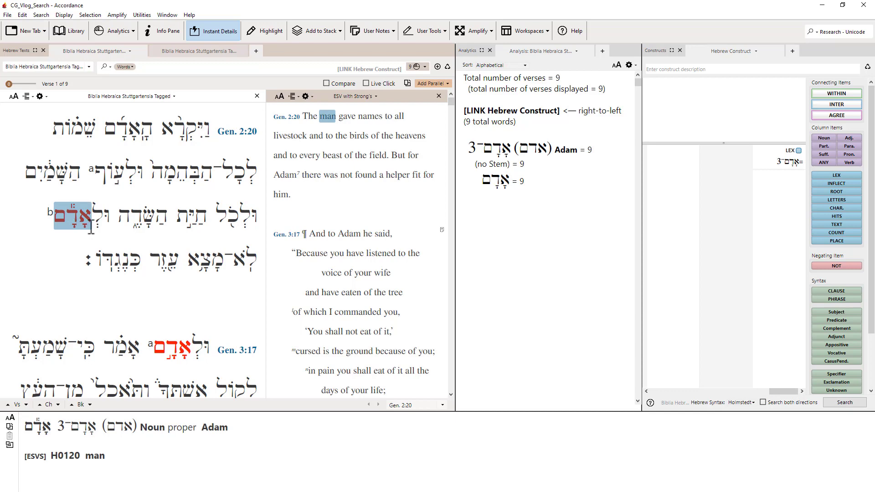
left_click(69, 222)
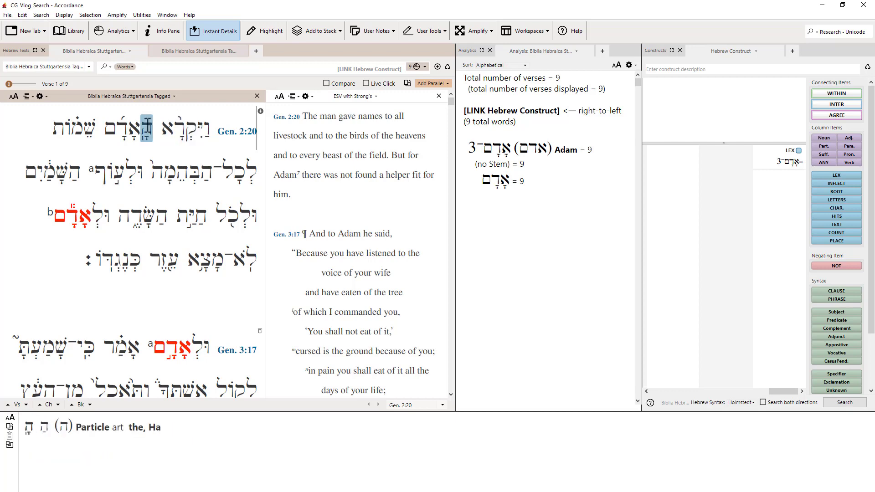
Switch the construct's lexeme back to אָדָם-1 (man) and rerun the search.
double_click(777, 148)
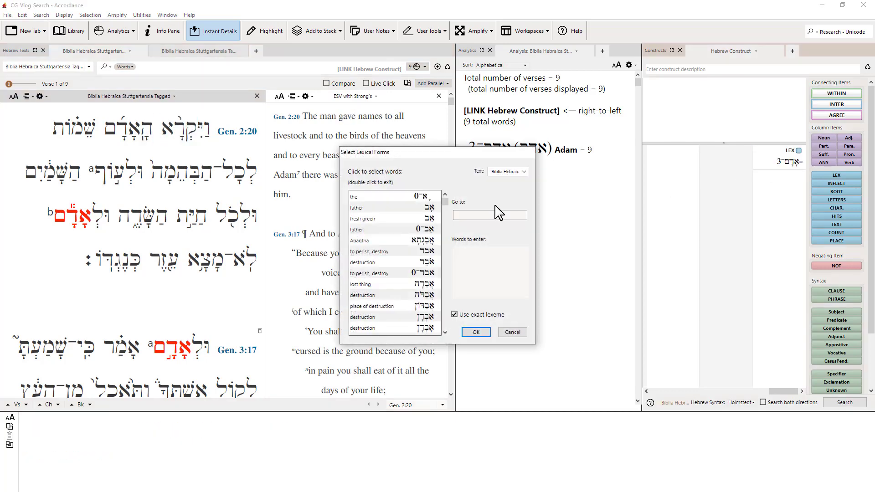
type("אדם")
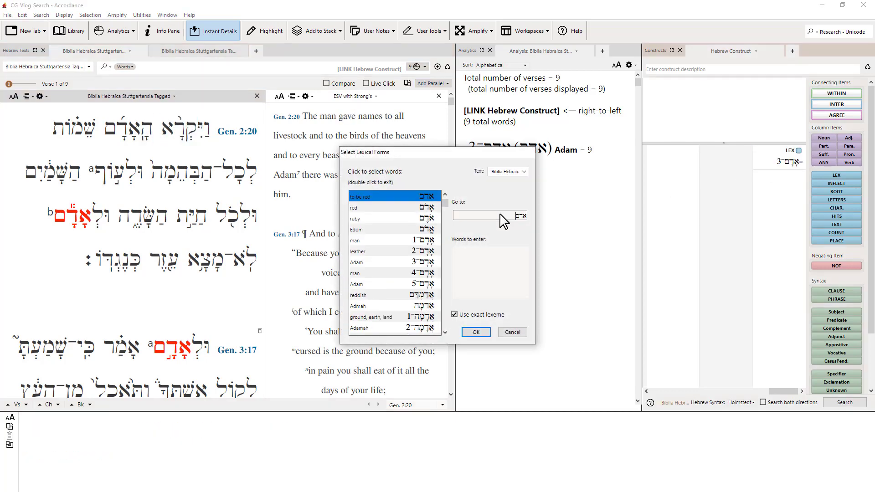
left_click(425, 241)
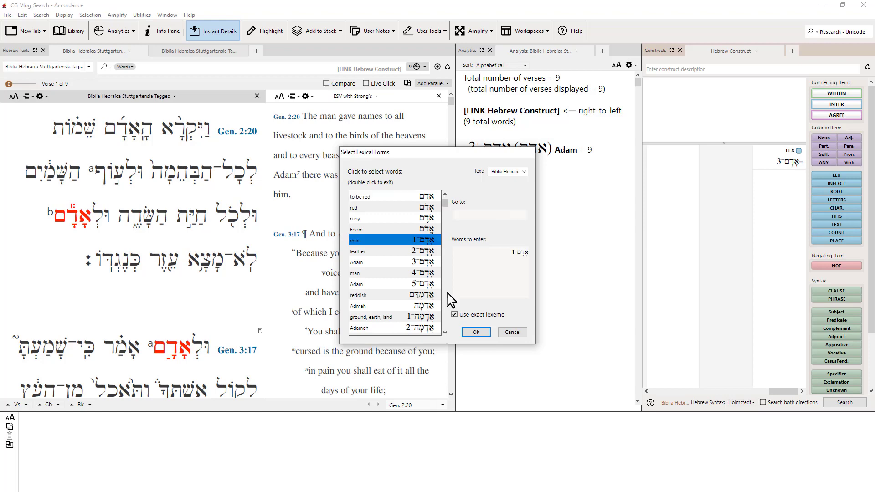
left_click(476, 332)
left_click(844, 402)
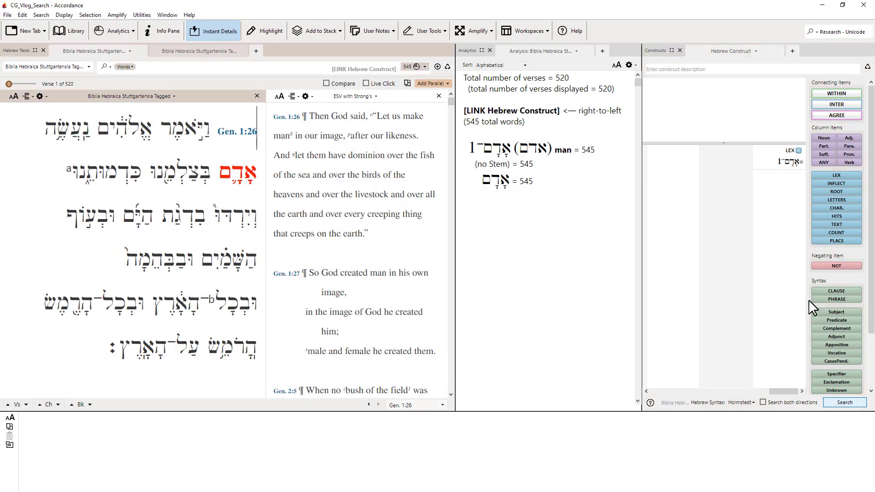
Advance verse by verse through the hits to Genesis 2:20 and compare the parsing of both occurrences of אדם there.
left_click(25, 405)
left_click(26, 404)
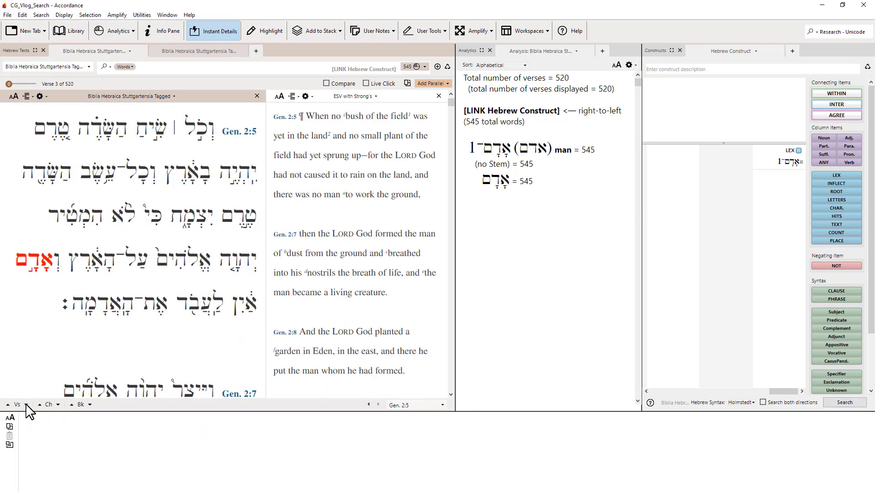
left_click(26, 405)
left_click(26, 405)
left_click(26, 405)
left_click(26, 405)
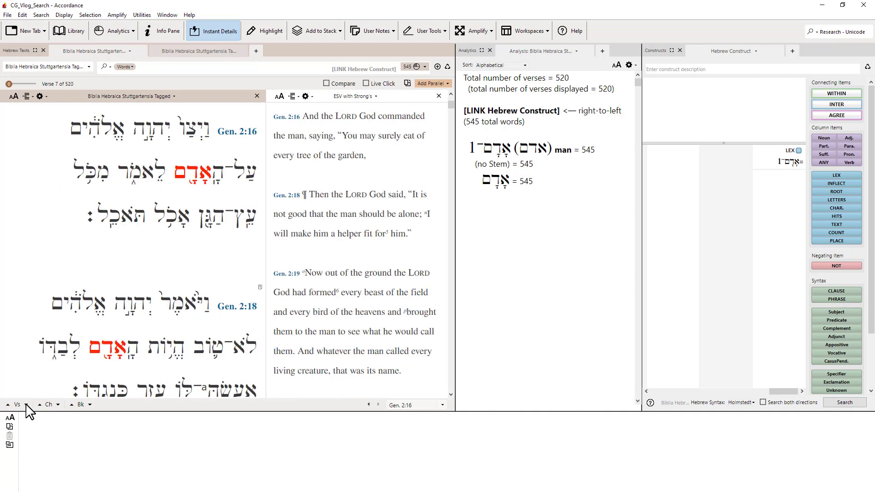
left_click(26, 405)
left_click(26, 405)
left_click(26, 405)
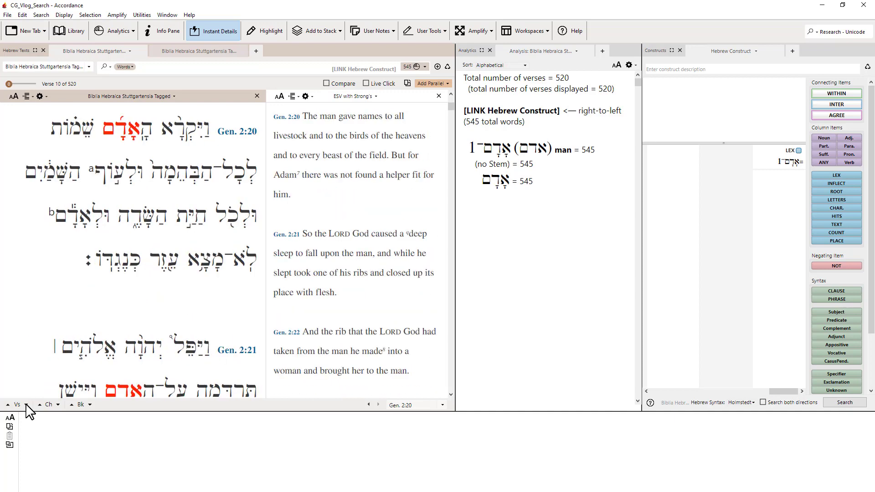
mouse_move(132, 126)
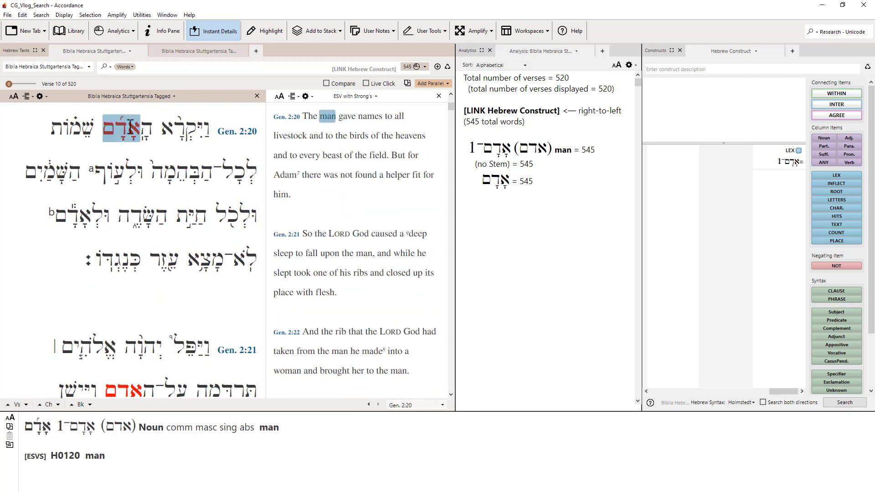
mouse_move(77, 212)
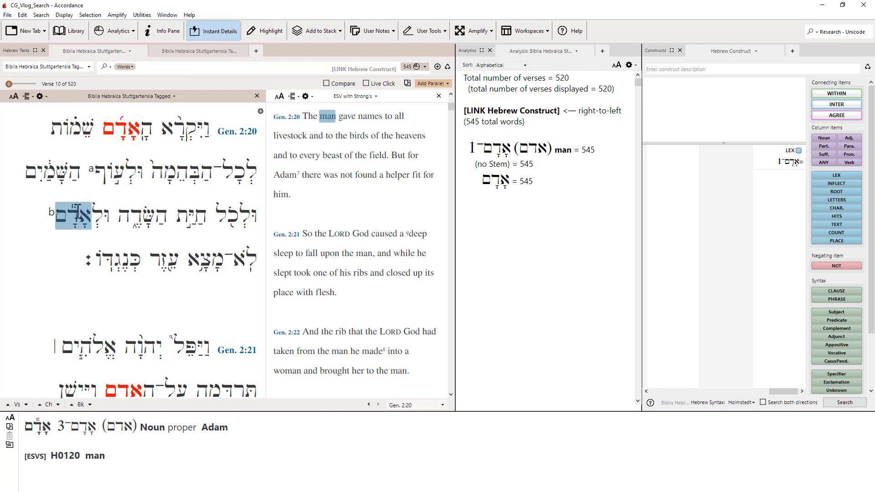
Replace the construct's lexeme with both אָדָם-1 (man) and אָדָם-3 (Adam) as exact lexemes and run the search.
left_click(783, 151)
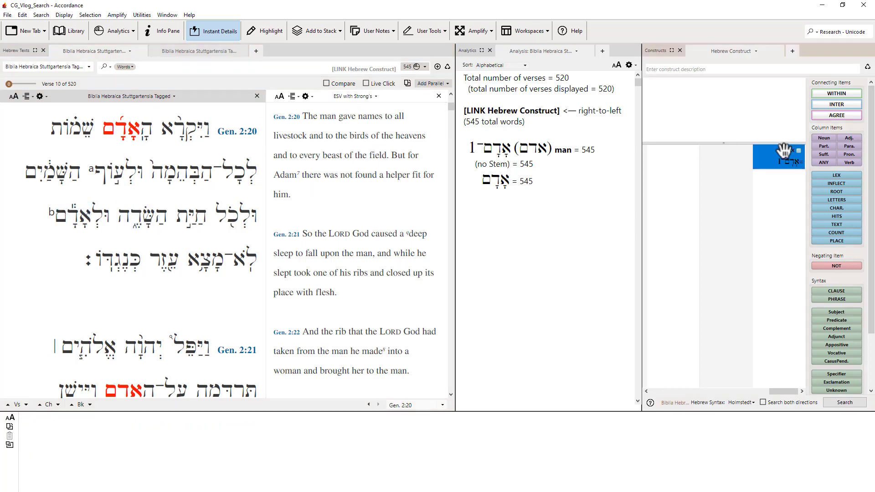
double_click(784, 150)
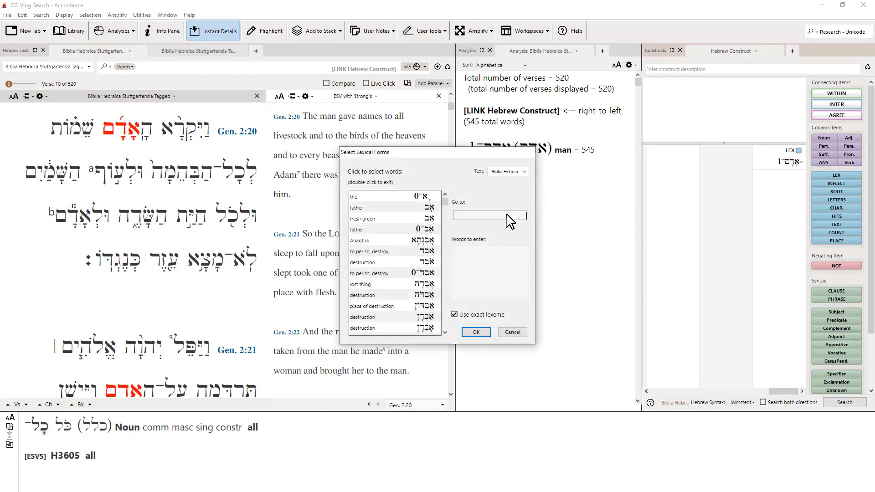
type("אדם")
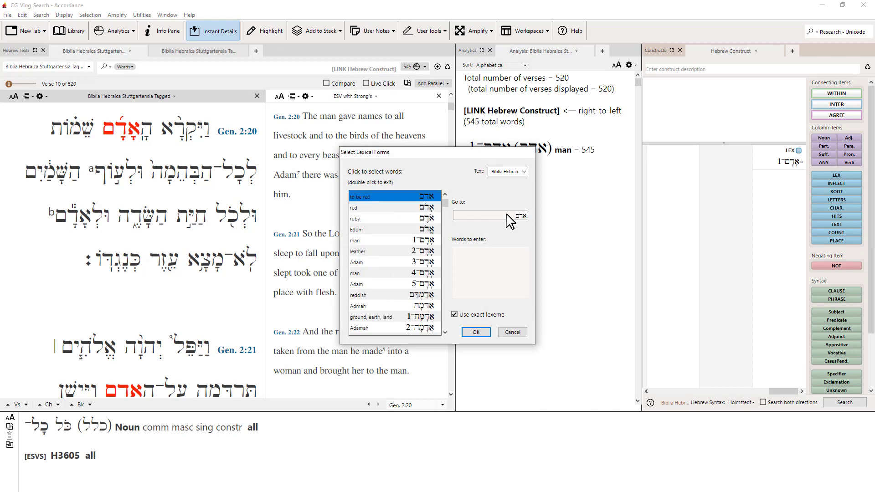
left_click(425, 242)
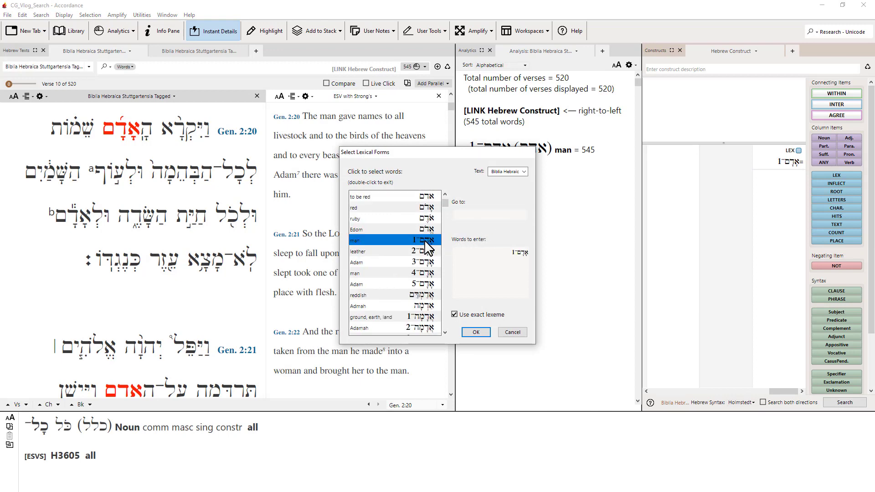
left_click(429, 263)
left_click(476, 332)
left_click(844, 402)
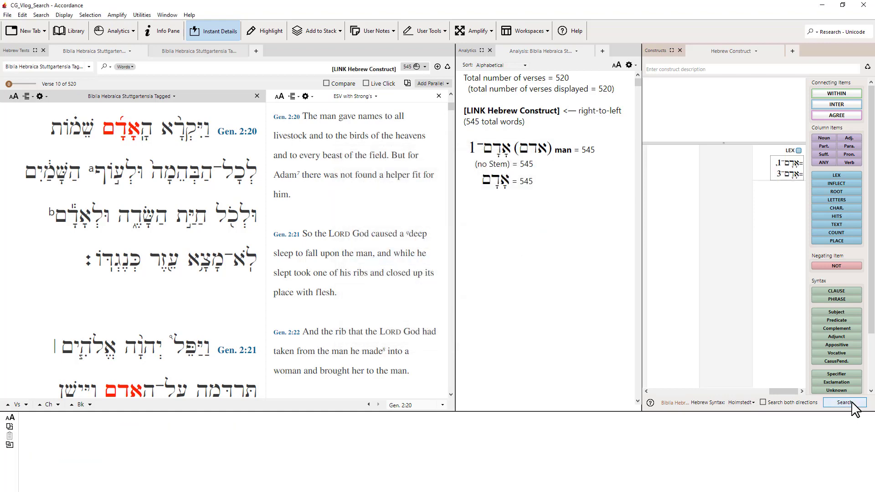
Advance verse by verse through the combined hits to Genesis 2:20 and check the highlighted occurrences of אדם.
left_click(26, 404)
left_click(26, 405)
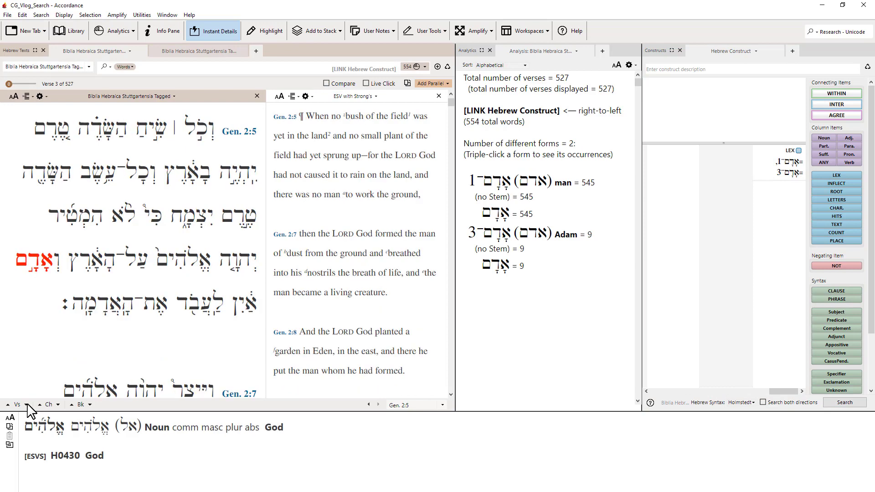
left_click(27, 404)
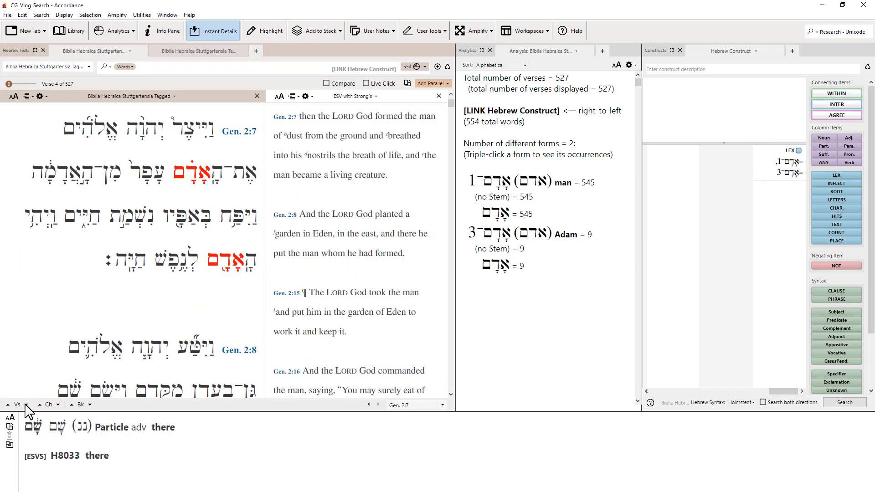
left_click(26, 404)
left_click(27, 404)
left_click(26, 405)
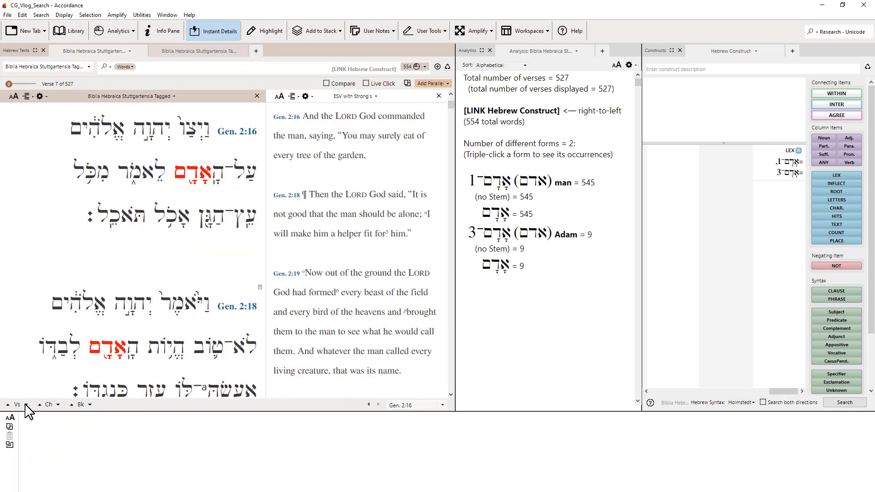
left_click(26, 405)
left_click(26, 405)
left_click(27, 404)
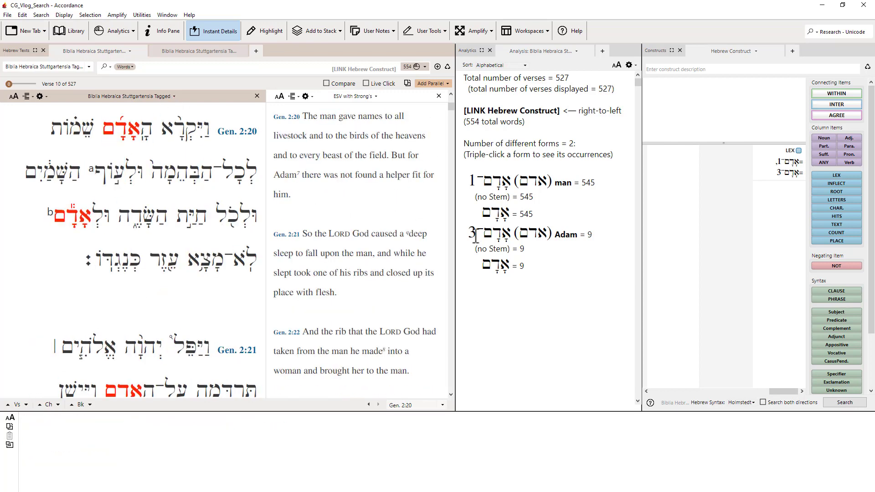
Replace the construct's lexemes with אָדָם-5 (Adam), run the search and check the highlighted words in Joshua 3:16 and Hosea 6:7.
left_click(771, 151)
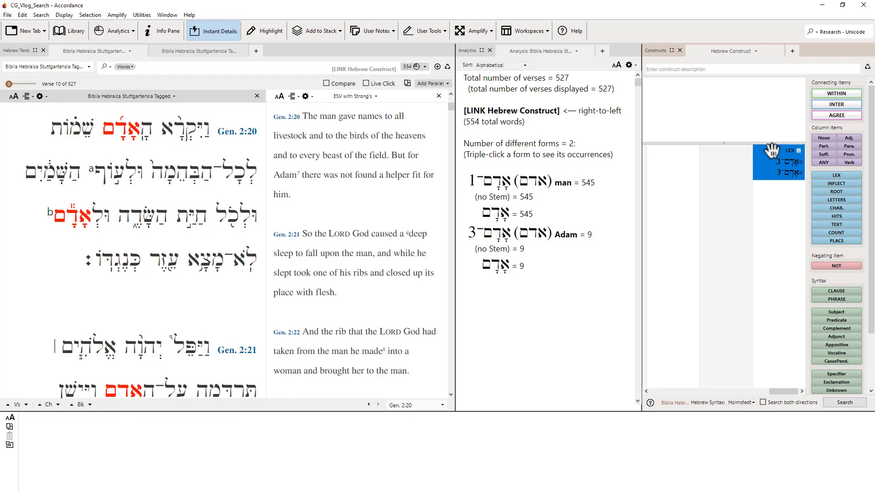
double_click(771, 150)
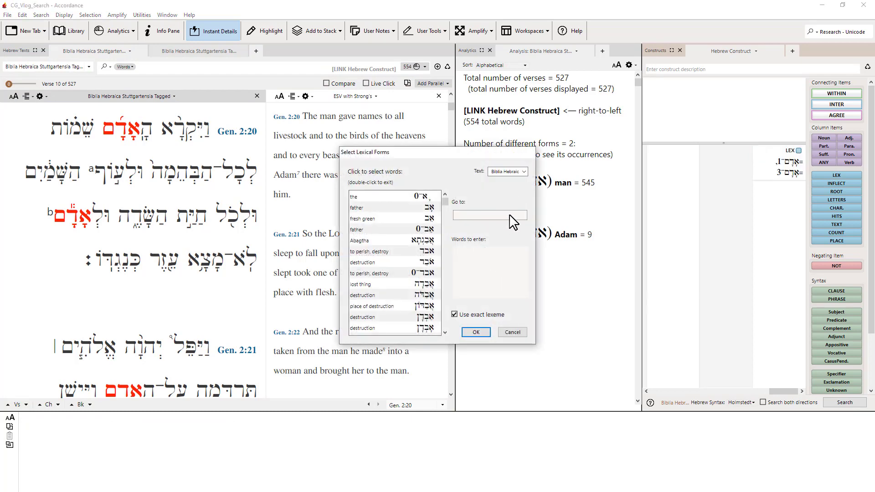
type("אדם")
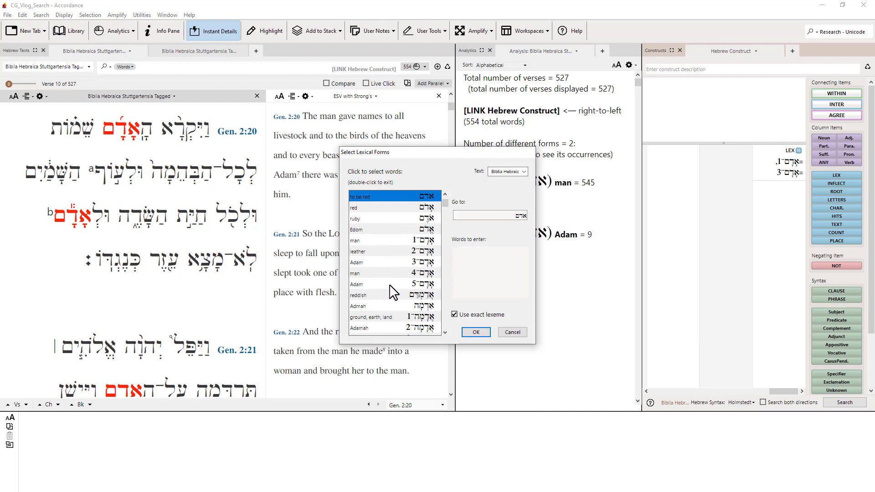
left_click(428, 284)
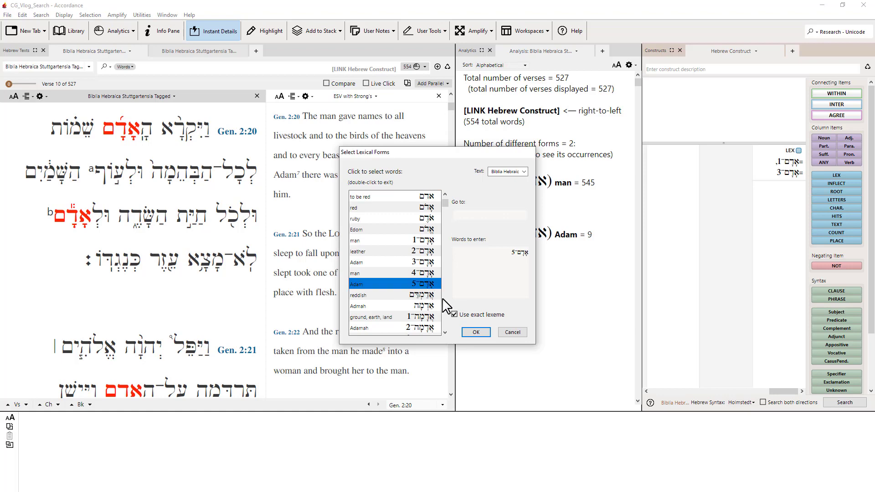
left_click(476, 332)
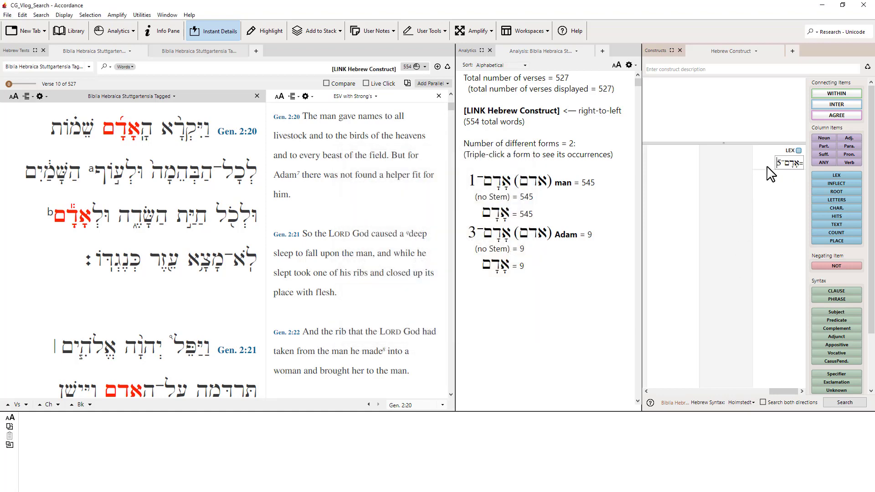
left_click(854, 403)
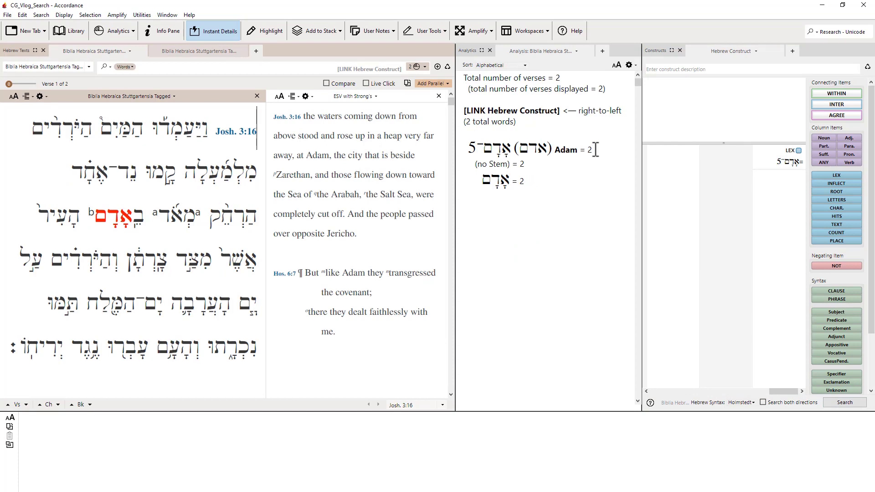
mouse_move(226, 116)
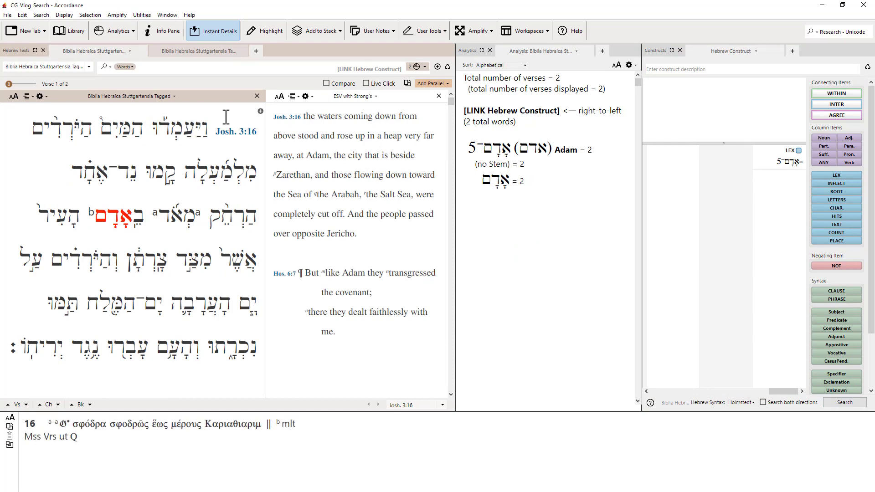
mouse_move(123, 220)
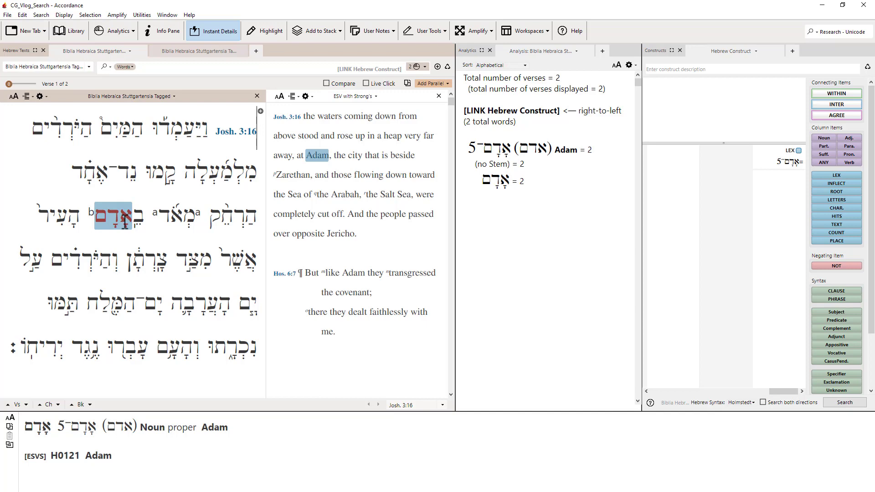
scroll(125, 223, "down", 3)
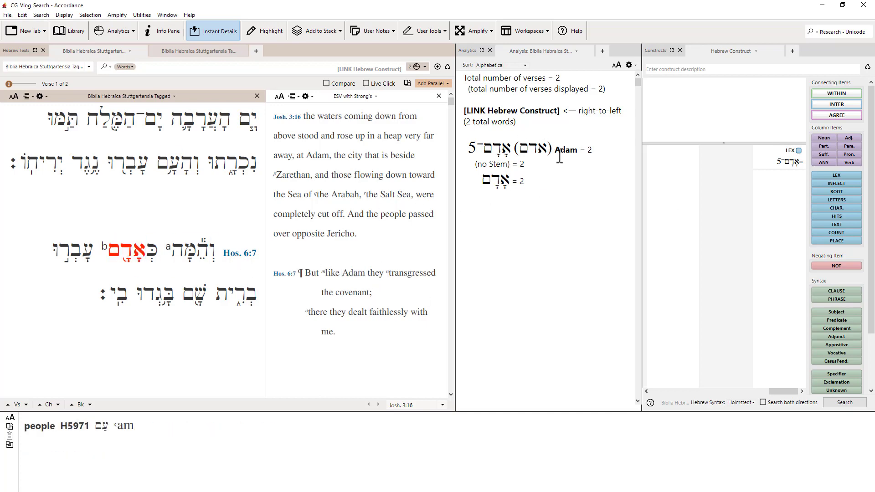
double_click(781, 150)
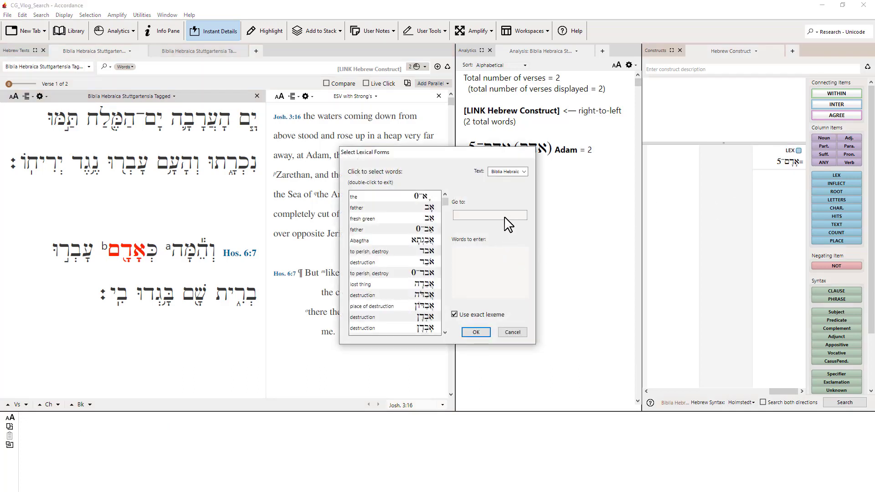
type("אדם")
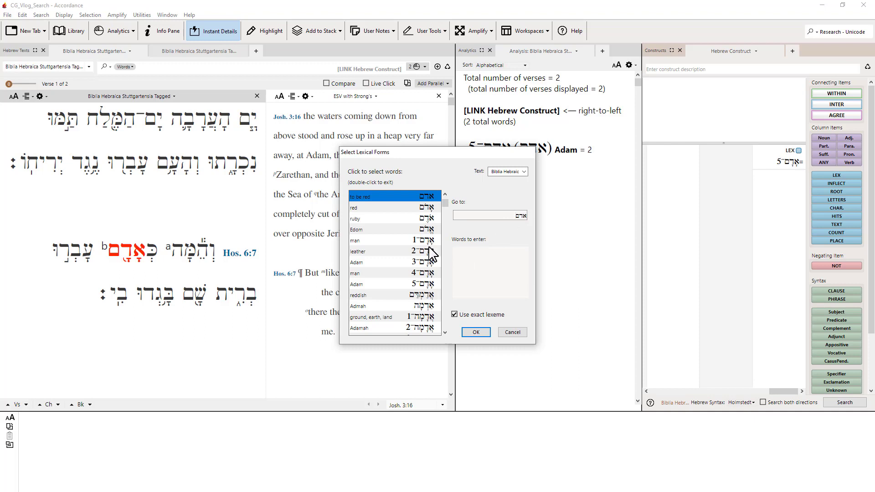
left_click(519, 334)
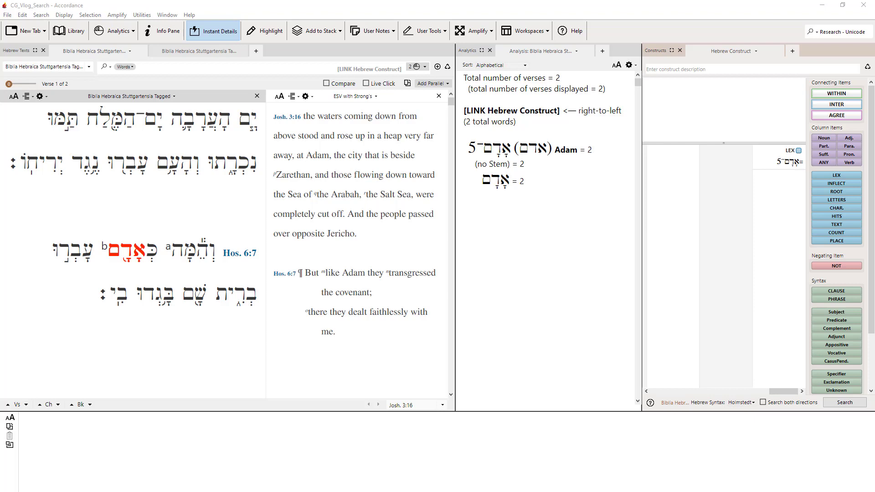
Replace the construct's lexeme with the exact verb רחף (to flutter) and run the search.
double_click(776, 149)
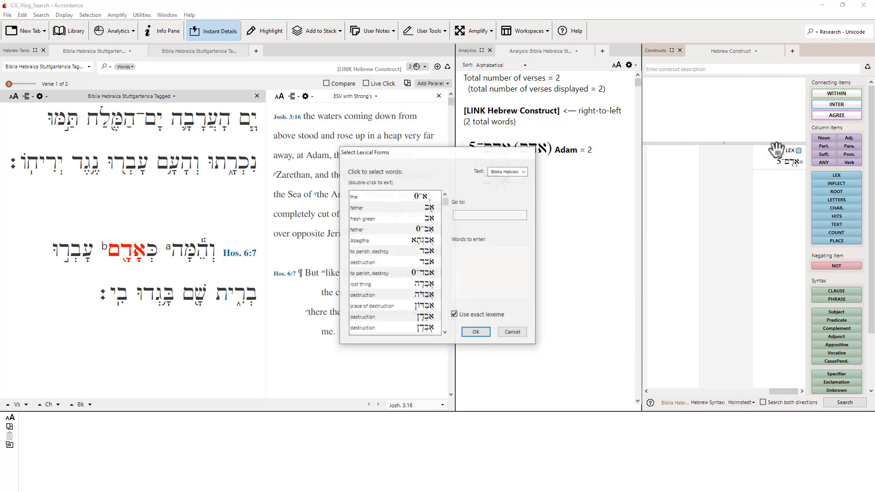
type("r")
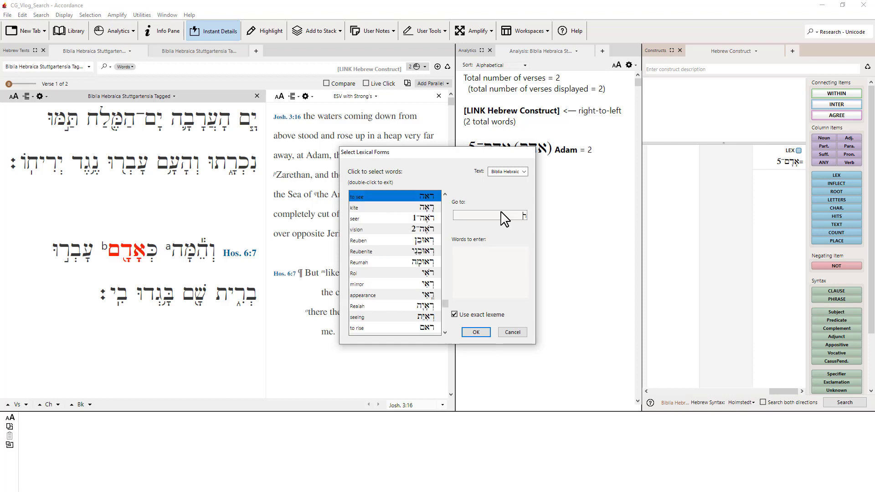
type("jp")
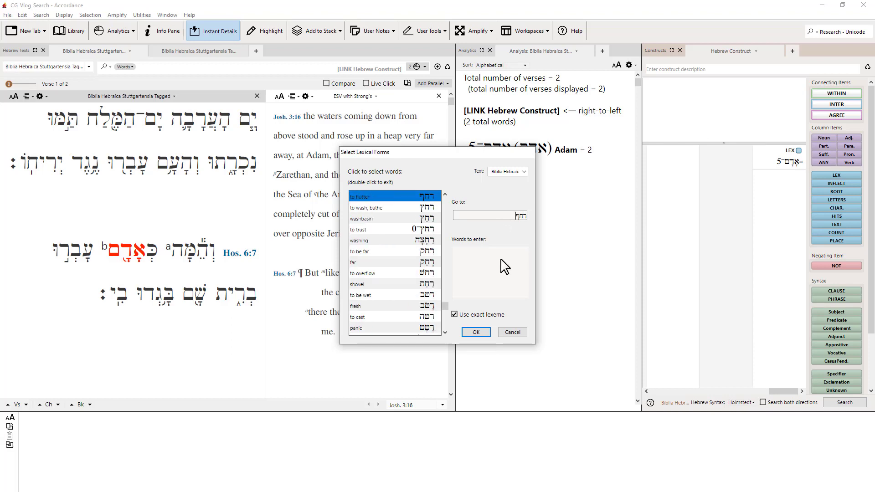
left_click(478, 332)
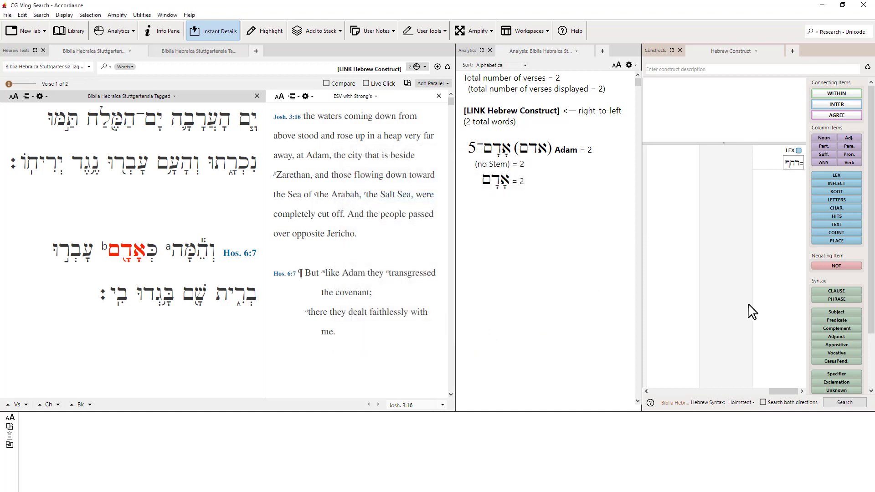
left_click(843, 403)
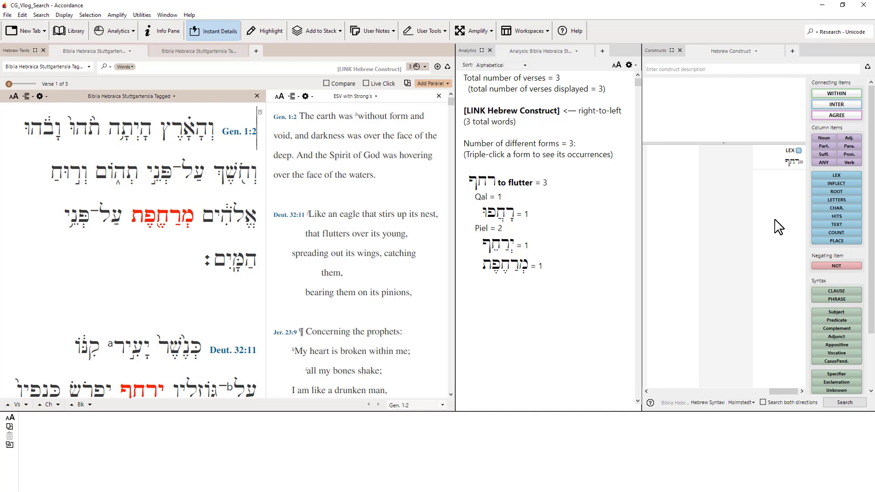
Examine the analysis of רחף and compare the parsing and translation of its forms in Genesis 1:2, Deuteronomy 32:11 and Jeremiah 23:9.
double_click(544, 182)
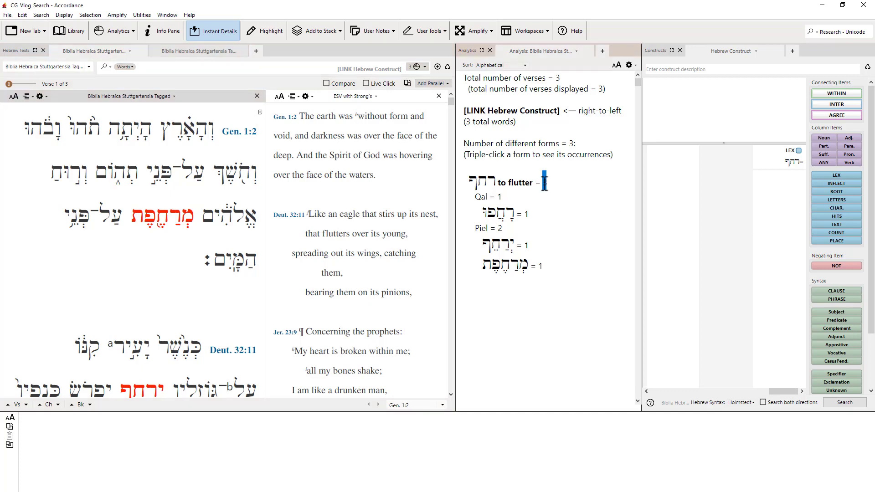
left_click(586, 193)
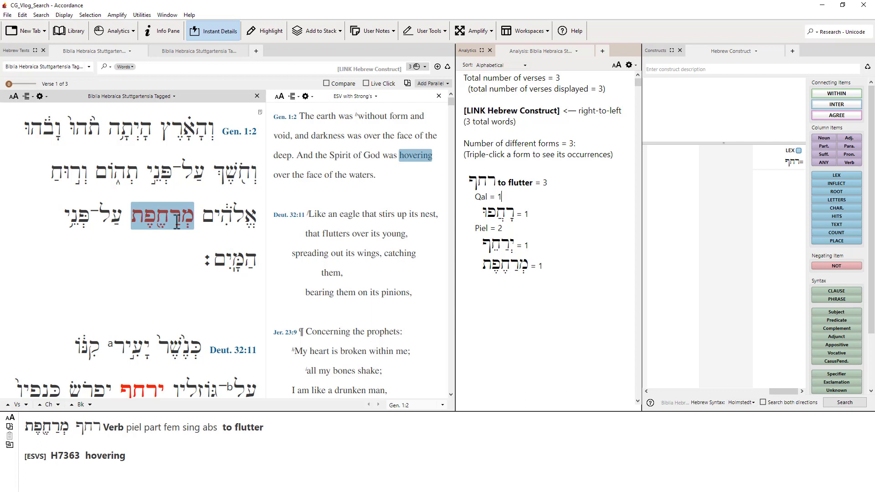
scroll(176, 223, "down", 5)
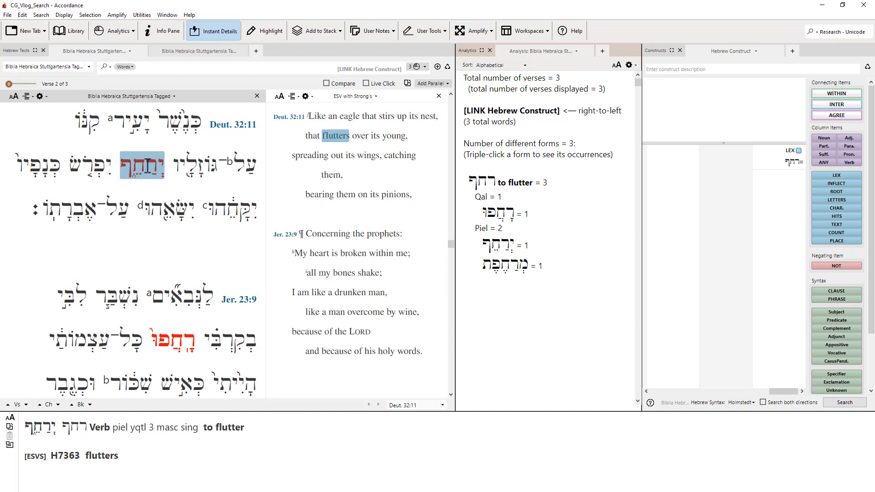
left_click(26, 404)
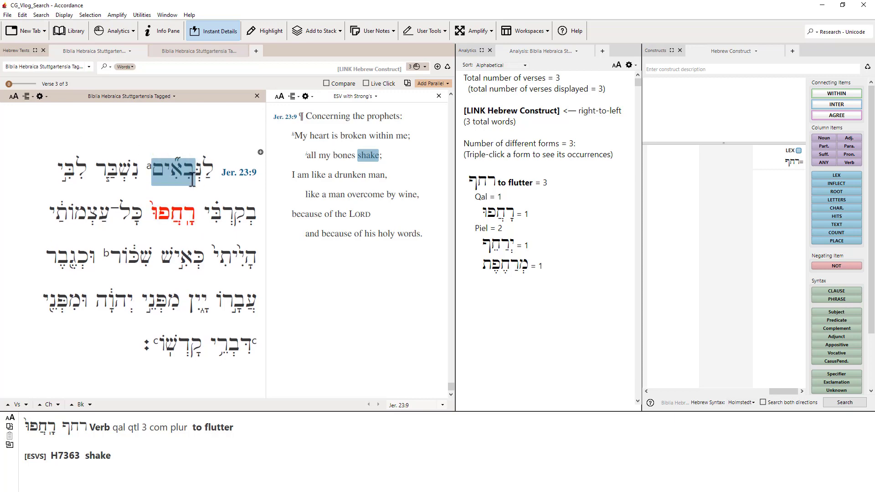
scroll(191, 177, "up", 8)
scroll(192, 179, "up", 3)
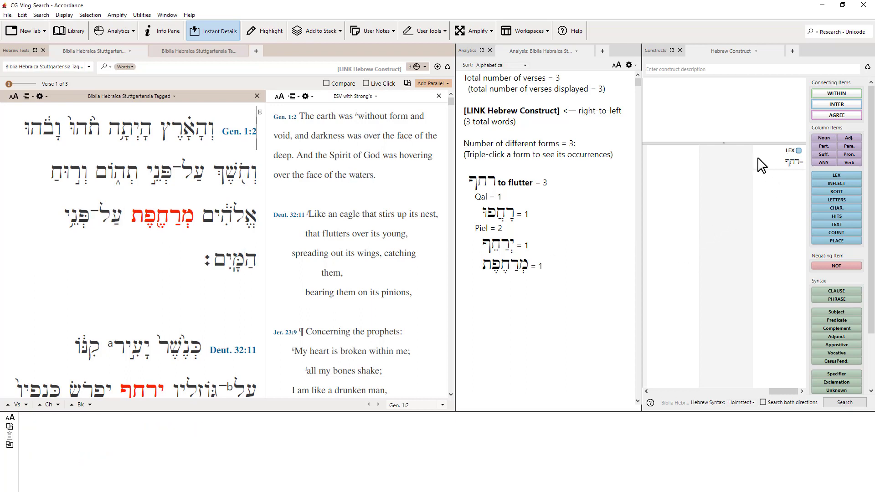
scroll(188, 205, "down", 1)
scroll(188, 205, "down", 10)
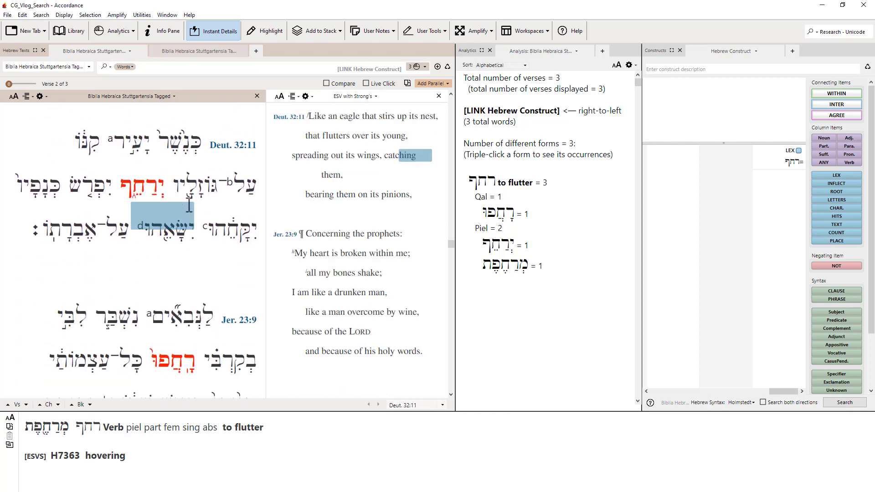
scroll(205, 321, "up", 10)
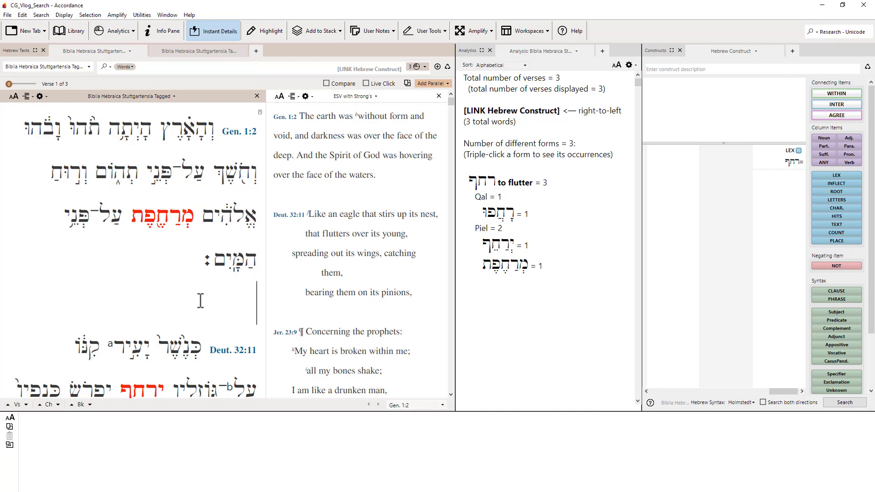
Open the NIDOTTE Hebrew lexicon in a new tab.
left_click(9, 15)
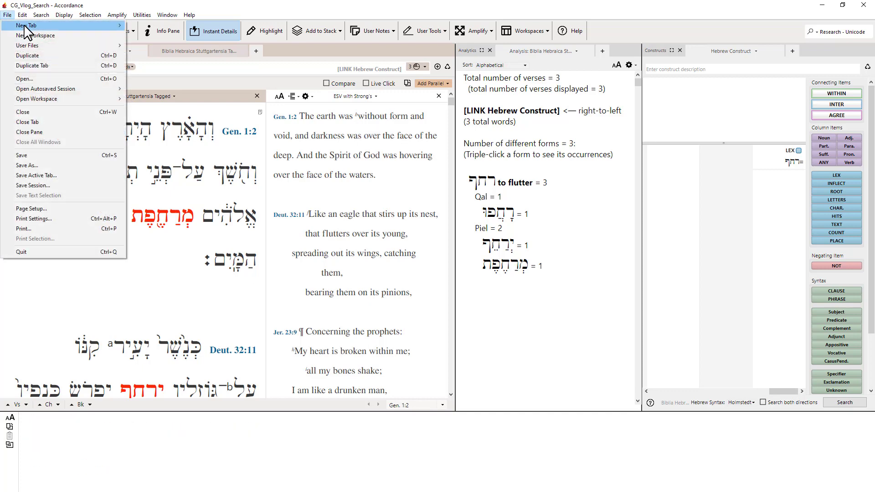
mouse_move(24, 25)
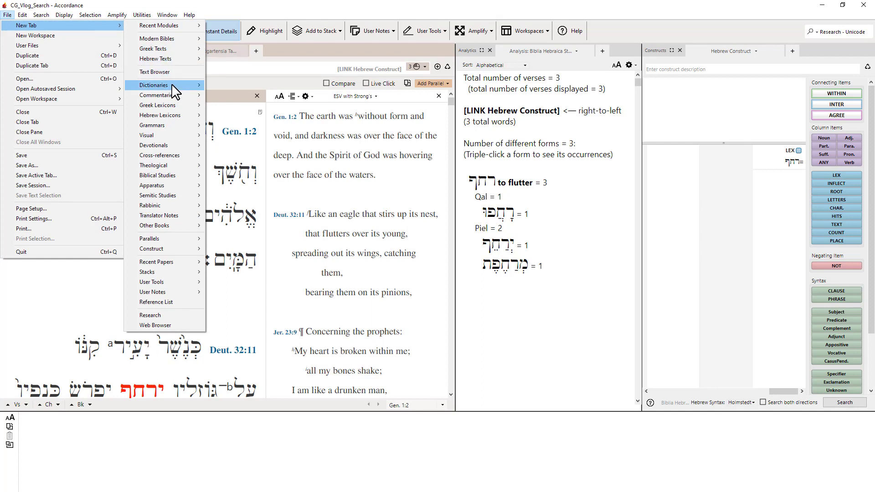
mouse_move(172, 83)
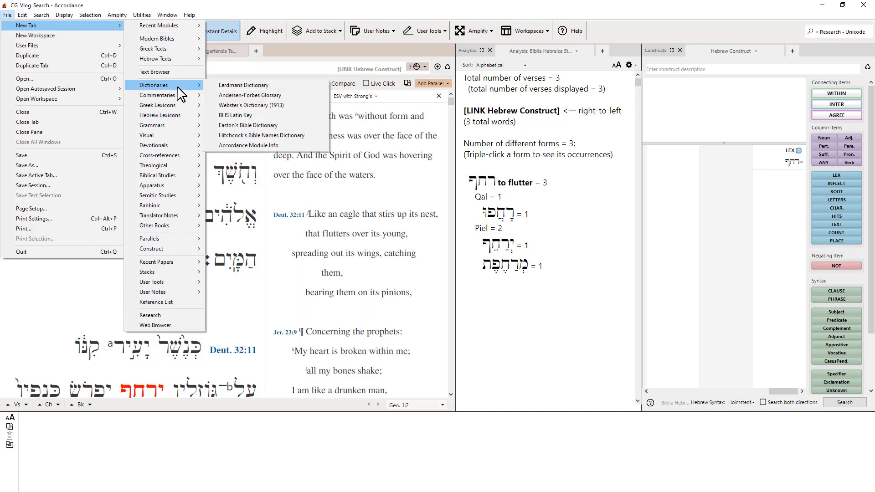
mouse_move(191, 114)
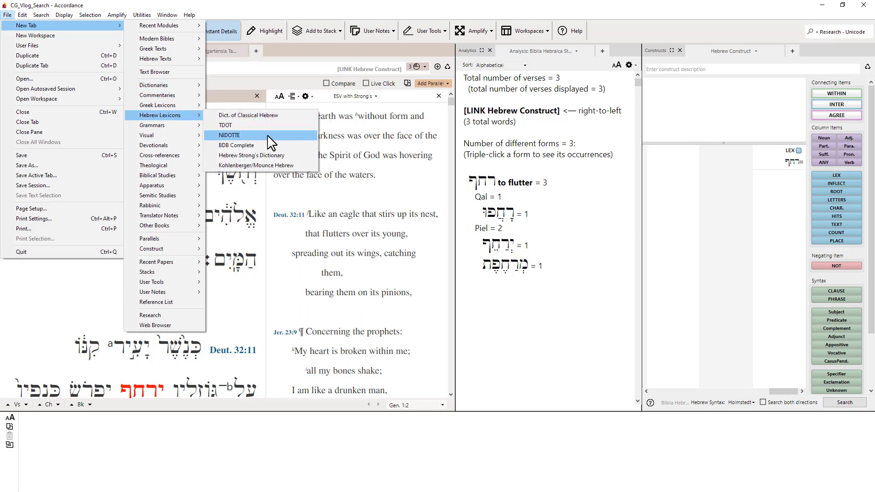
left_click(268, 136)
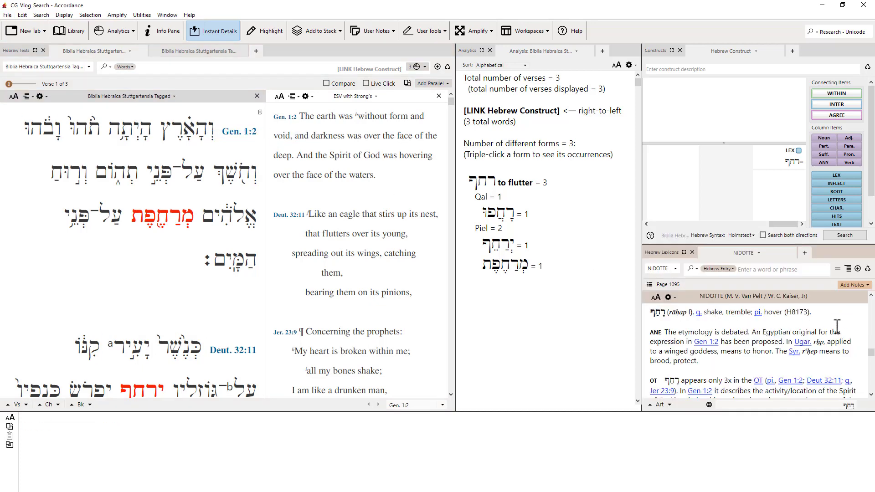
Dock the NIDOTTE pane between the Bible text and the analysis, widen it on both sides and enlarge its text.
left_click_drag(661, 252, 438, 181)
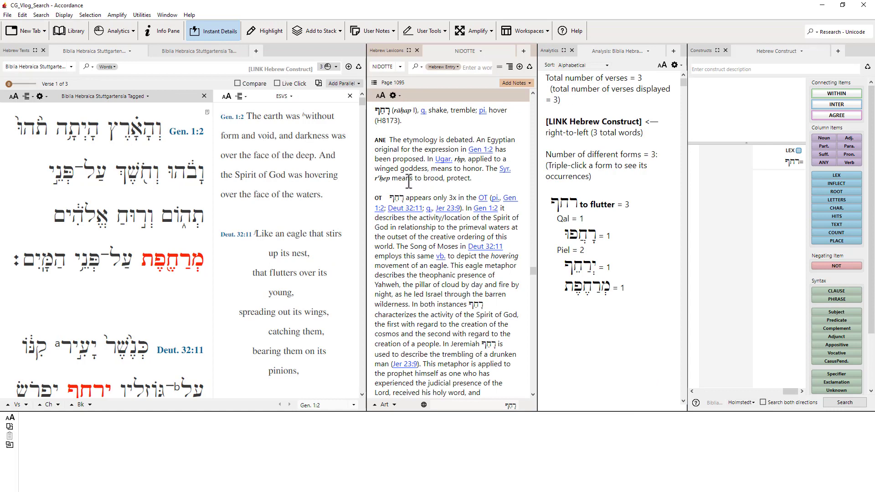
left_click_drag(367, 179, 304, 179)
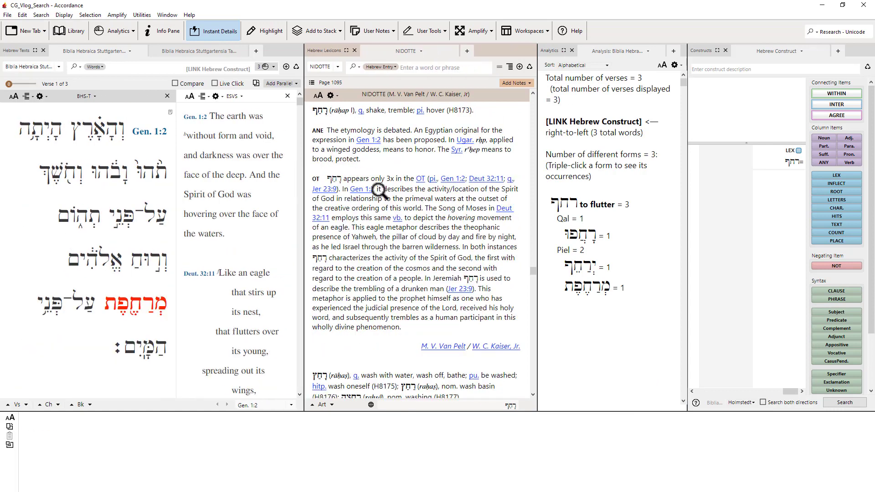
left_click_drag(539, 230, 596, 226)
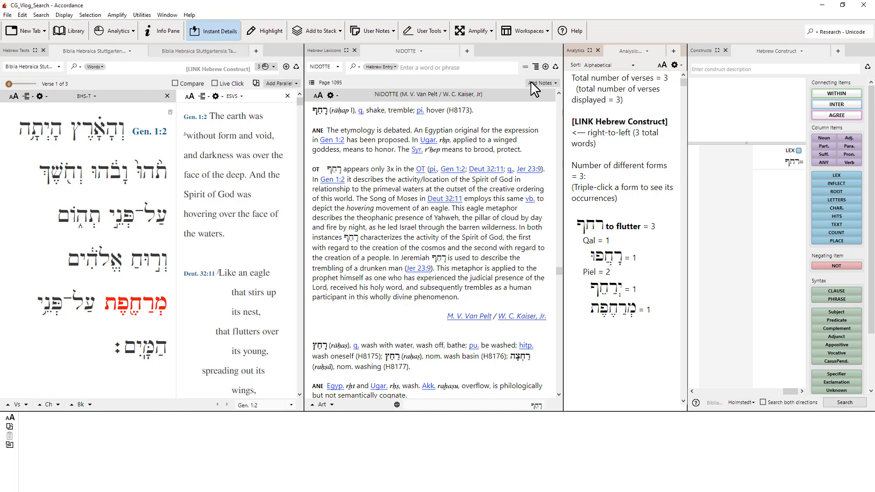
left_click(319, 95)
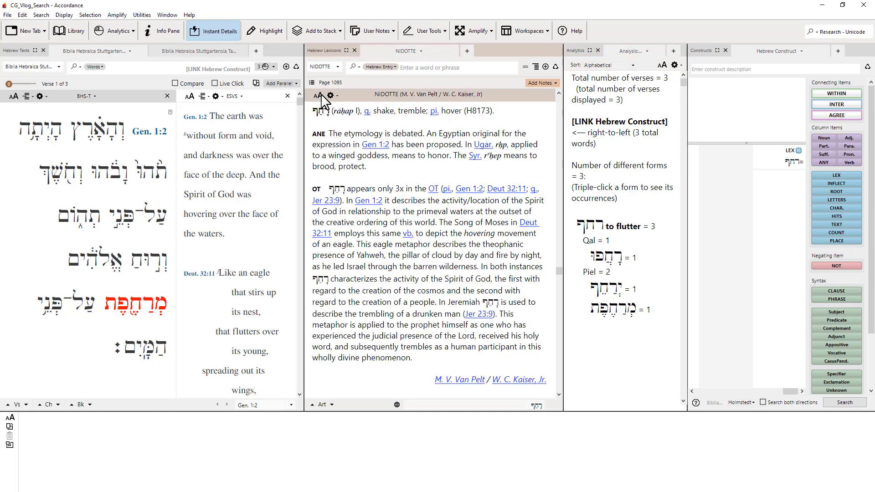
left_click(318, 96)
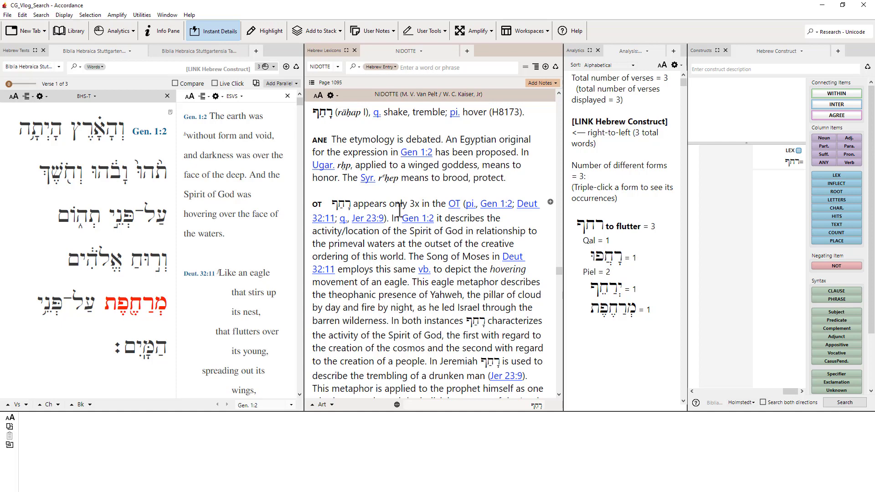
Search NIDOTTE's Hebrew entries for רחף, check the highlighted verb in Genesis 1:2, and close the lexicon pane.
scroll(396, 181, "up", 5)
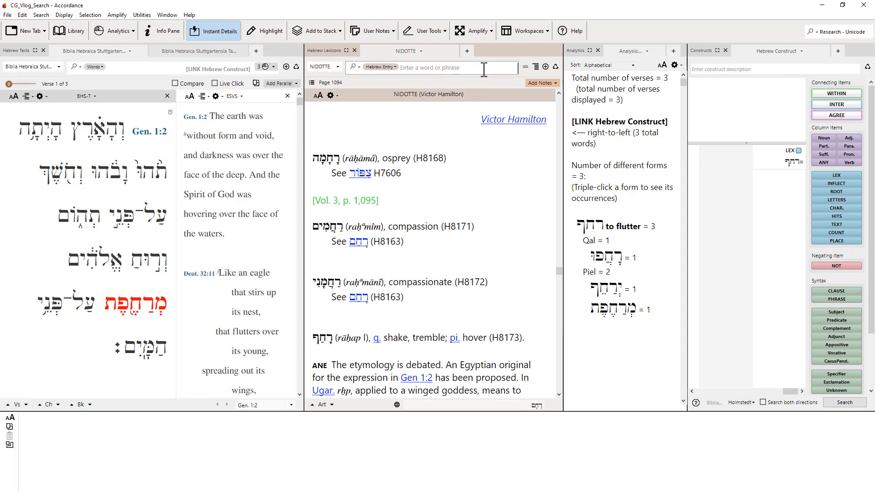
type("רח")
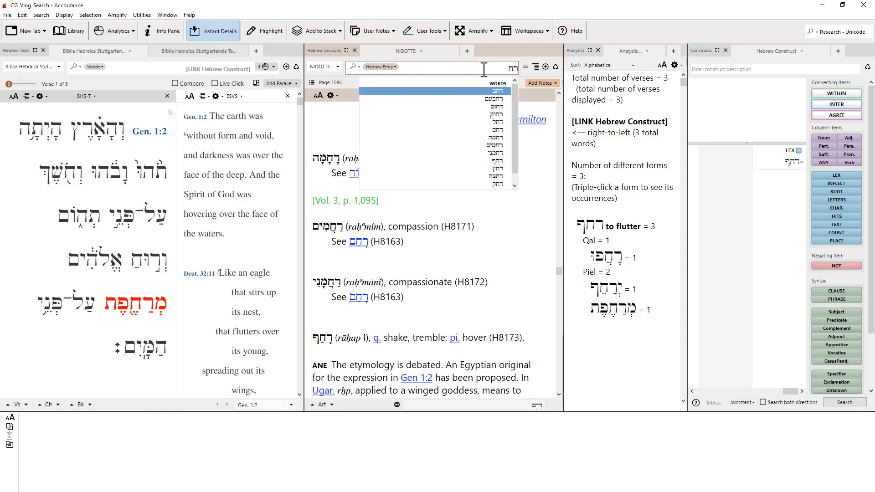
type("ף")
key("Return")
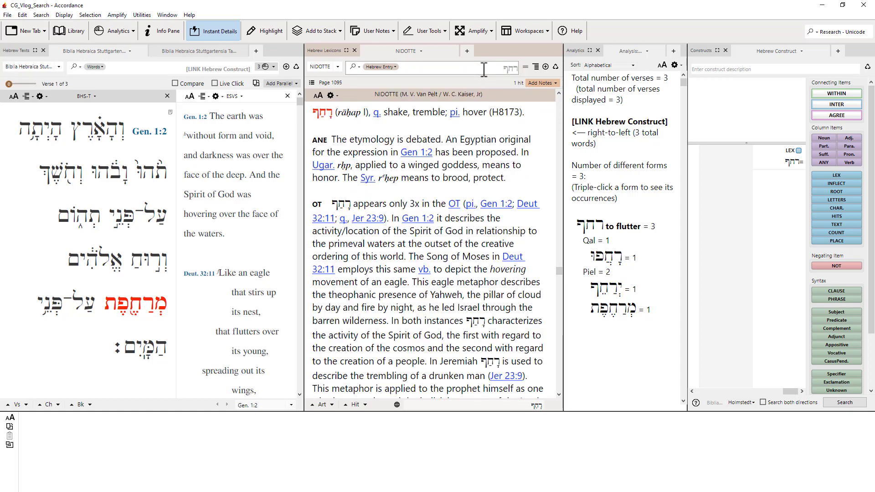
mouse_move(153, 301)
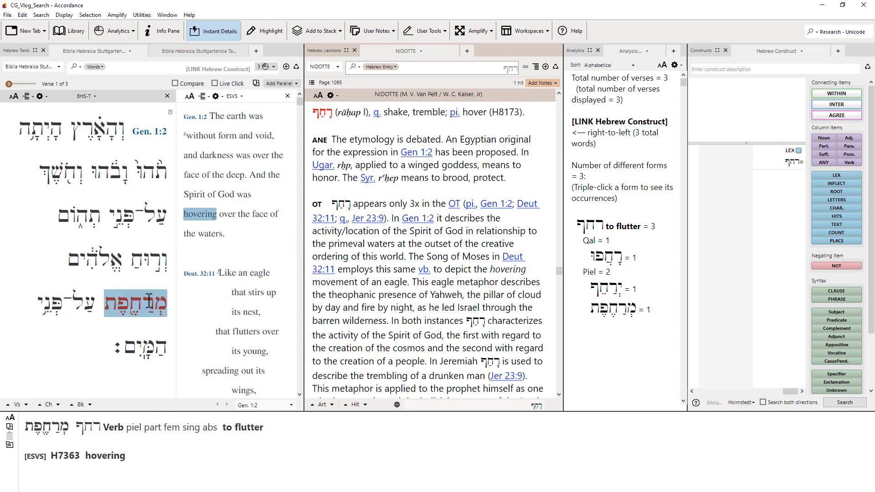
left_click(354, 51)
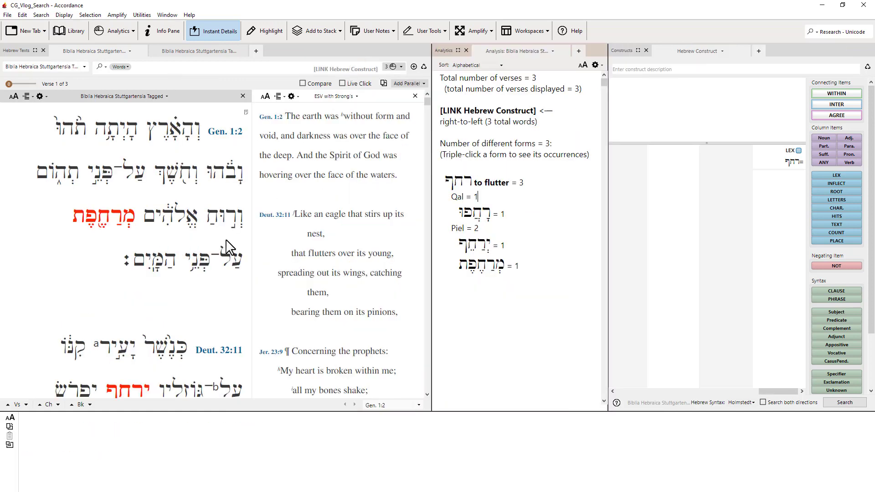
Look up the highlighted verb מְרַחֶפֶת of Genesis 1:2 in the dictionary directly from the Hebrew text.
right_click(113, 218)
mouse_move(138, 249)
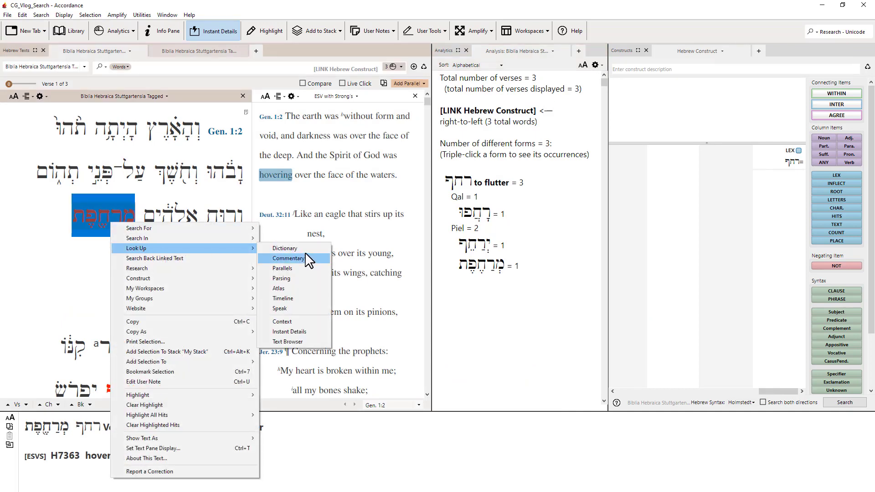
left_click(286, 249)
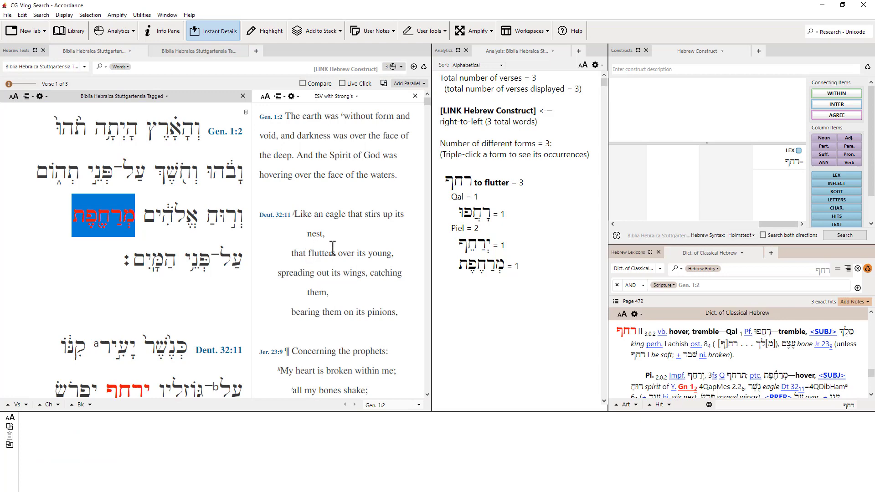
Dock the Dictionary of Classical Hebrew pane between the Bible text and the analysis, and widen it on both sides.
left_click_drag(631, 259, 433, 132)
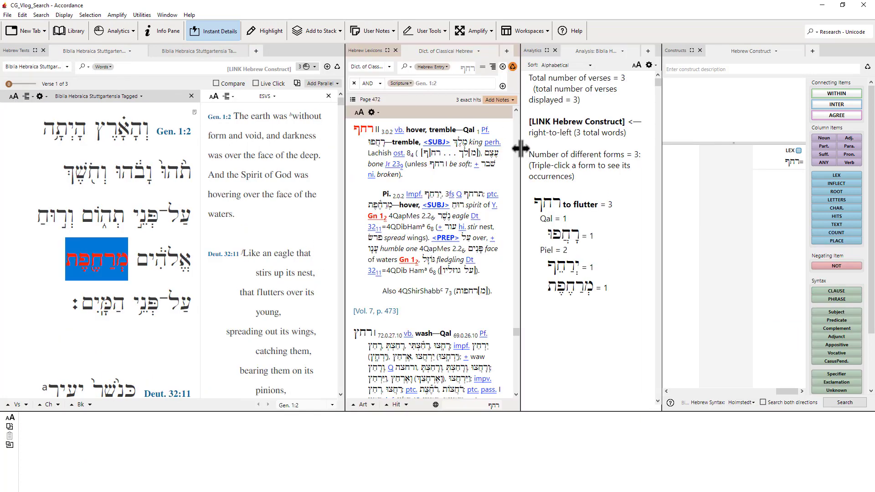
left_click_drag(522, 153, 539, 150)
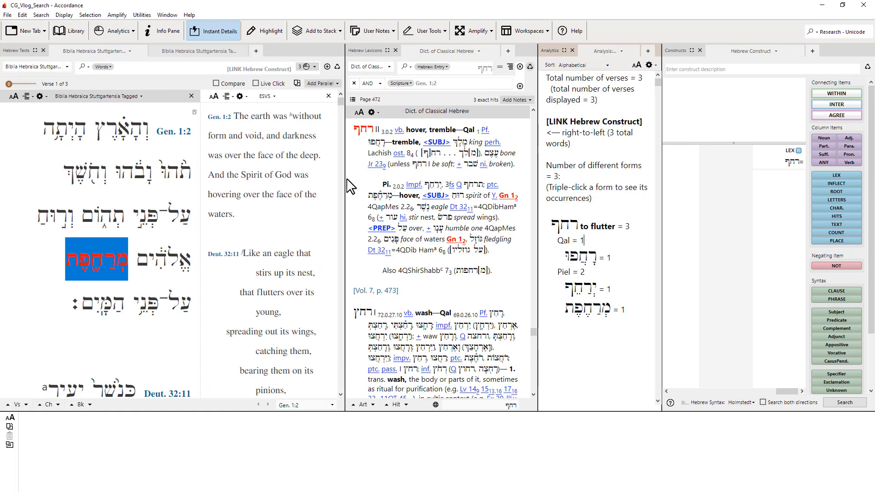
left_click_drag(345, 177, 288, 176)
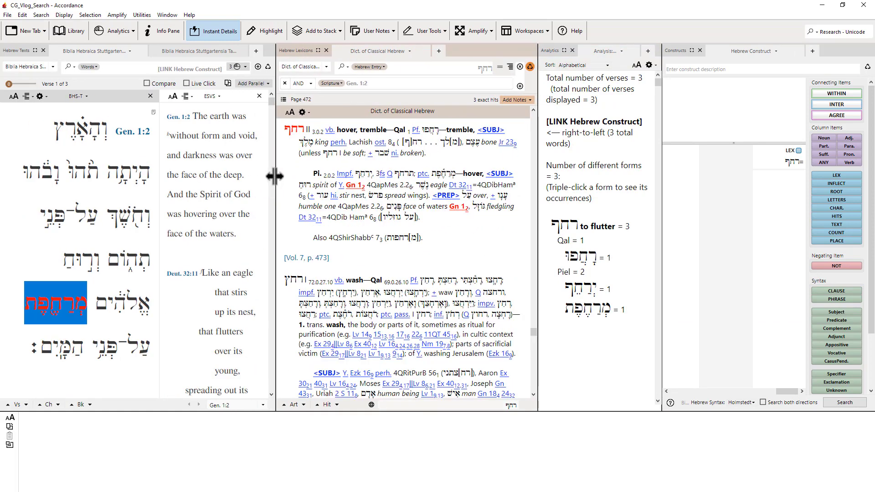
left_click_drag(275, 176, 265, 176)
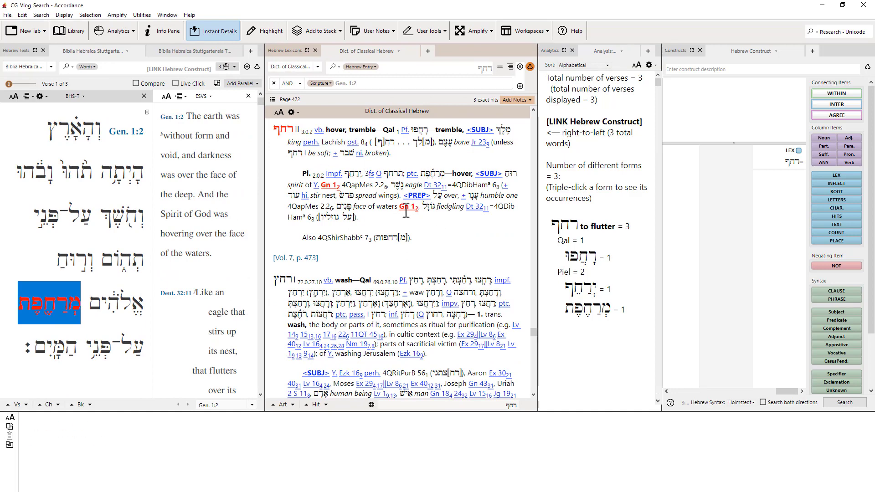
Switch the lexicon pane from the Dictionary of Classical Hebrew to NIDOTTE for the same entry.
left_click(317, 68)
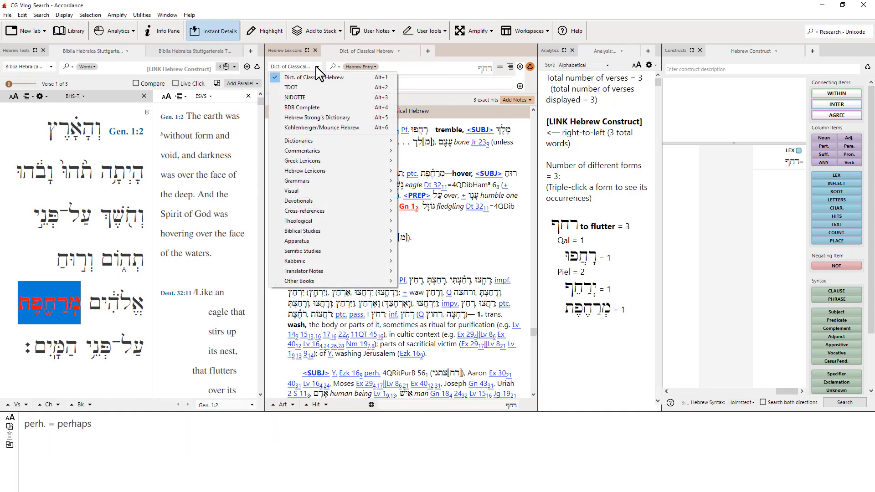
left_click(318, 68)
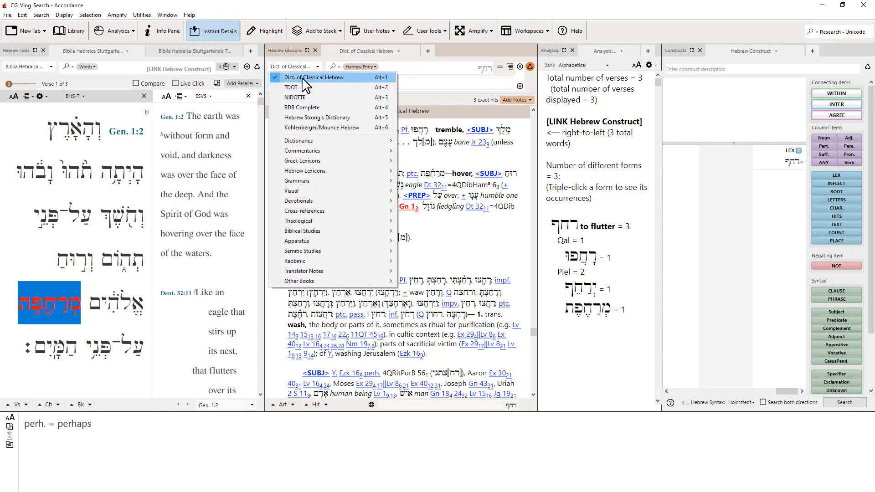
left_click(315, 105)
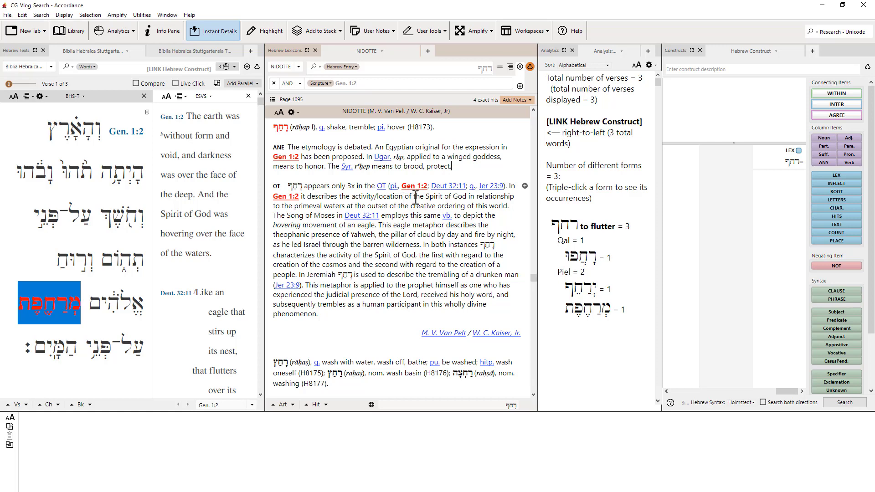
Read the NIDOTTE article on רחף alongside the ESV text of Deuteronomy 32:11, and close the lexicon pane.
mouse_move(412, 186)
mouse_move(499, 248)
left_click_drag(296, 274, 424, 256)
left_click(436, 264)
left_click(338, 314)
left_click_drag(321, 313, 259, 184)
left_click(348, 317)
mouse_move(167, 222)
scroll(176, 269, "down", 5)
mouse_move(131, 266)
scroll(131, 266, "down", 3)
scroll(130, 267, "up", 3)
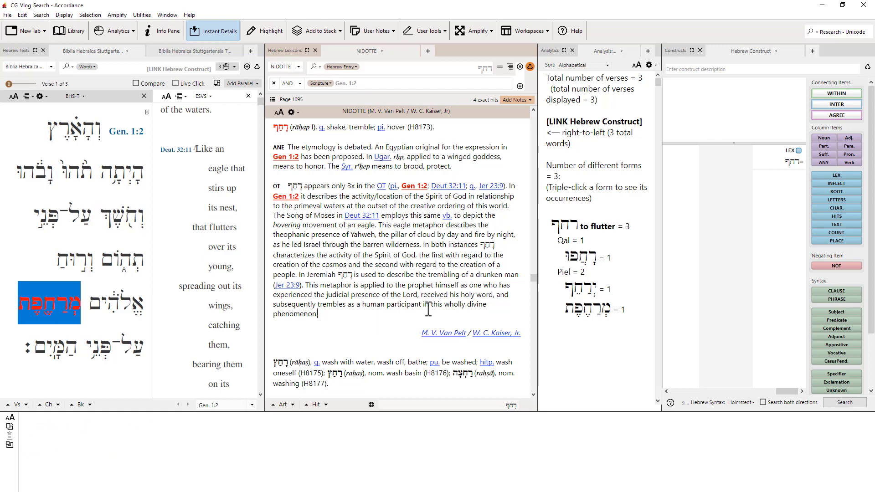
left_click(369, 319)
left_click(316, 50)
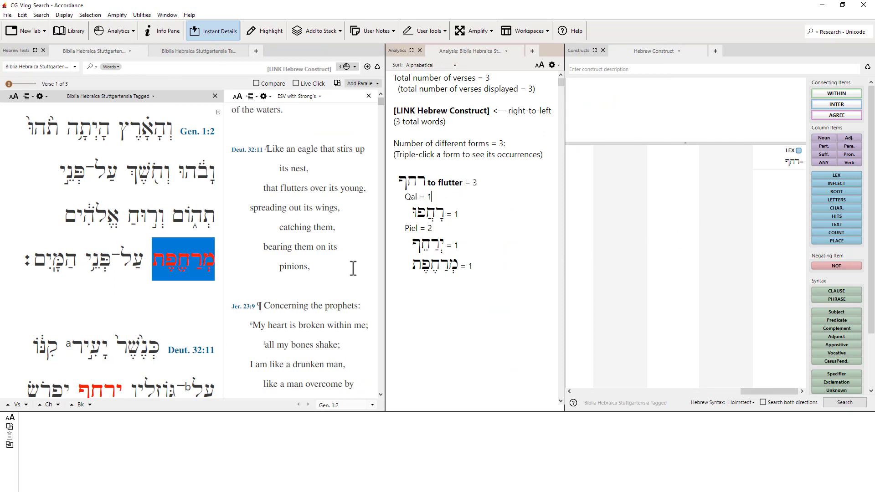
Check the parsing and meaning of the preposition עַל following the highlighted verb in Genesis 1:2.
mouse_move(186, 268)
mouse_move(126, 268)
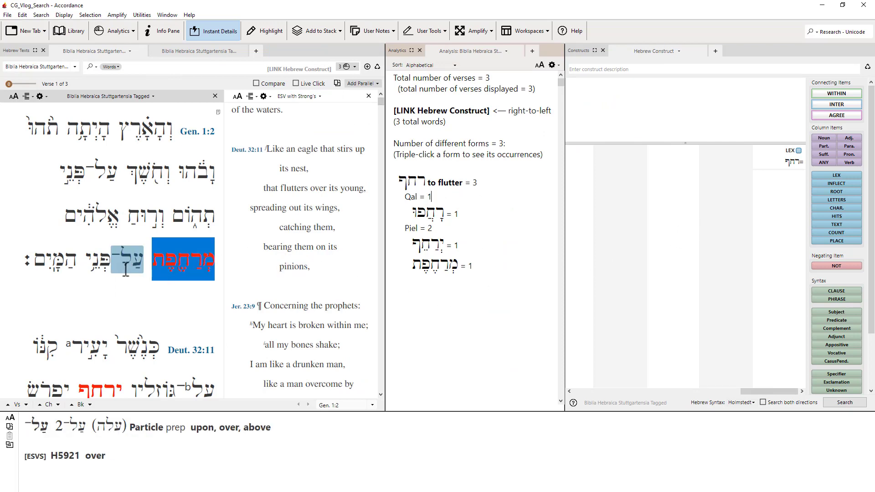
left_click(143, 265)
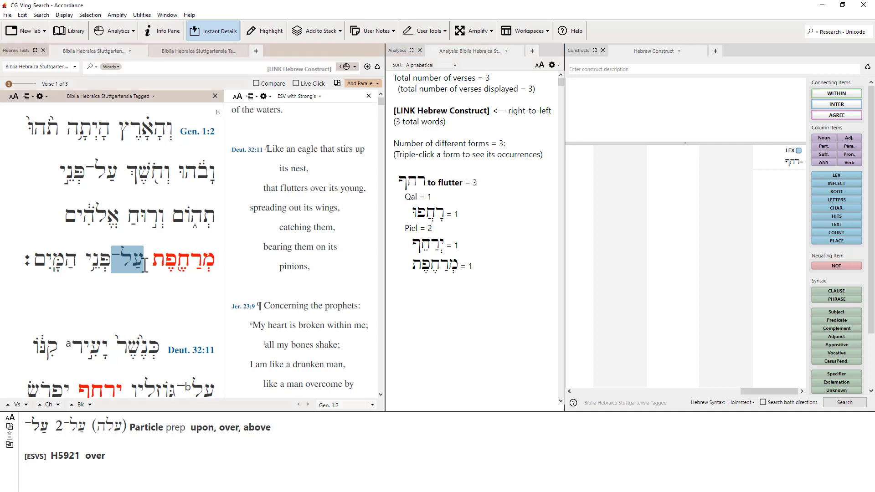